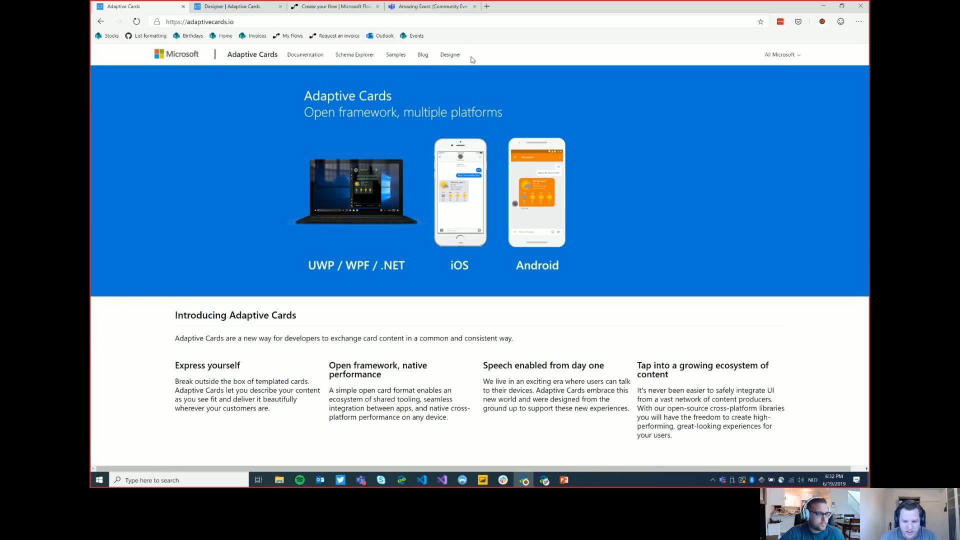
# Preview the card in the Designer for Microsoft Teams - Dark, Bot Framework Other Channels and Windows Notifications, ending on Bot Framework WebChat.
pyautogui.click(217, 6)
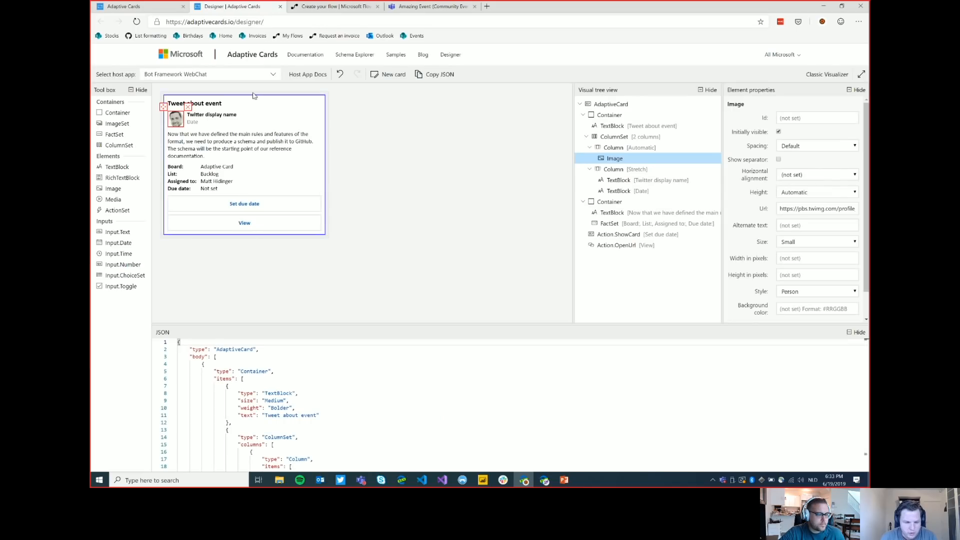
pyautogui.click(185, 76)
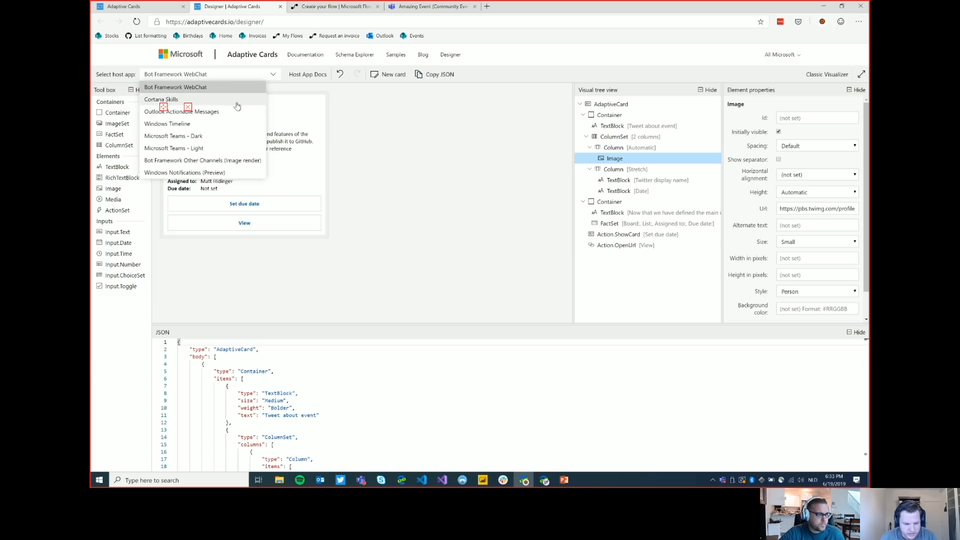
pyautogui.click(235, 135)
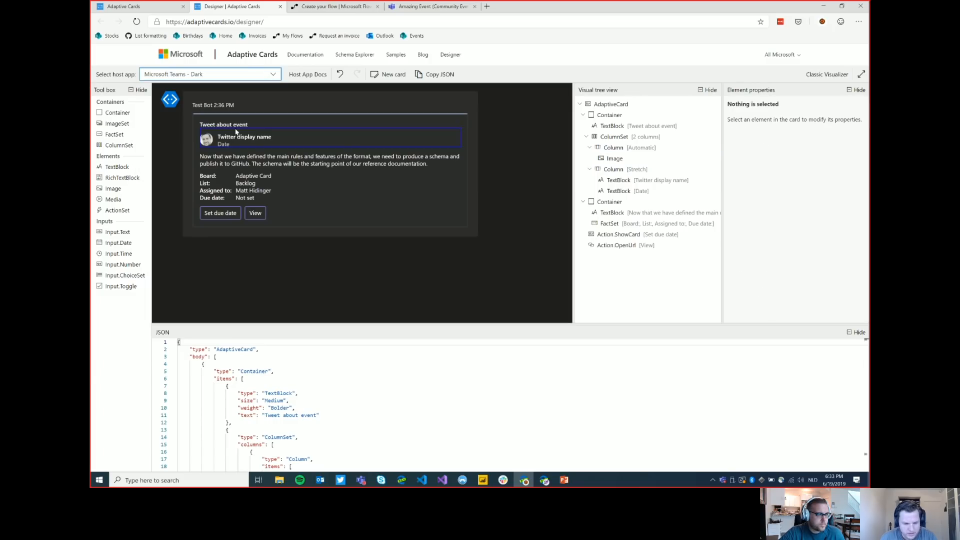
pyautogui.click(250, 79)
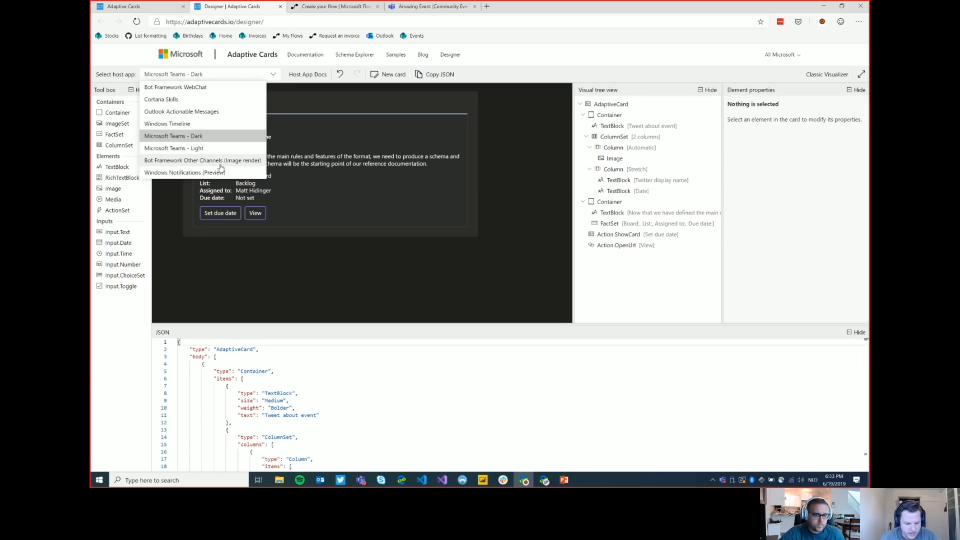
pyautogui.click(218, 163)
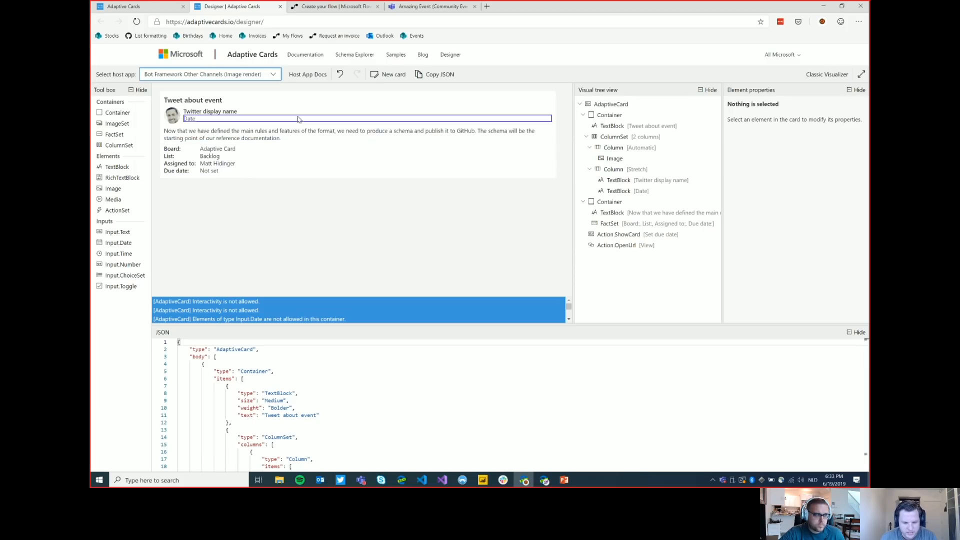
pyautogui.click(265, 76)
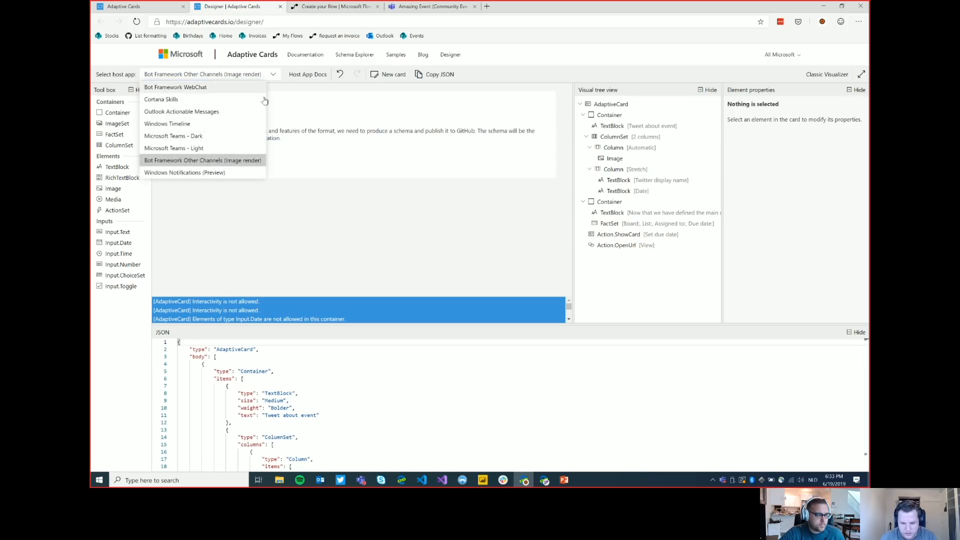
pyautogui.click(250, 172)
pyautogui.click(265, 76)
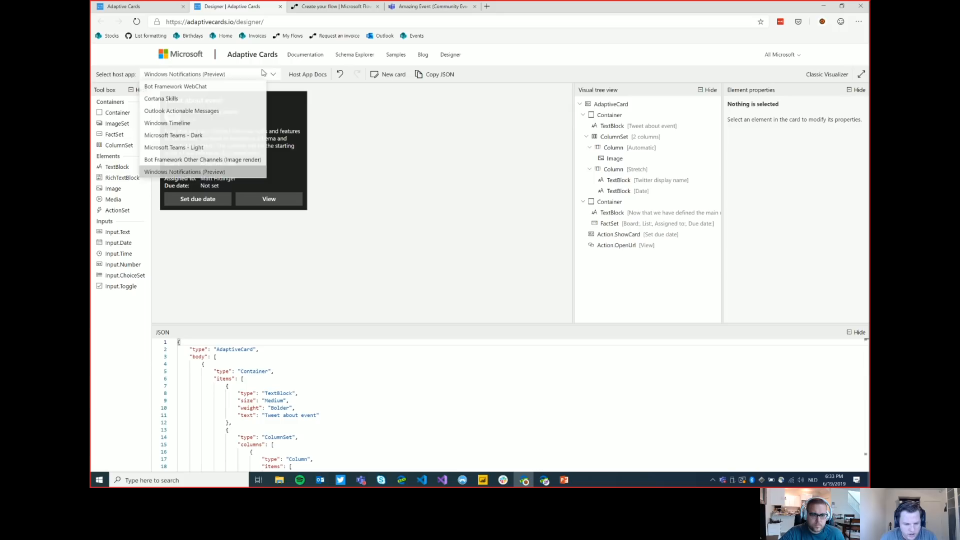
pyautogui.click(191, 88)
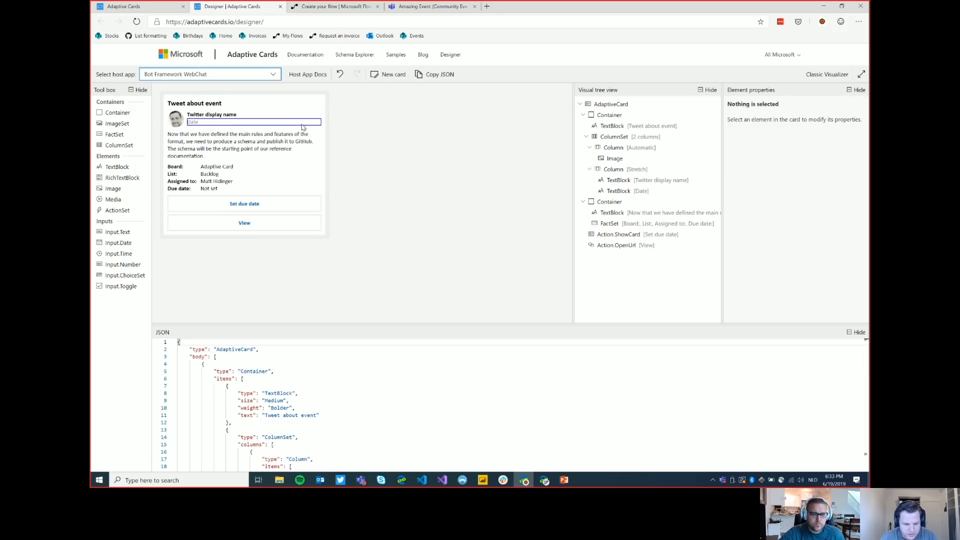
# Change the card's title text to "Tweet about Dutch PowerApps and Flow UG".
pyautogui.click(220, 104)
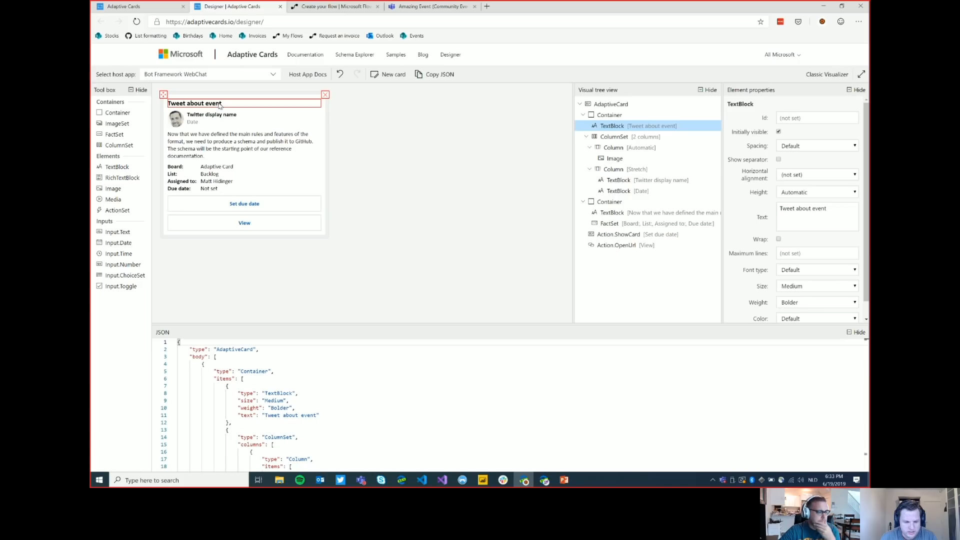
pyautogui.doubleClick(220, 104)
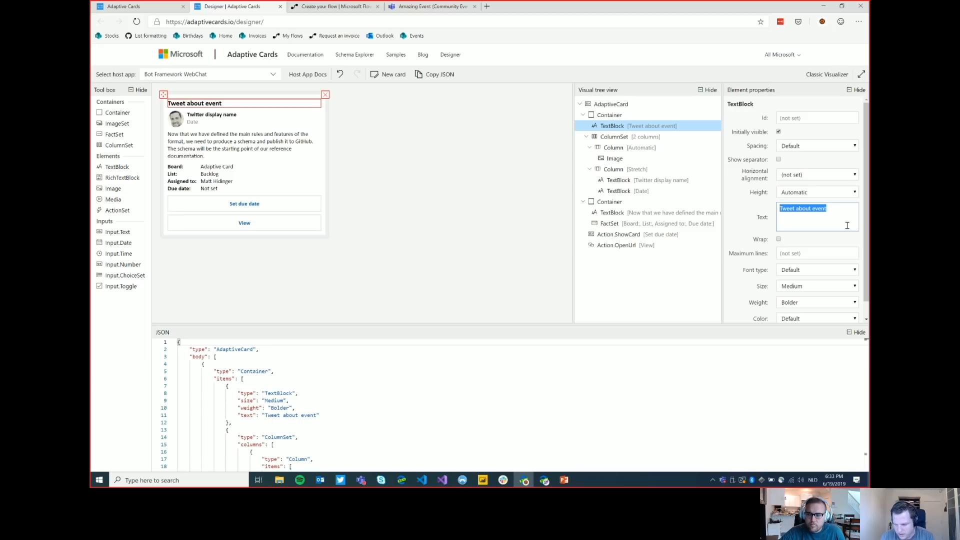
pyautogui.doubleClick(819, 209)
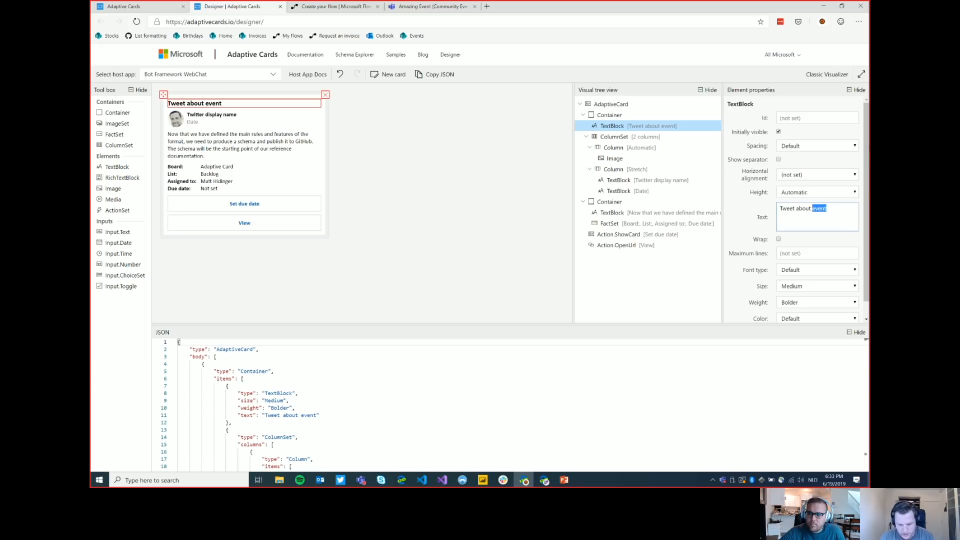
pyautogui.write('Dutch')
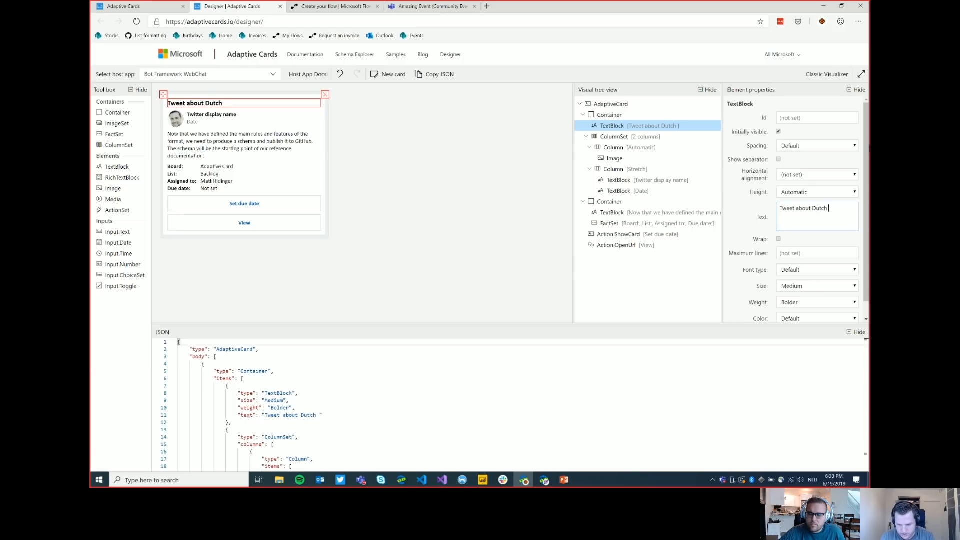
pyautogui.write(' PowerA')
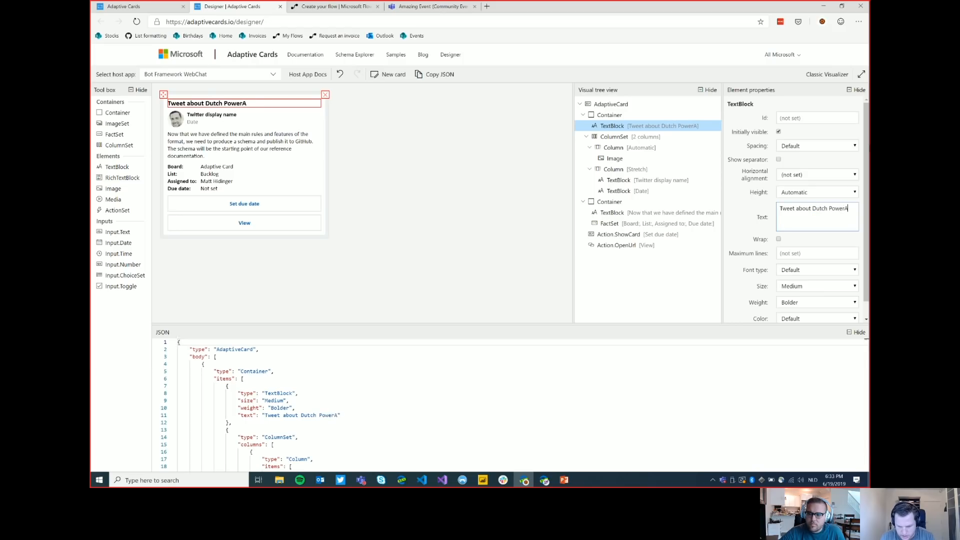
pyautogui.write('pps and Flow Us')
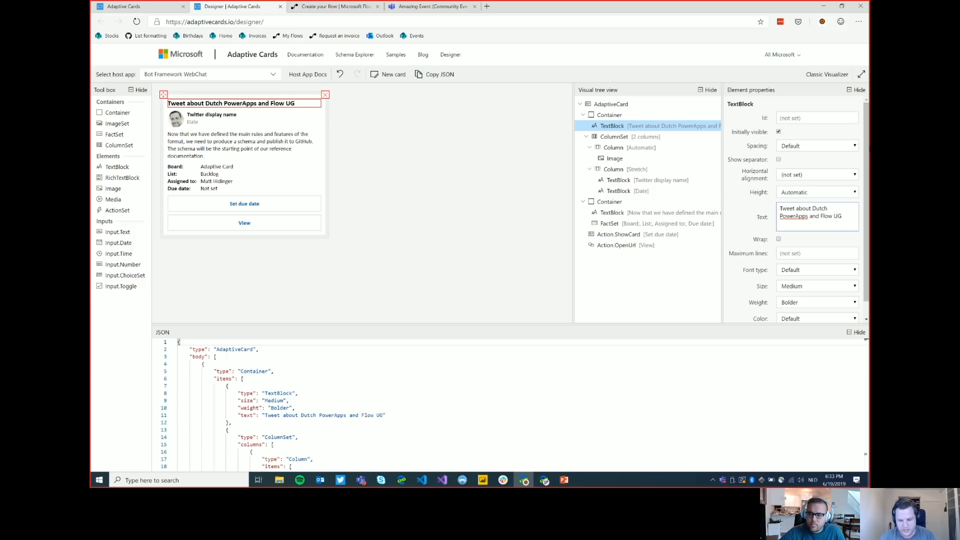
pyautogui.click(434, 143)
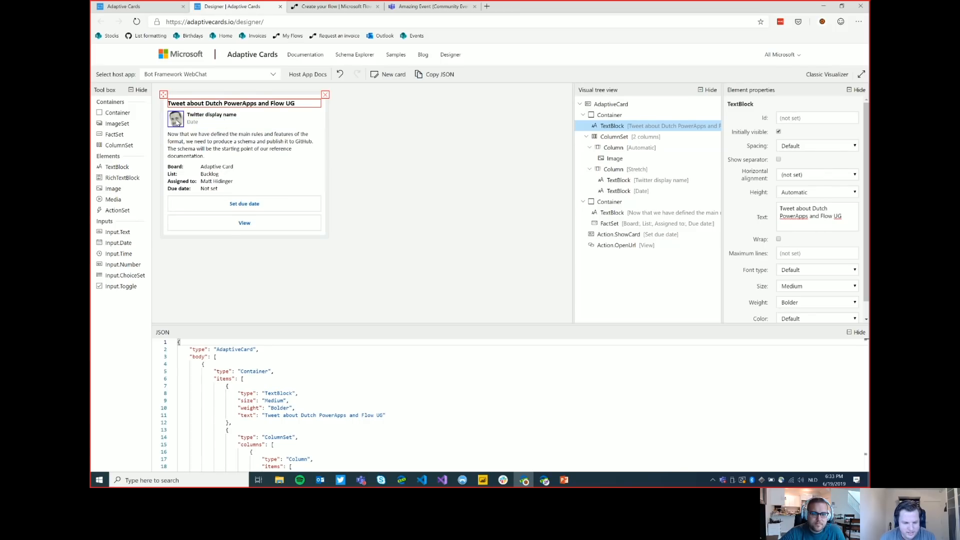
# Replace the description paragraph below the Twitter display name and date with "Tweet text".
pyautogui.click(214, 115)
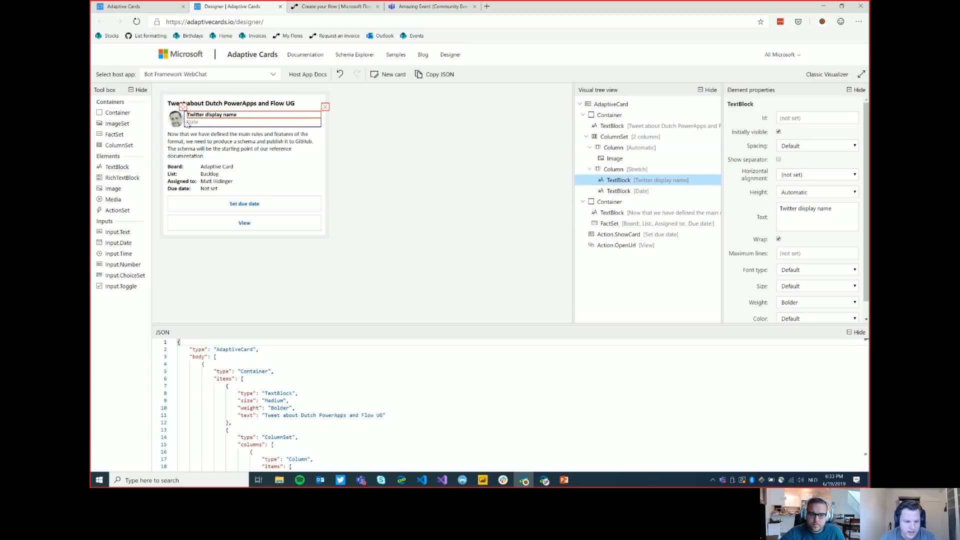
pyautogui.click(184, 145)
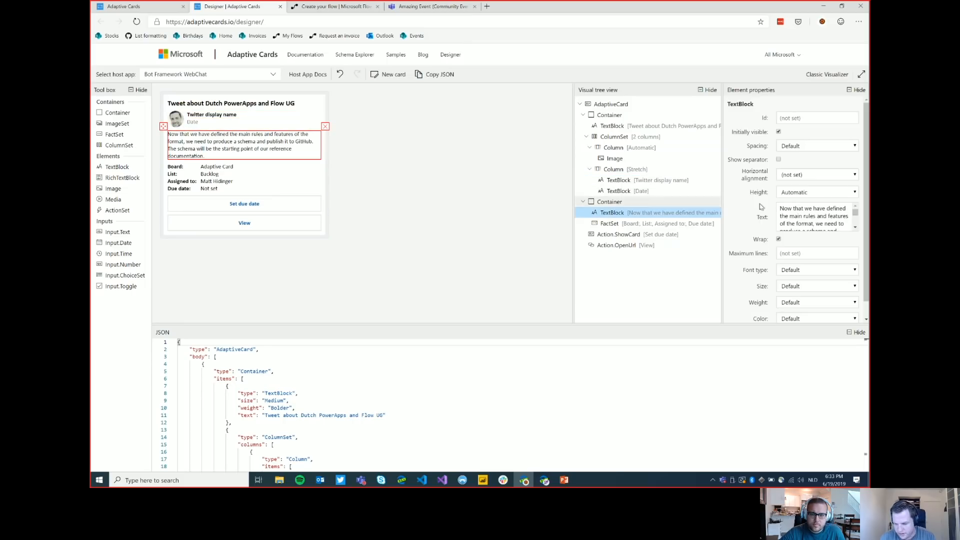
pyautogui.click(829, 216)
pyautogui.hotkey('ctrl', 'a')
pyautogui.write('Tweet te')
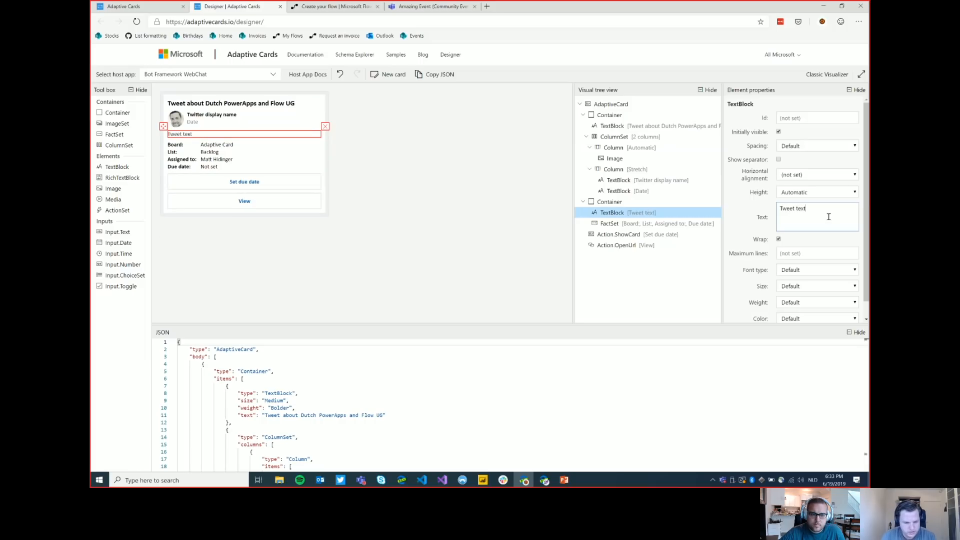
# Delete the fact set and the "Set due date" action from the card.
pyautogui.click(311, 166)
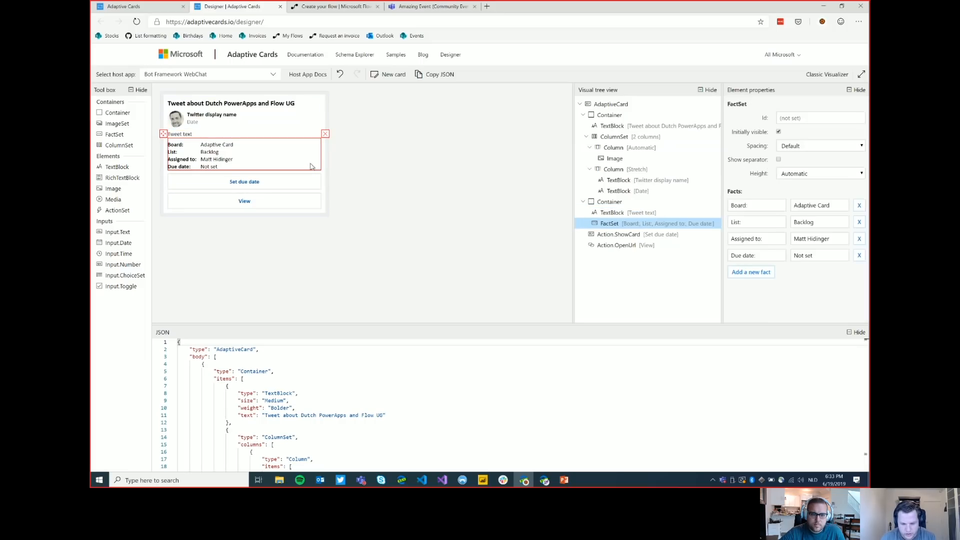
pyautogui.click(325, 134)
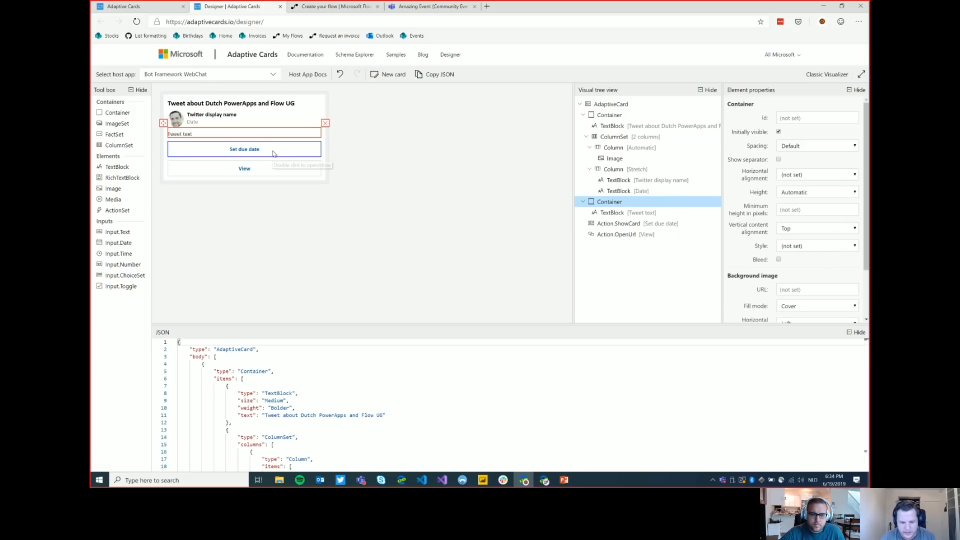
pyautogui.click(299, 151)
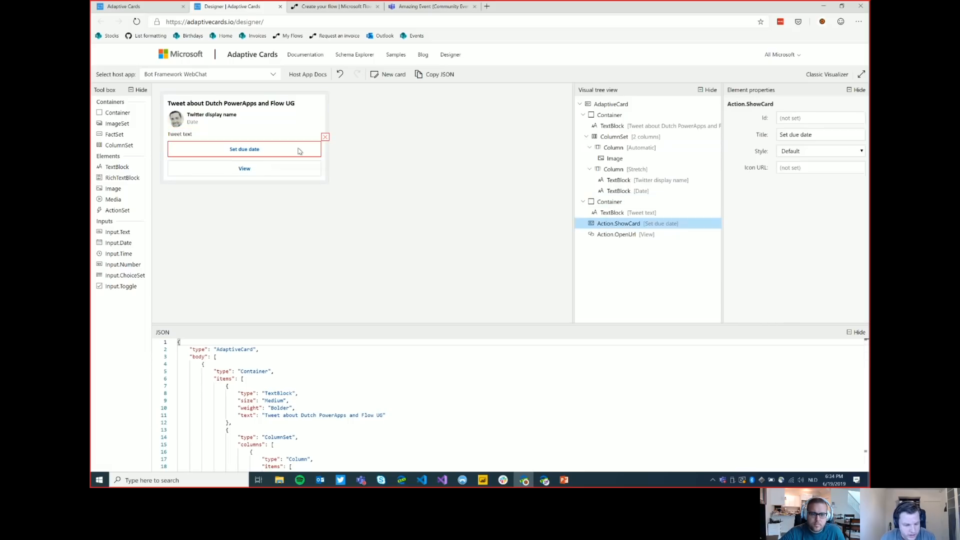
pyautogui.click(325, 137)
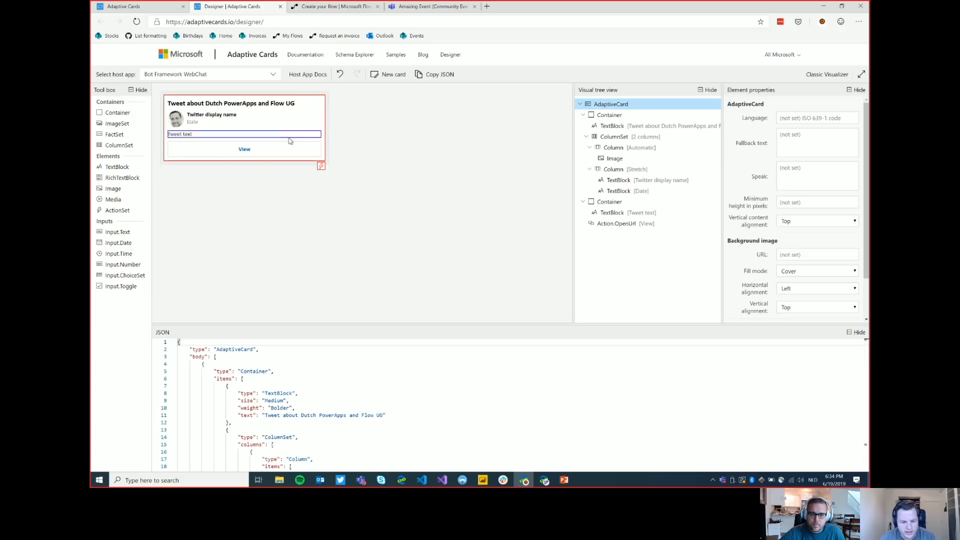
# Change the title of the card's View action to "Open tweet".
pyautogui.click(263, 155)
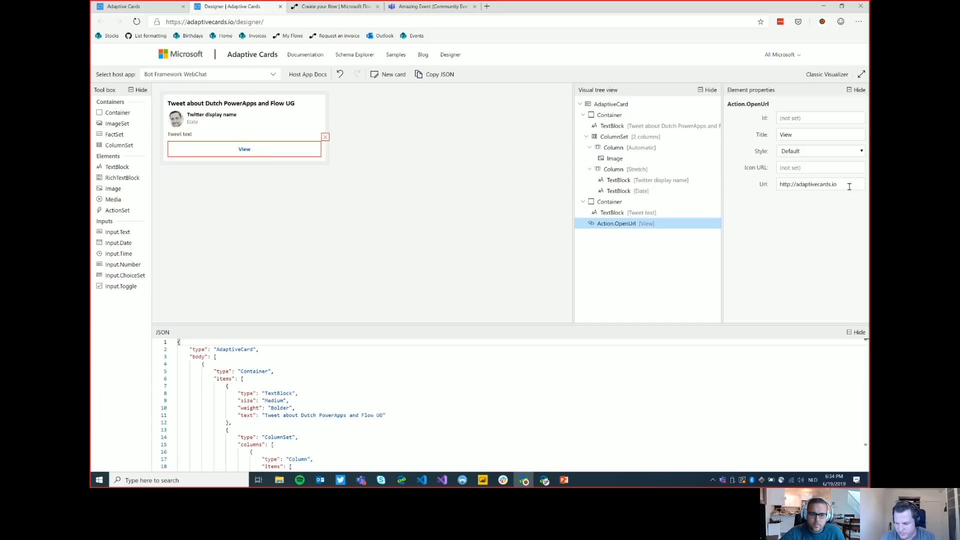
pyautogui.moveTo(844, 184); pyautogui.dragTo(752, 185)
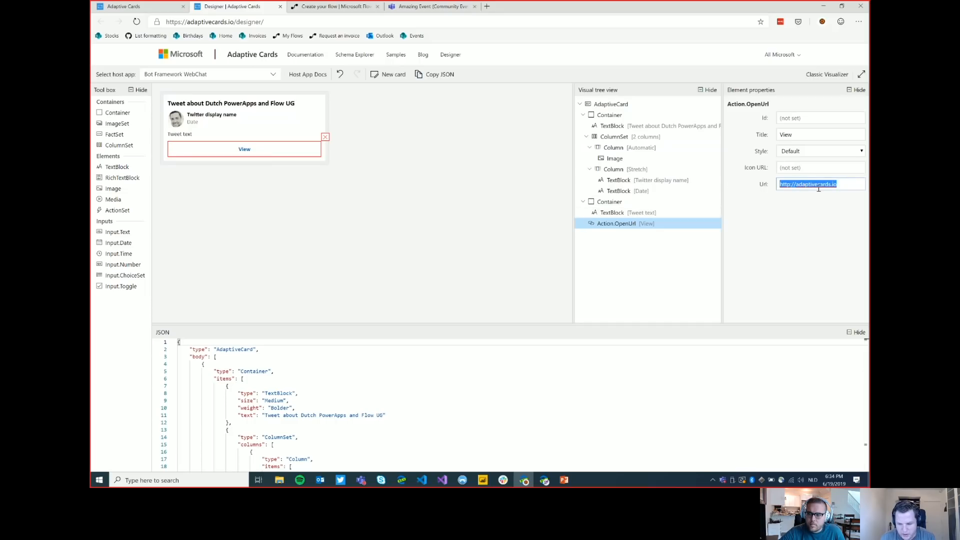
pyautogui.moveTo(810, 134); pyautogui.dragTo(769, 137)
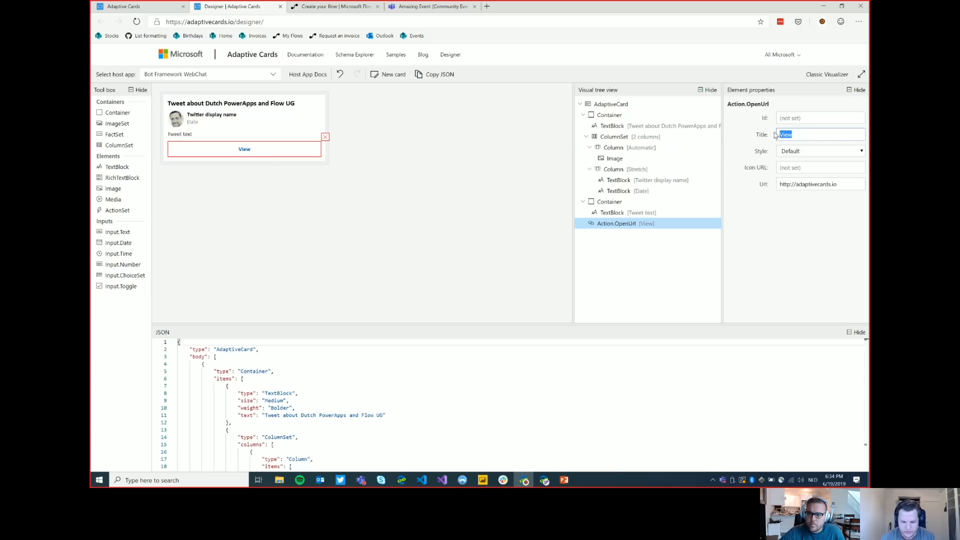
pyautogui.write('Open tweet')
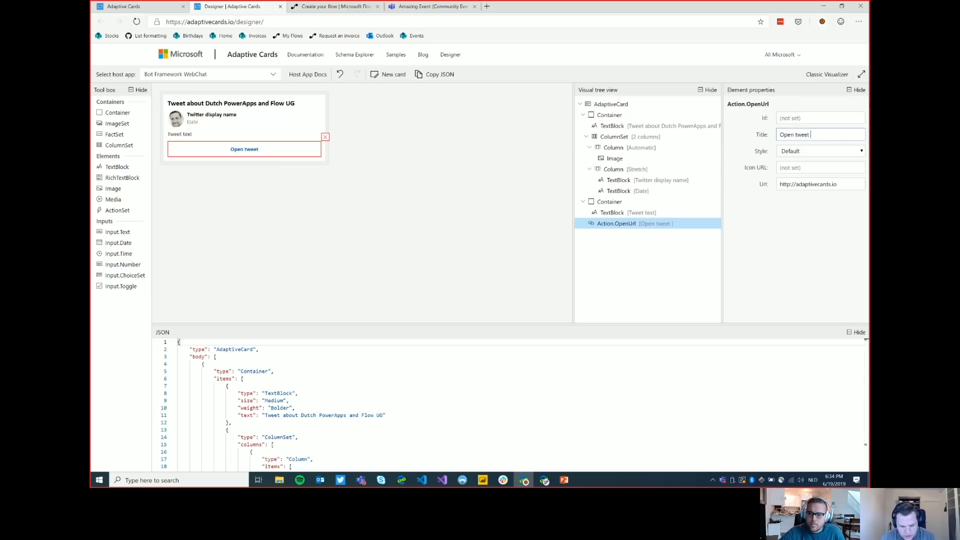
# Set the Open tweet action's URL to "tweet url" and copy the card's JSON.
pyautogui.click(822, 184)
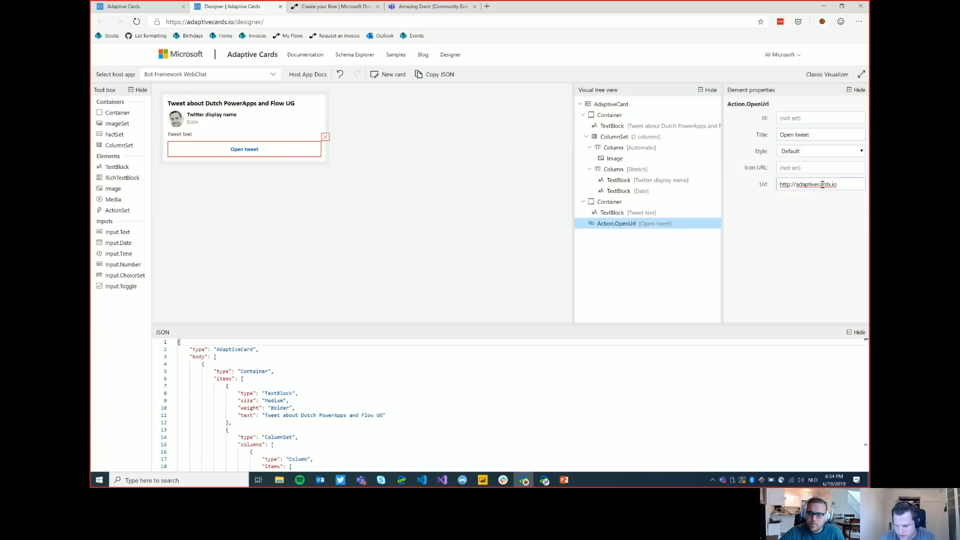
pyautogui.moveTo(855, 183); pyautogui.dragTo(795, 185)
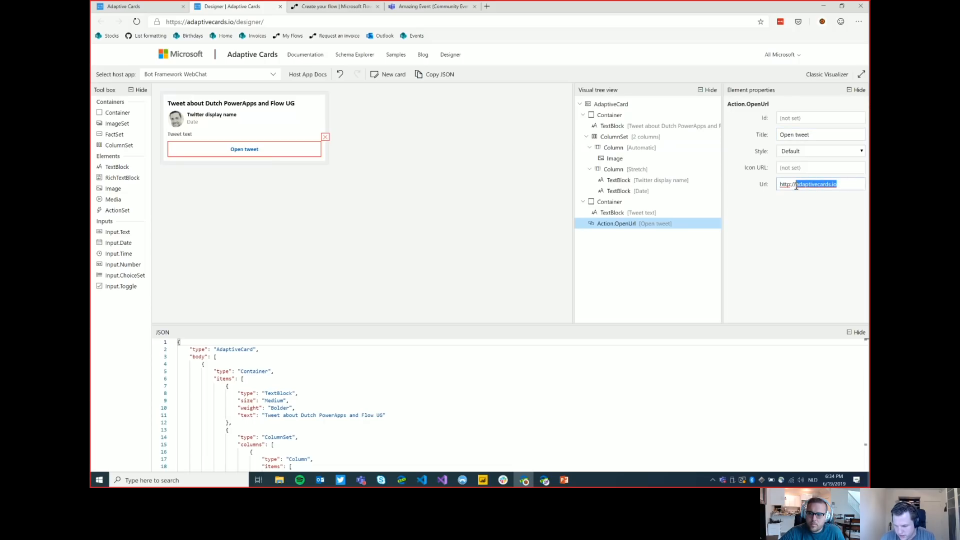
pyautogui.press('BackSpace')
pyautogui.press('BackSpace')
pyautogui.press('BackSpace')
pyautogui.press('BackSpace')
pyautogui.press('BackSpace')
pyautogui.write('tweet url')
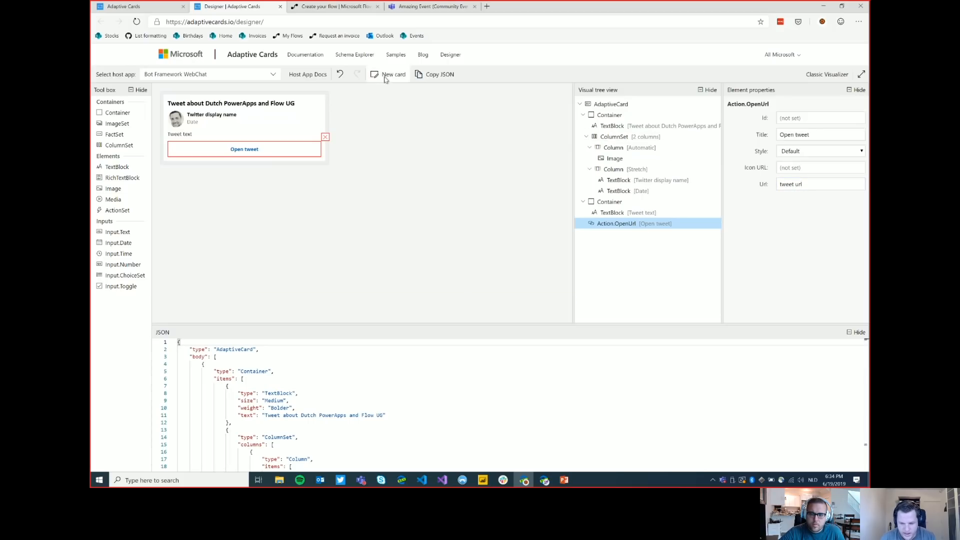
pyautogui.click(442, 77)
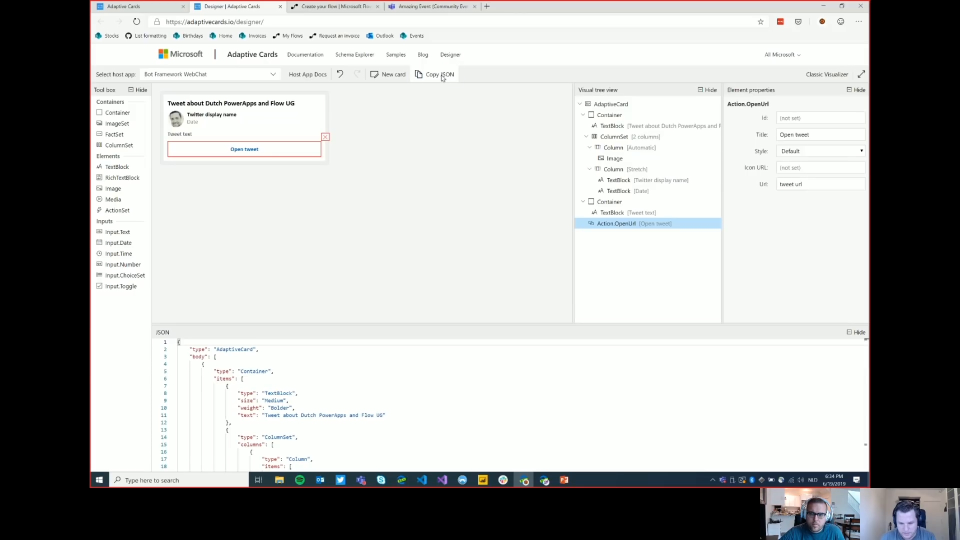
# Switch to Microsoft Flow and create an unnamed instant flow from blank with the From Microsoft Flow trigger.
pyautogui.click(311, 7)
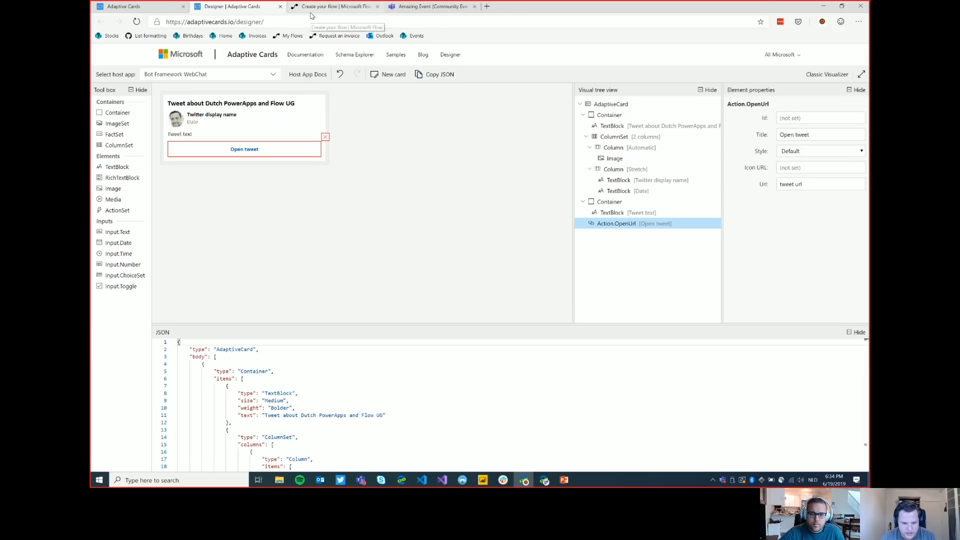
pyautogui.click(200, 71)
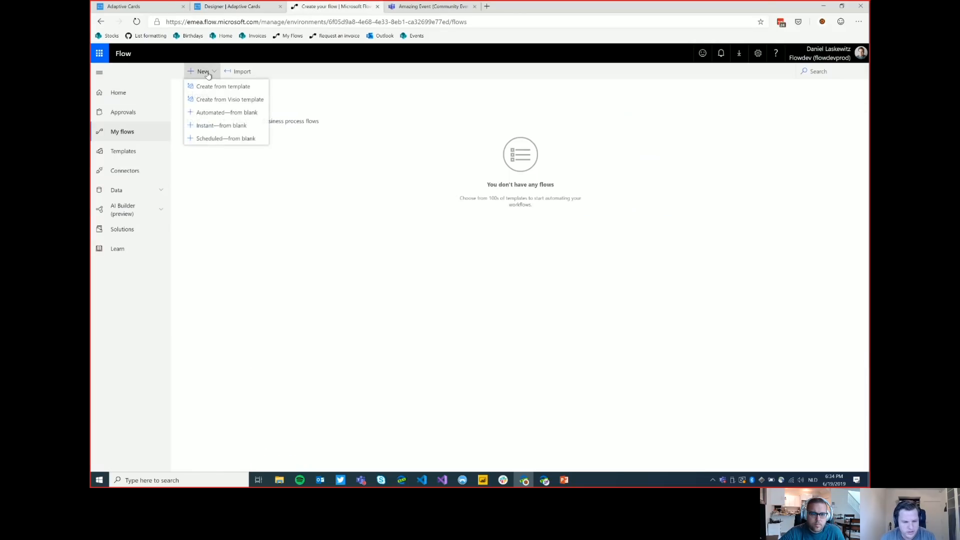
pyautogui.click(227, 128)
pyautogui.click(554, 225)
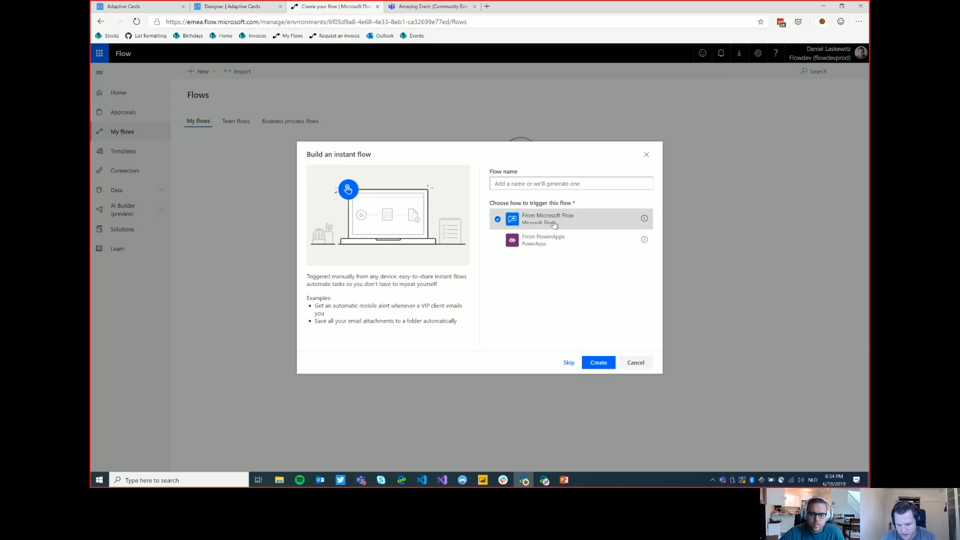
pyautogui.click(599, 364)
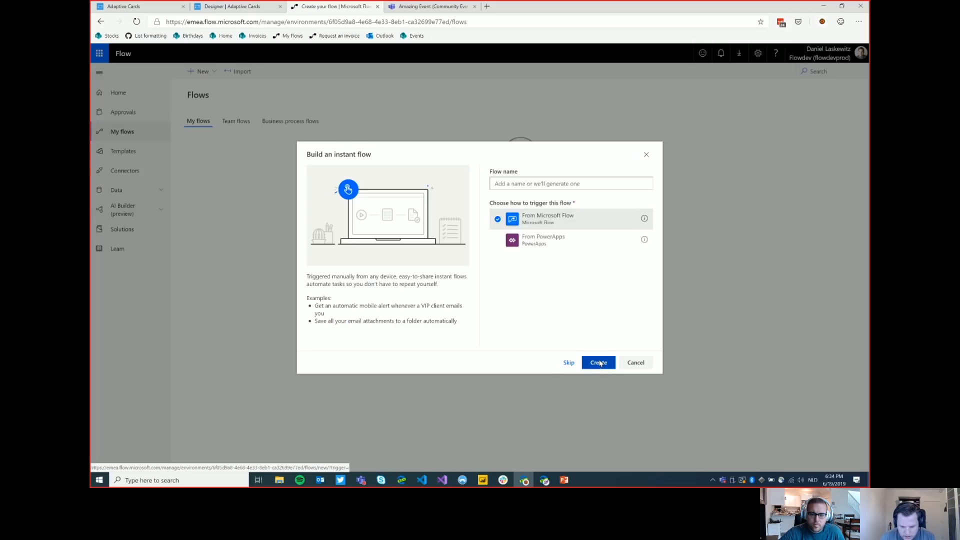
# Add the Microsoft Teams action "Post your own adaptive card as the Flow bot to a channel" below the manual trigger.
pyautogui.click(493, 130)
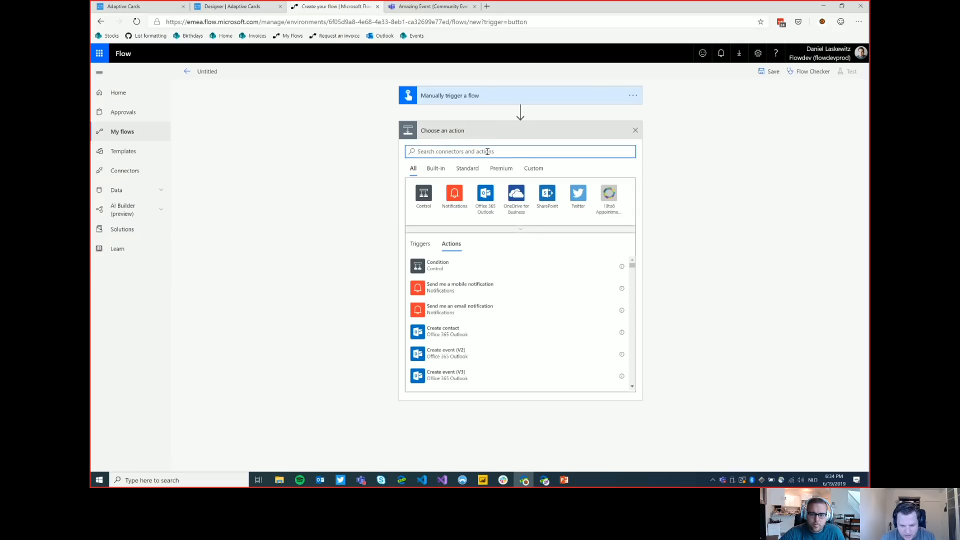
pyautogui.write('Microsoft')
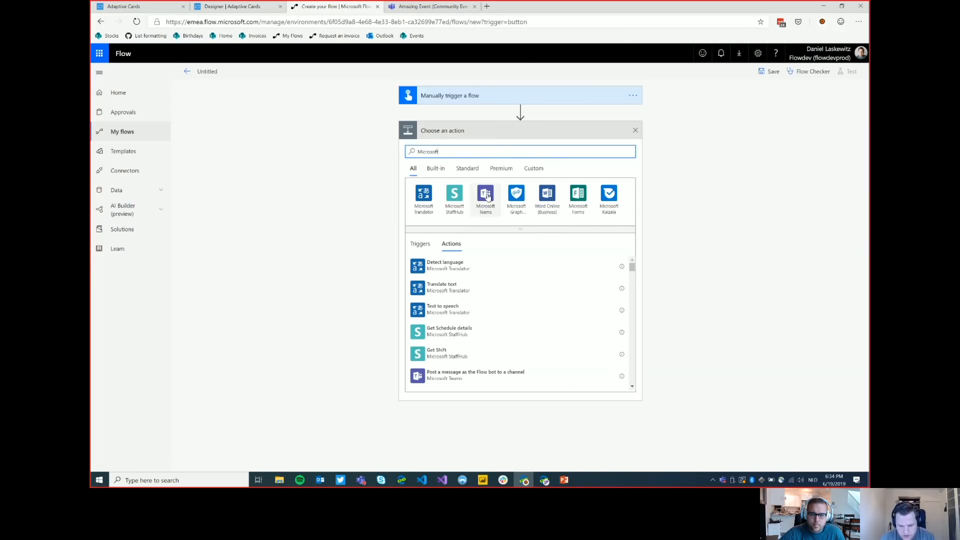
pyautogui.click(485, 195)
pyautogui.scroll(-3, 423, 320)
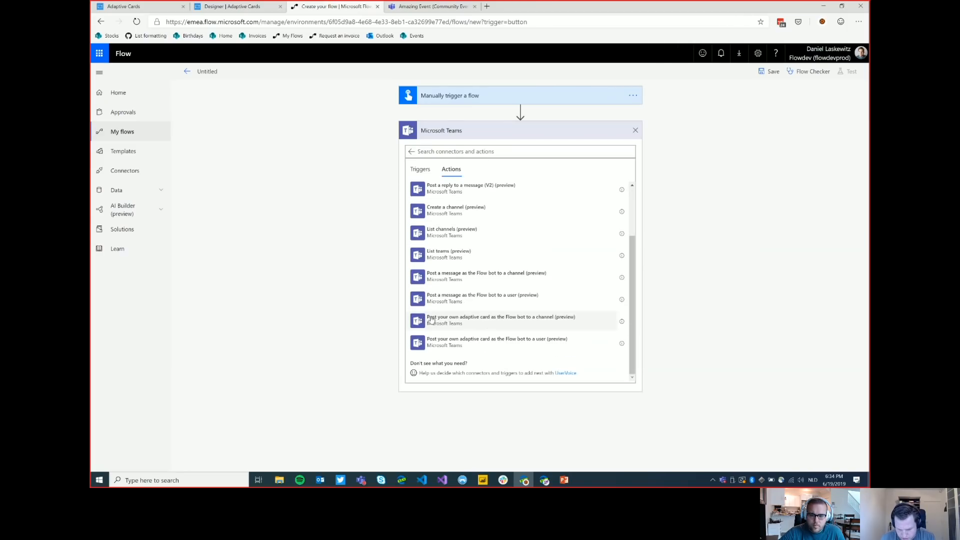
pyautogui.click(504, 323)
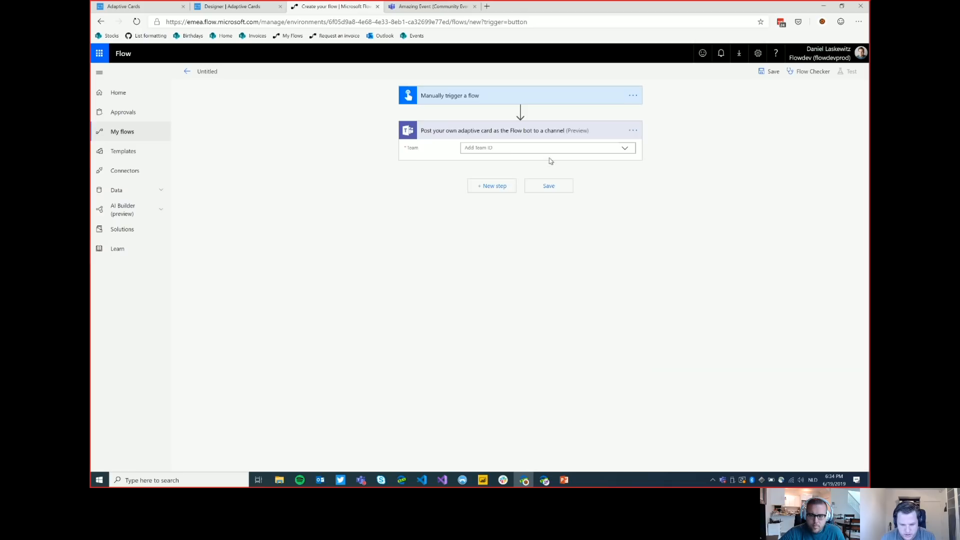
# Set the action's team to Community Events and channel to Amazing Event, and paste the copied card JSON as the message.
pyautogui.click(529, 148)
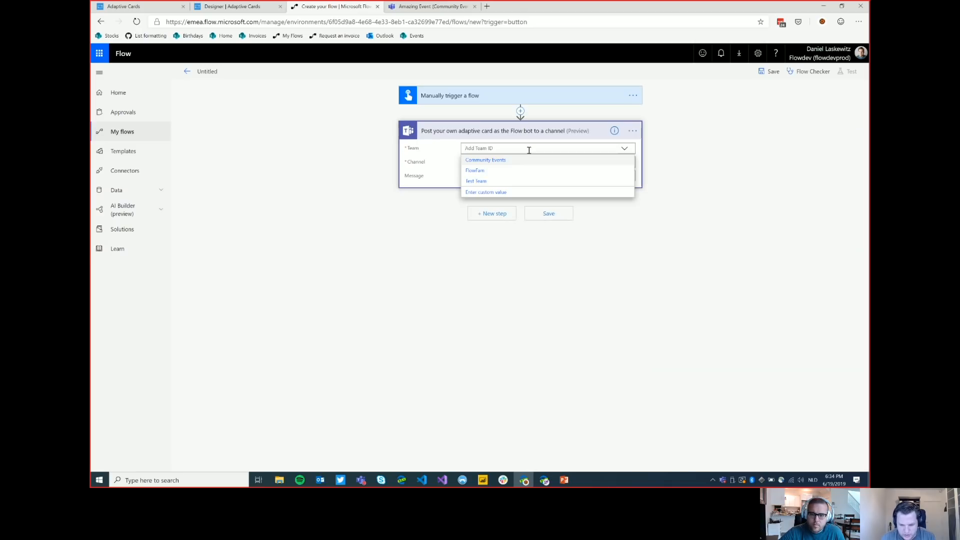
pyautogui.click(489, 162)
pyautogui.click(515, 163)
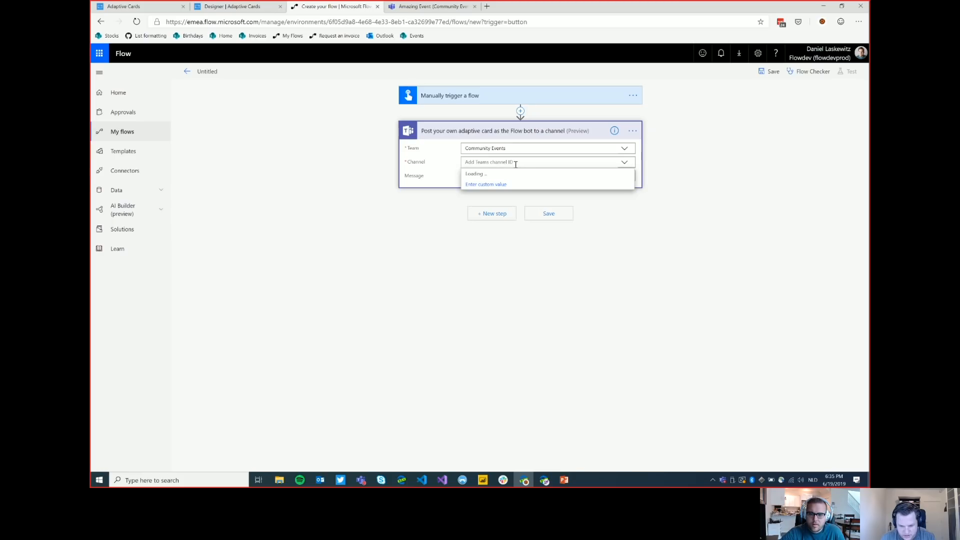
pyautogui.click(523, 174)
pyautogui.click(492, 175)
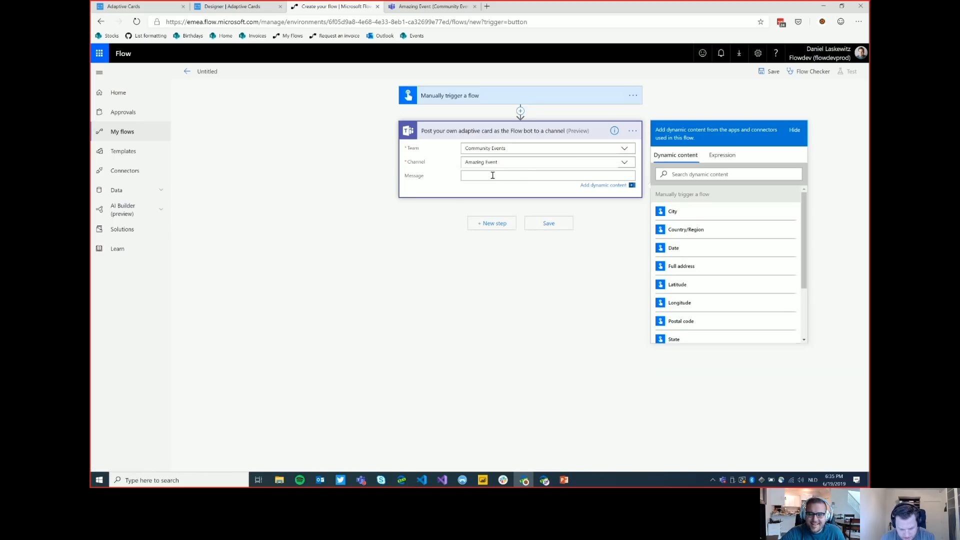
pyautogui.hotkey('ctrl', 'v')
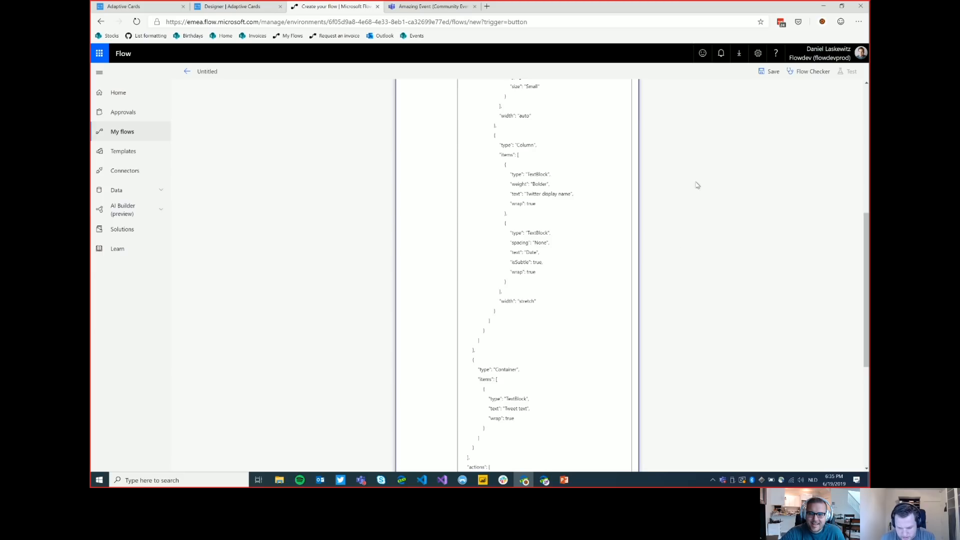
pyautogui.scroll(6, 740, 266)
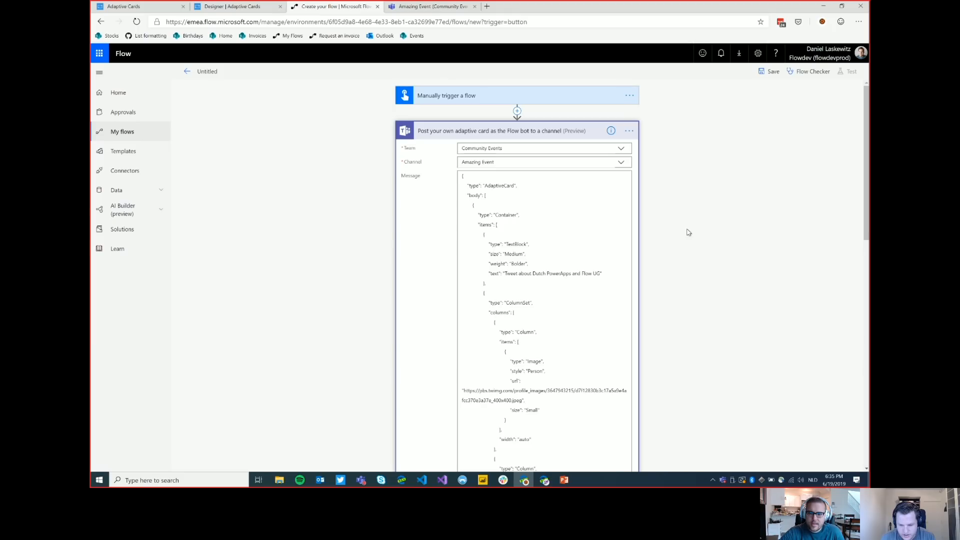
pyautogui.scroll(-6, 753, 214)
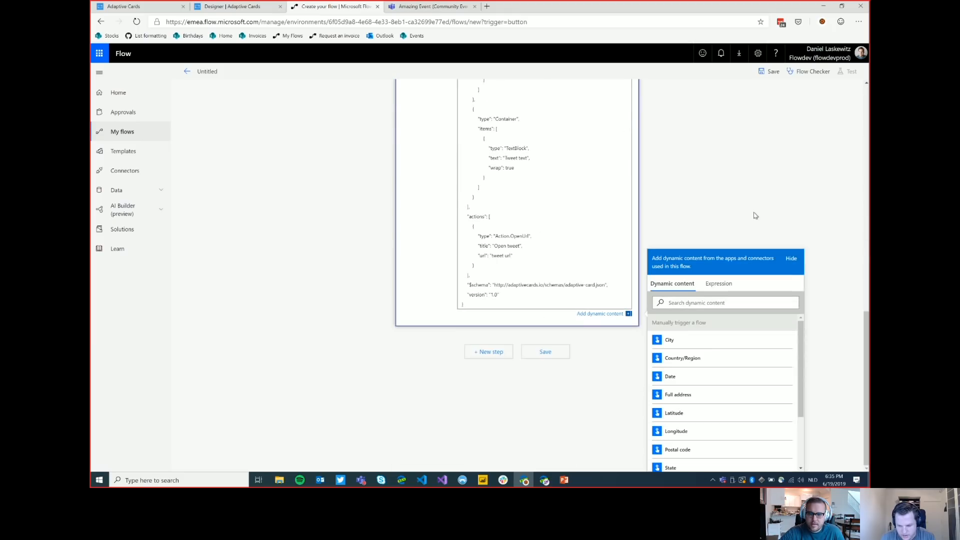
# Save the flow, test it by performing the trigger action, and check the posted card in the Teams channel.
pyautogui.click(771, 73)
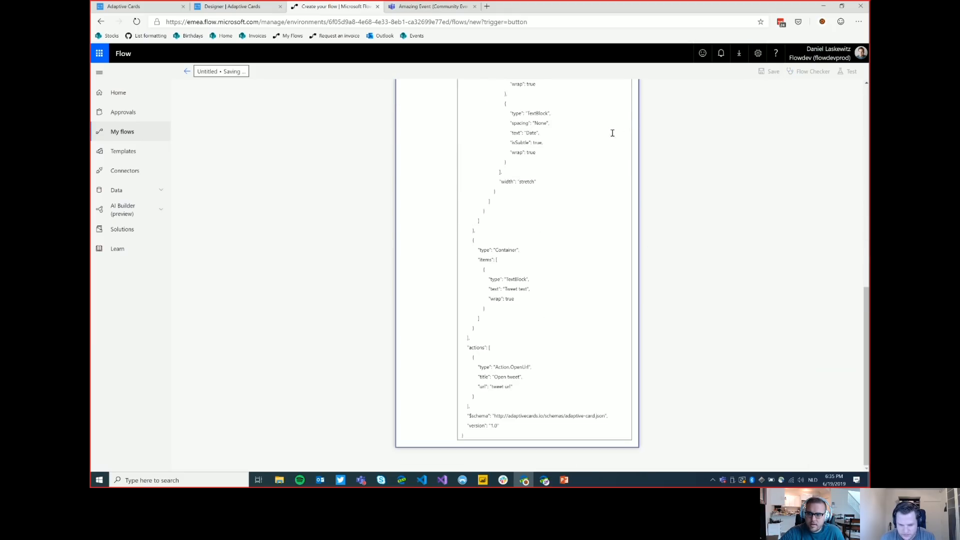
pyautogui.click(848, 78)
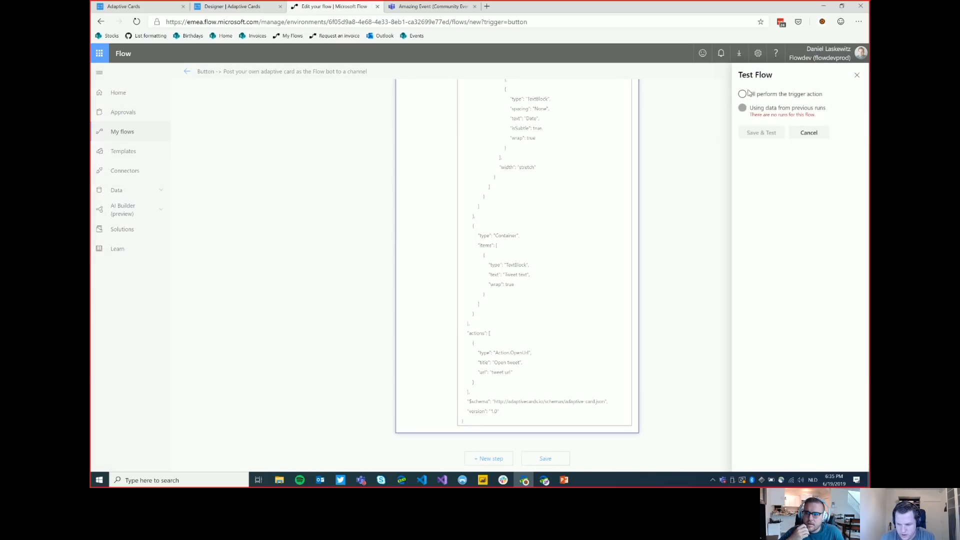
pyautogui.click(752, 94)
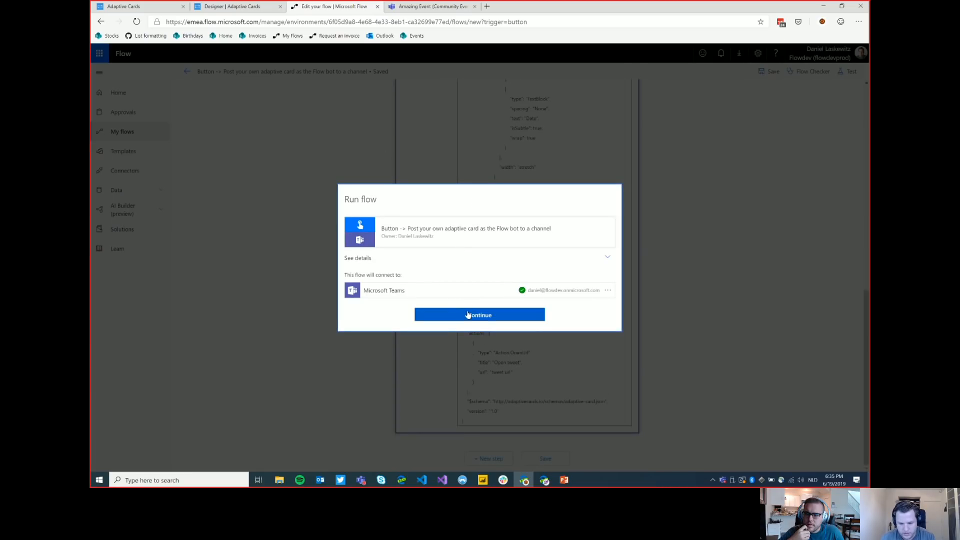
pyautogui.click(469, 314)
pyautogui.click(535, 299)
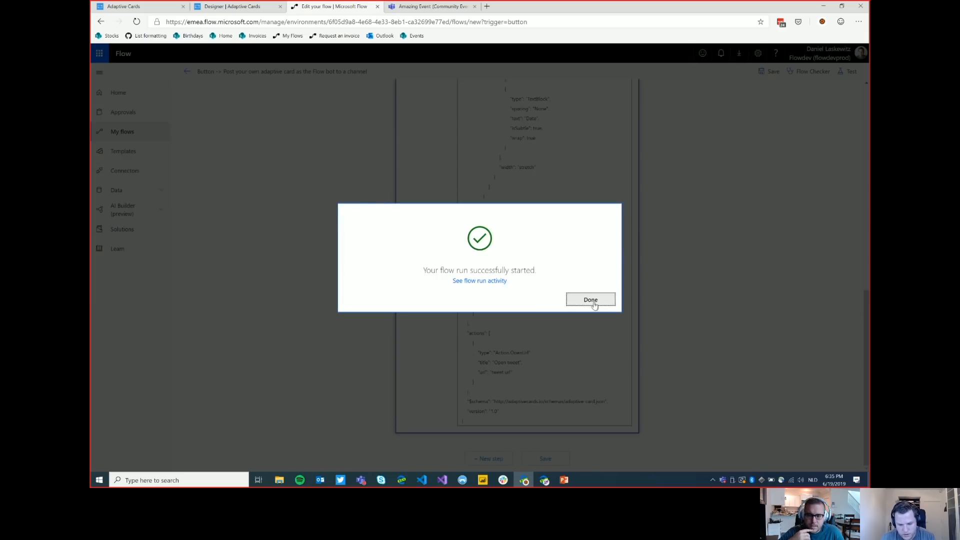
pyautogui.click(593, 302)
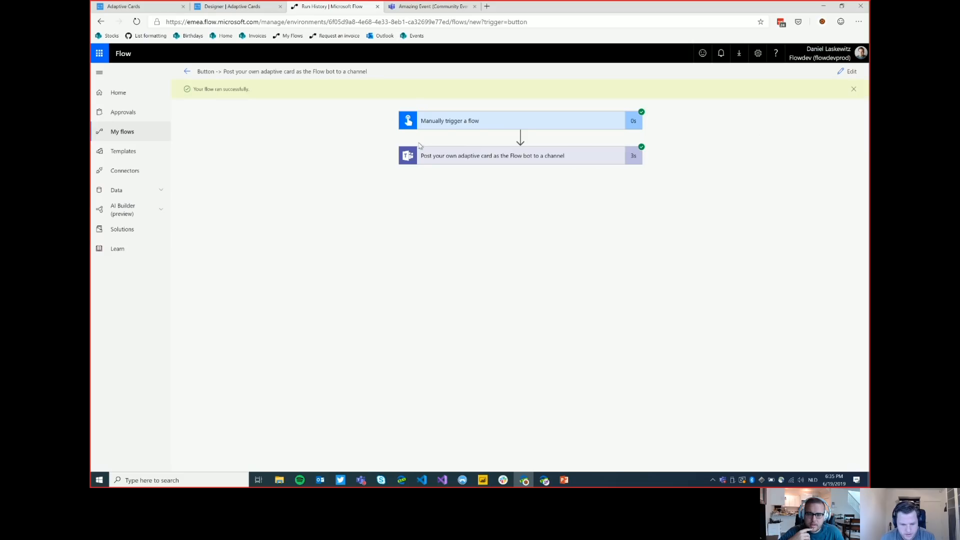
pyautogui.click(426, 7)
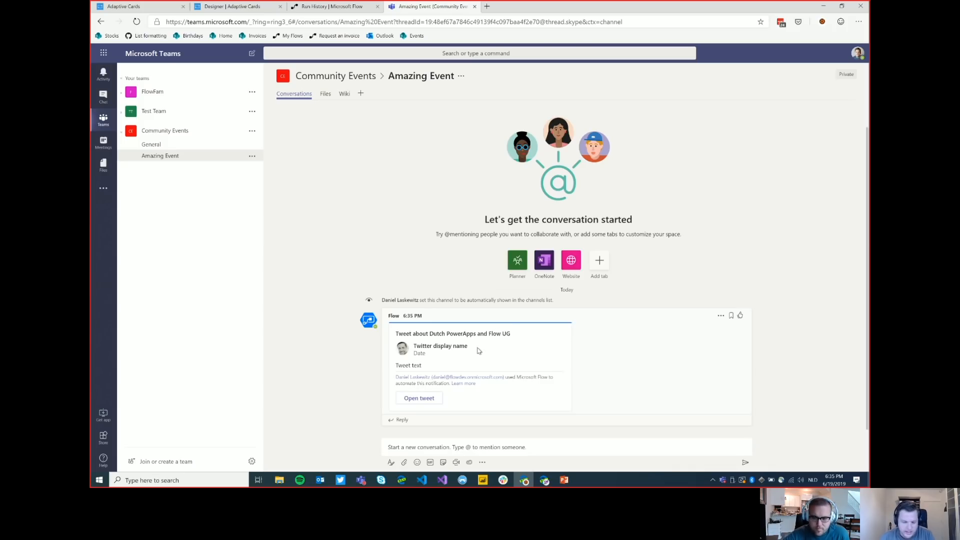
# Reopen the flow in Microsoft Flow for editing and clear the profile image's URL in the card JSON.
pyautogui.click(309, 7)
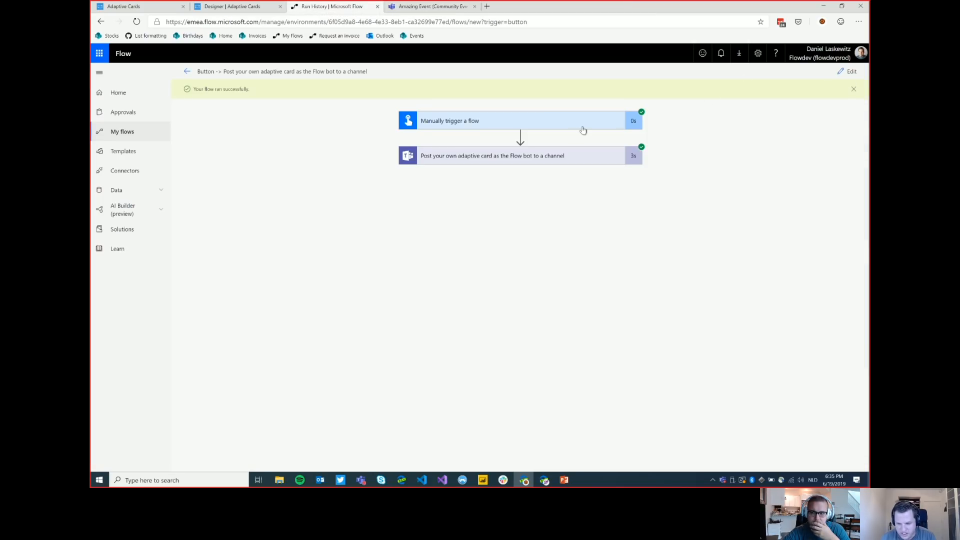
pyautogui.click(852, 71)
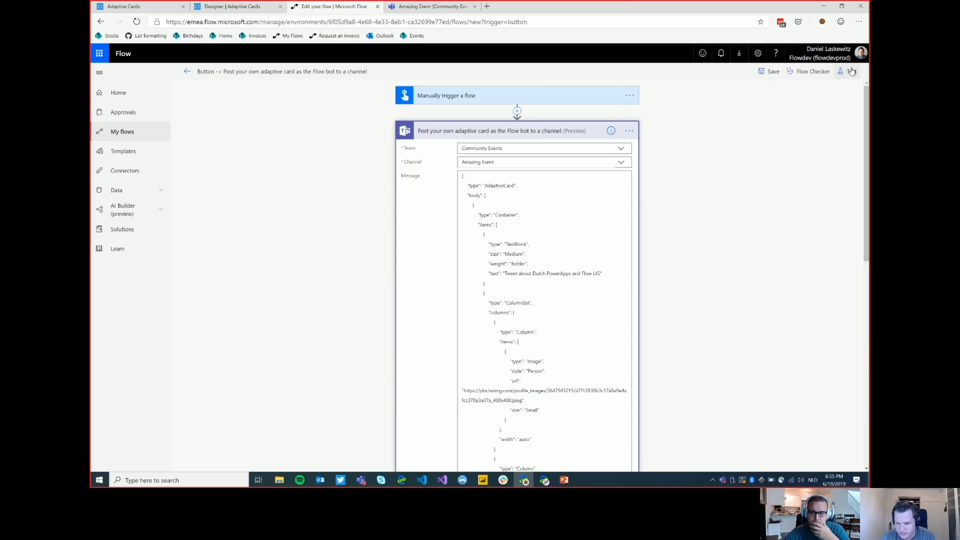
pyautogui.click(629, 95)
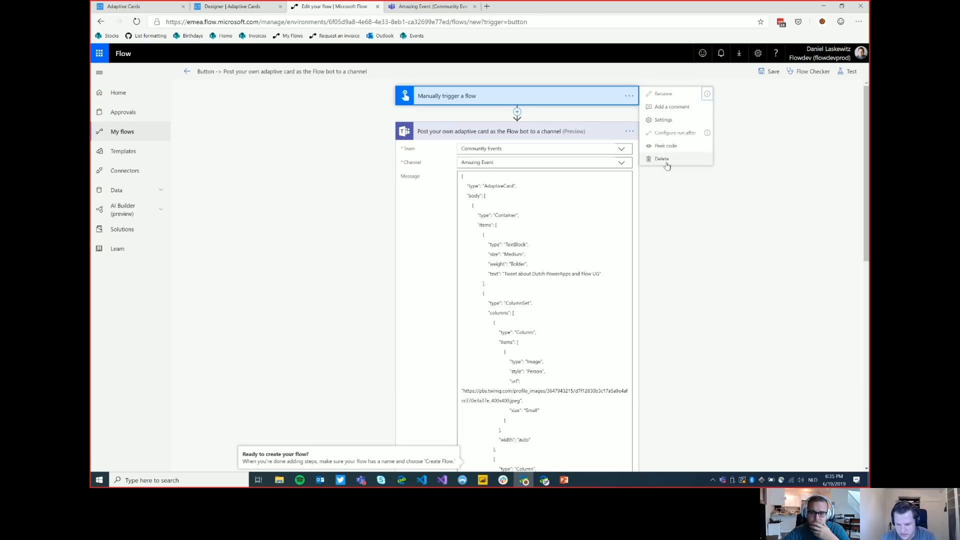
pyautogui.click(773, 135)
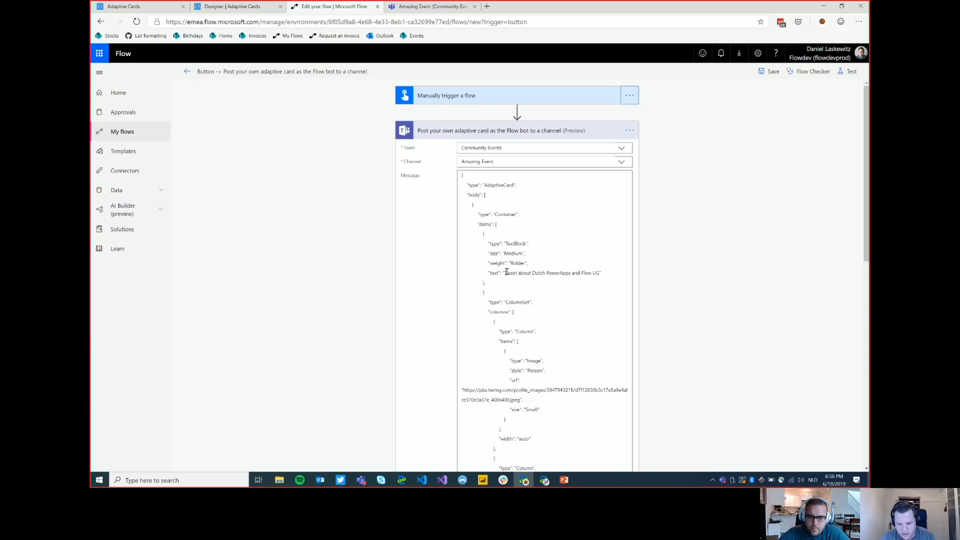
pyautogui.moveTo(505, 273); pyautogui.dragTo(599, 274)
pyautogui.scroll(-5, 702, 225)
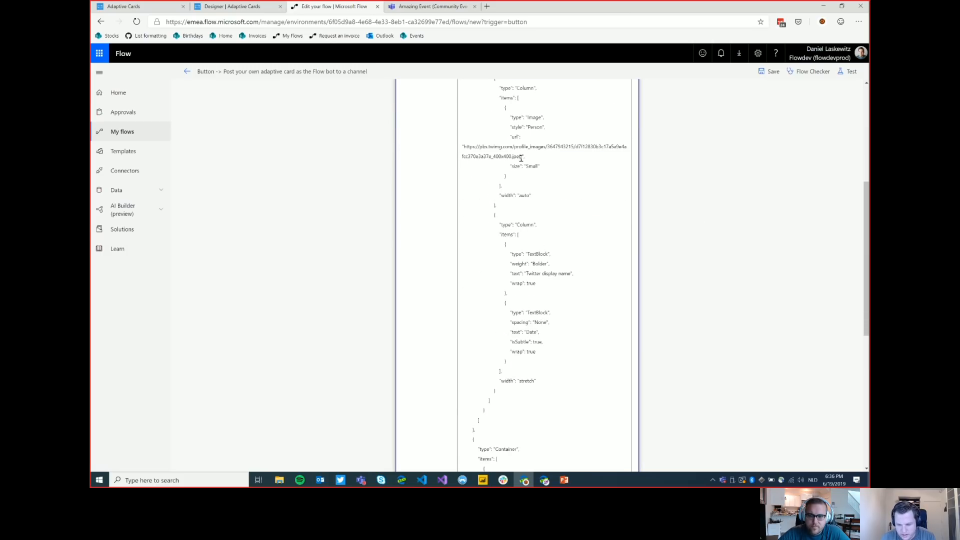
pyautogui.moveTo(523, 157); pyautogui.dragTo(463, 146)
pyautogui.write('h')
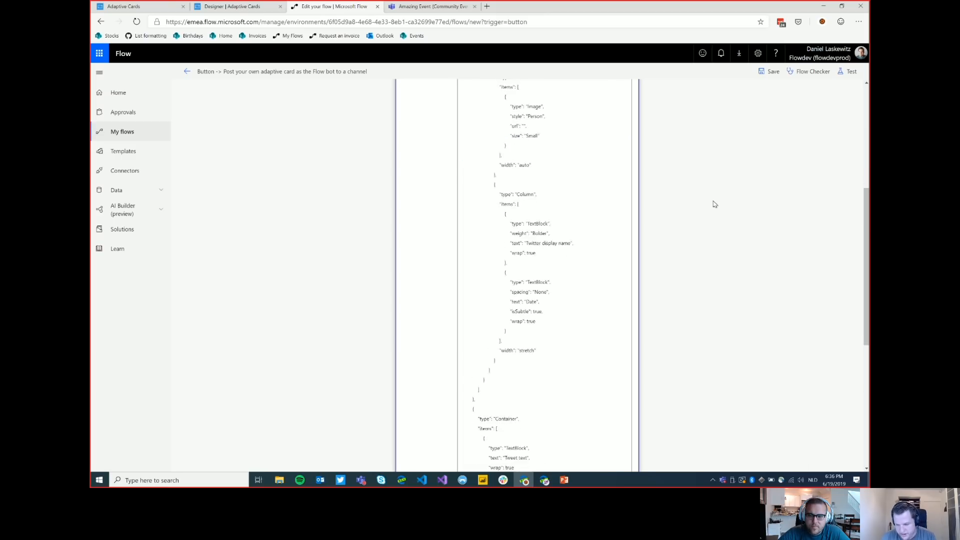
# Examine the trigger's dynamic content available for the message and the card's layout in the Adaptive Cards designer.
pyautogui.scroll(-6, 715, 203)
pyautogui.scroll(-3, 715, 403)
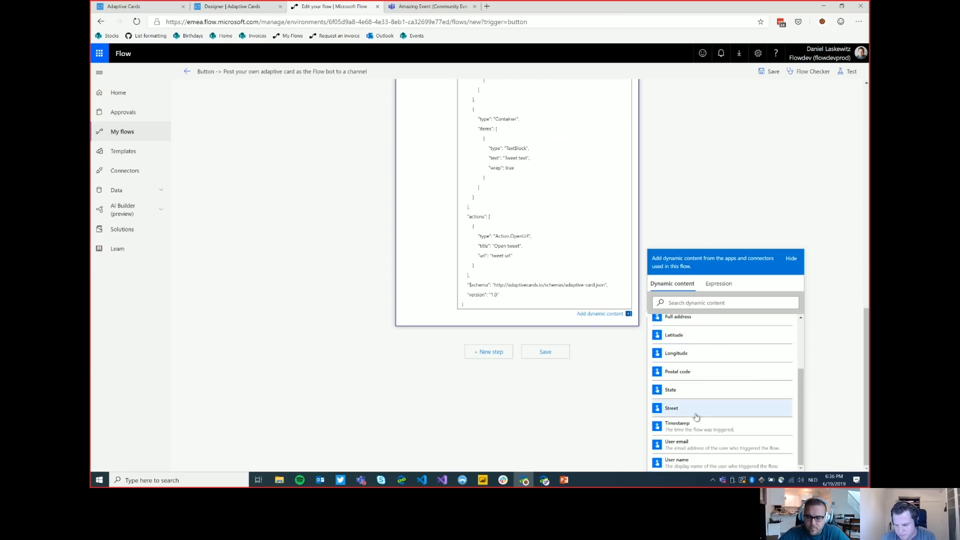
pyautogui.click(792, 265)
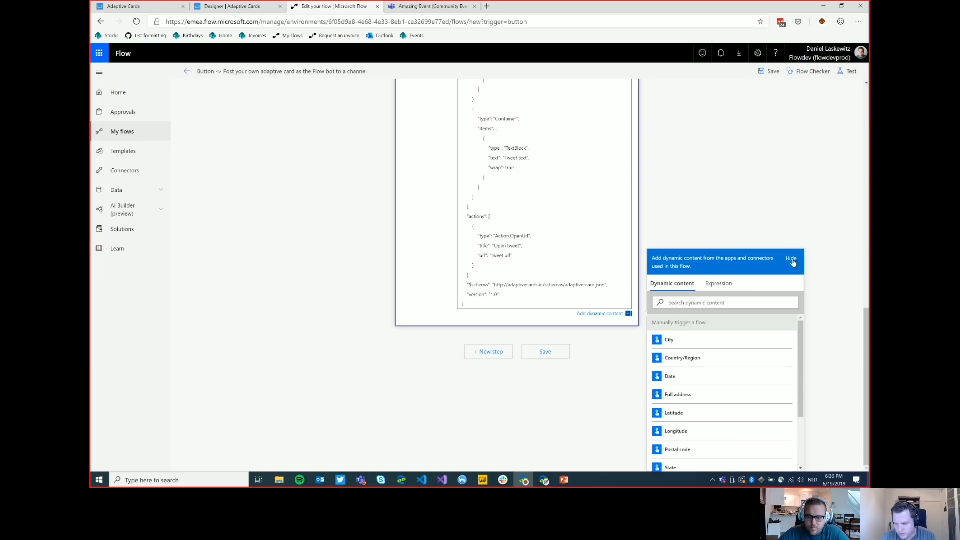
pyautogui.click(235, 7)
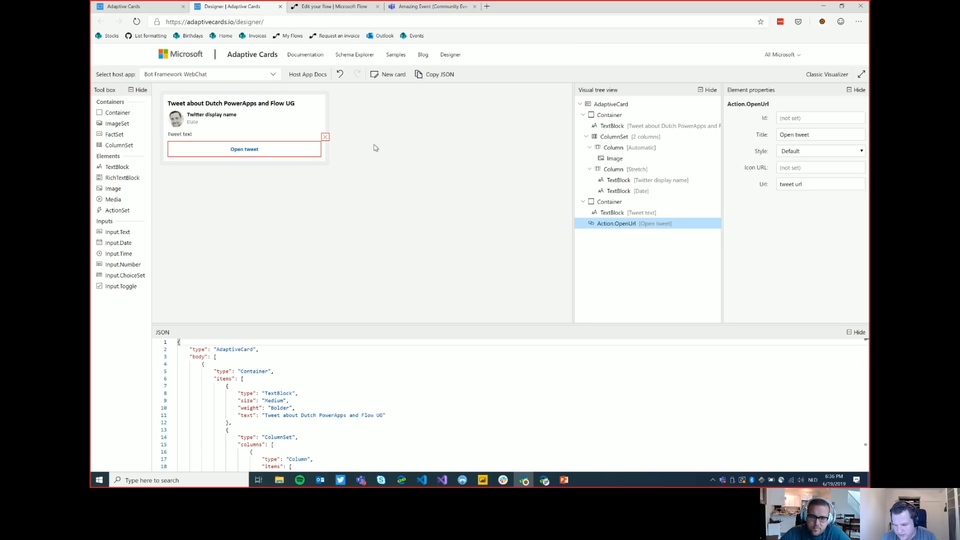
pyautogui.click(350, 7)
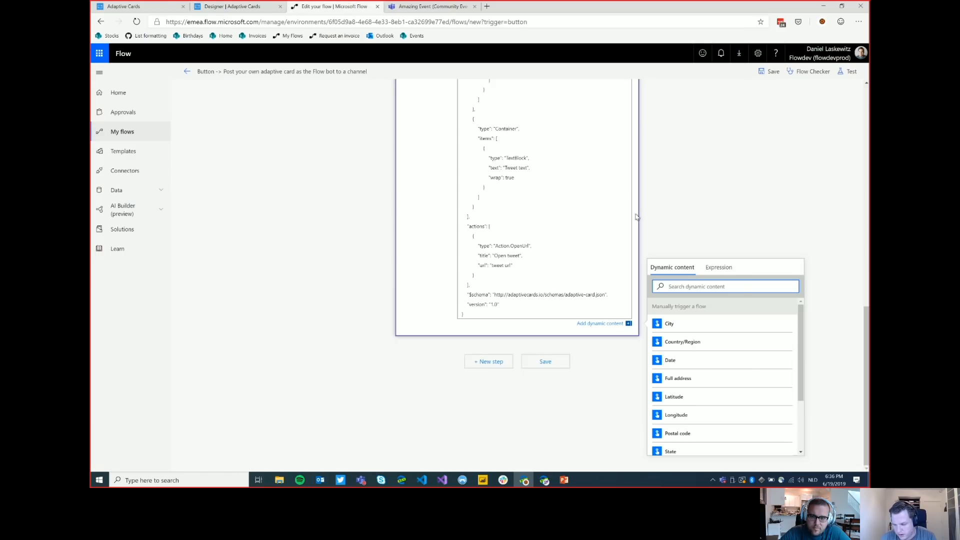
pyautogui.click(766, 235)
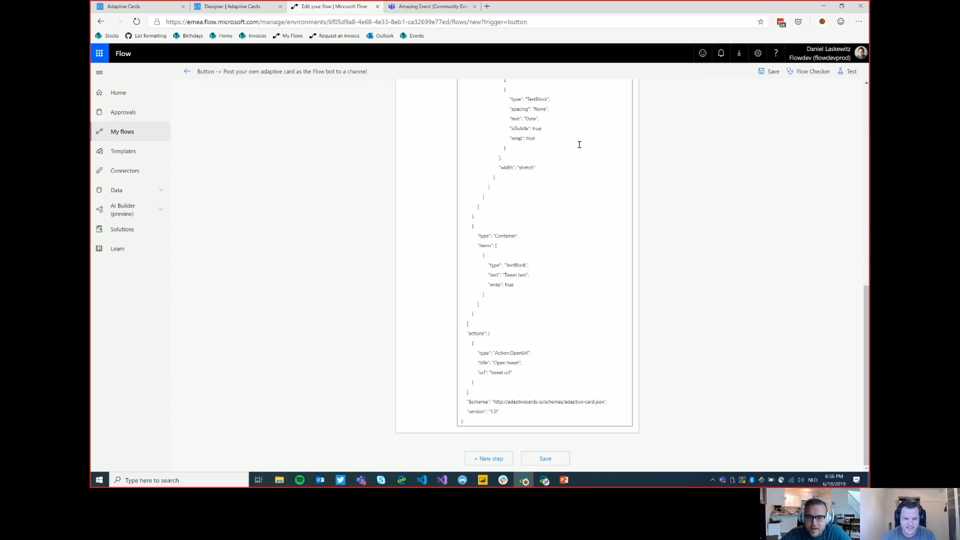
pyautogui.scroll(10, 737, 160)
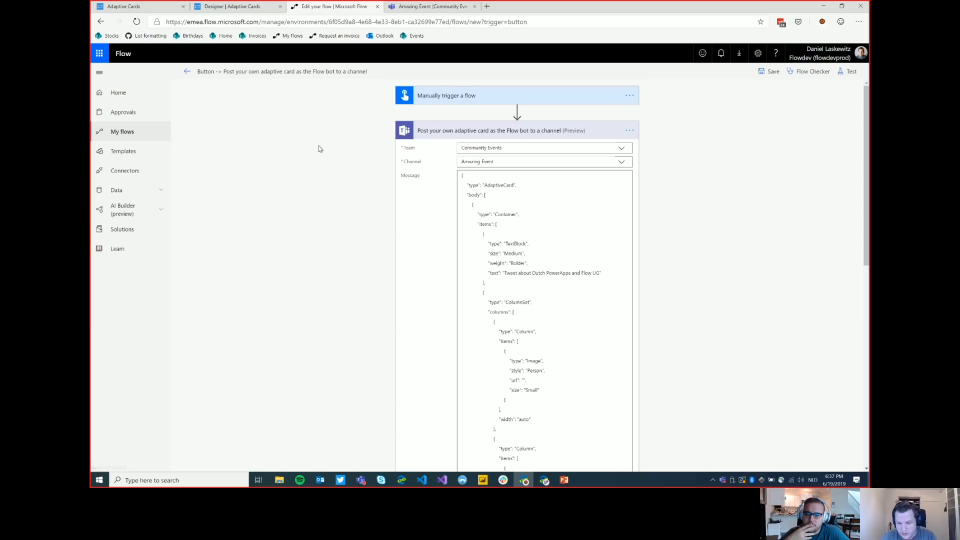
# Leave the flow editor without saving the changes and return to the list of flows.
pyautogui.click(187, 72)
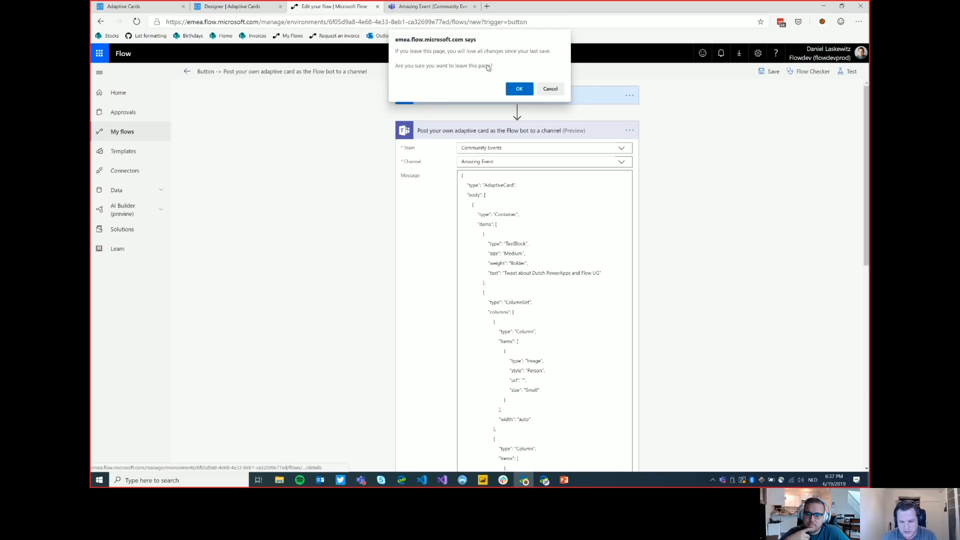
pyautogui.click(516, 88)
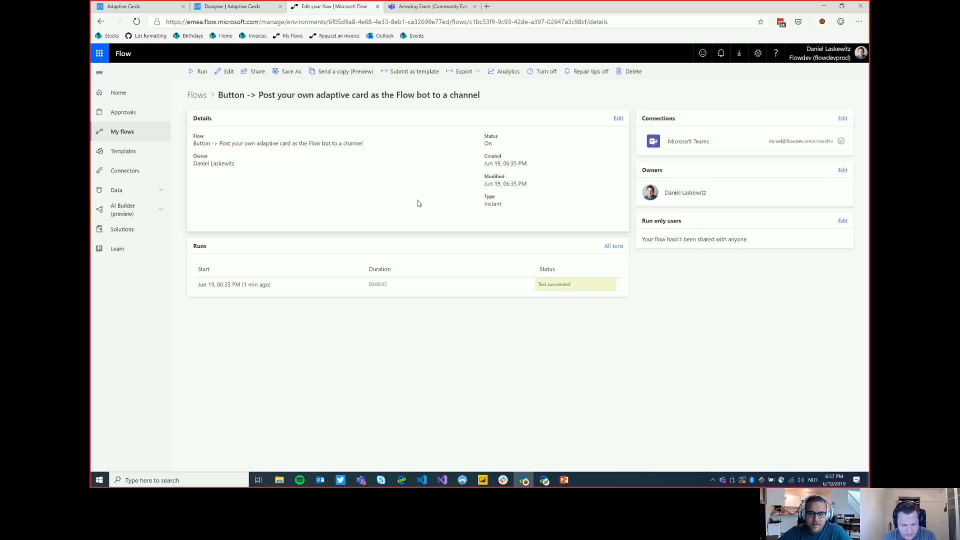
pyautogui.click(197, 95)
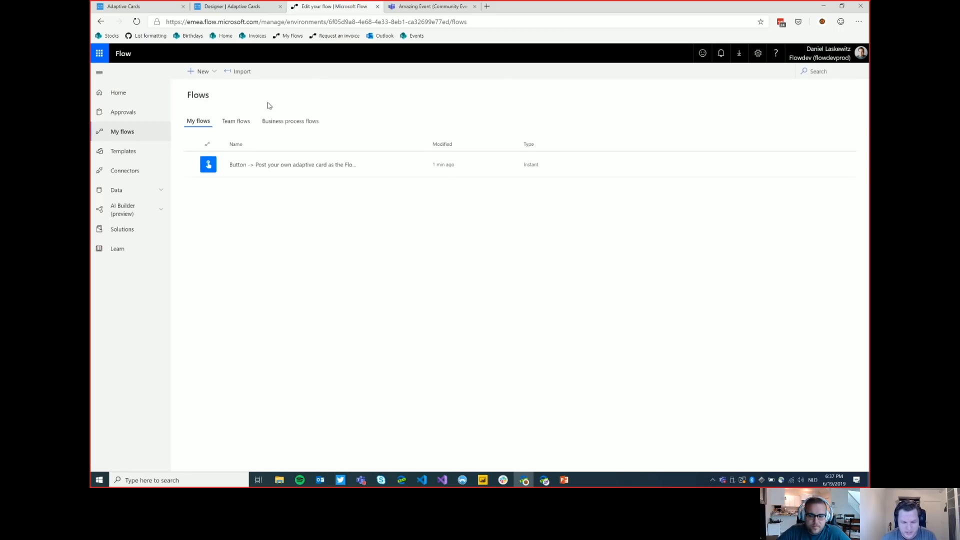
# Create a blank instant flow named Approval that is triggered from Microsoft Flow.
pyautogui.click(196, 73)
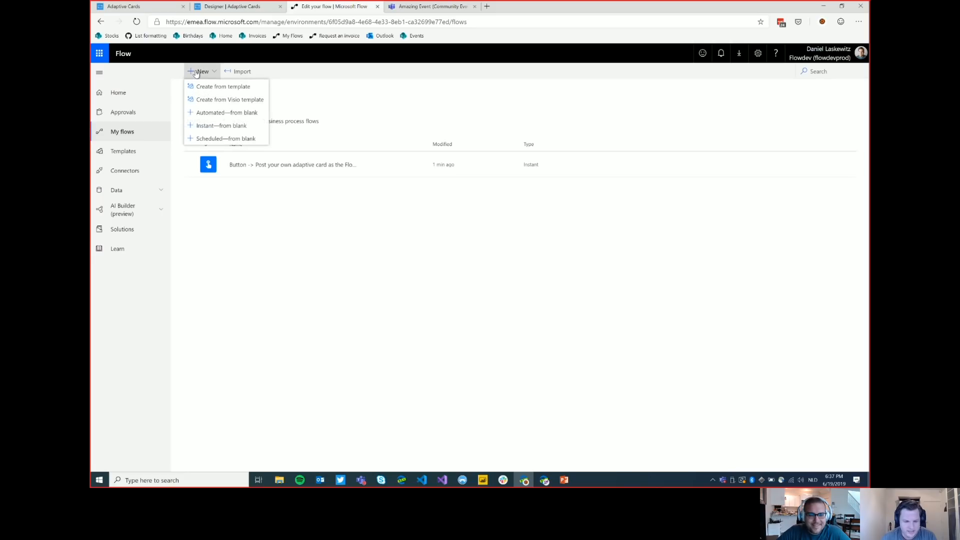
pyautogui.click(234, 127)
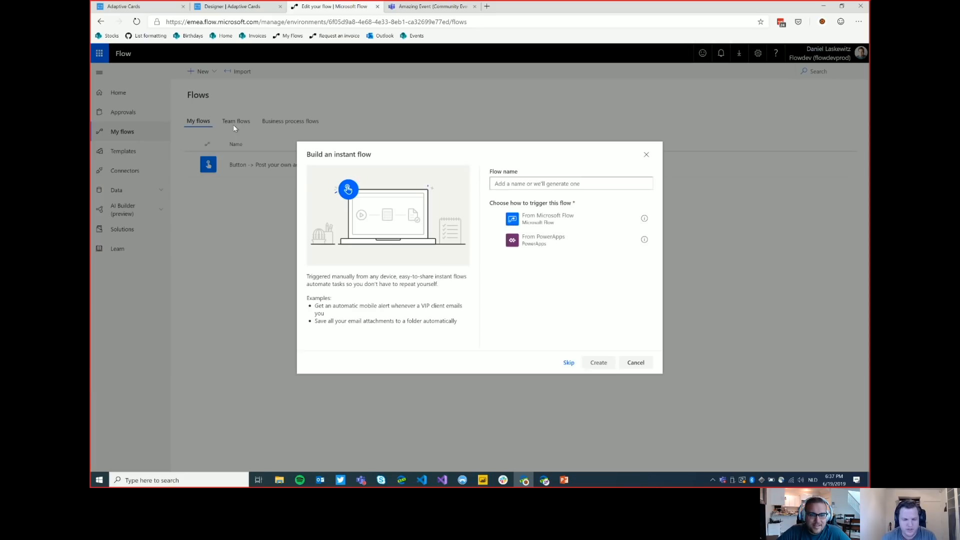
pyautogui.click(539, 223)
pyautogui.click(542, 184)
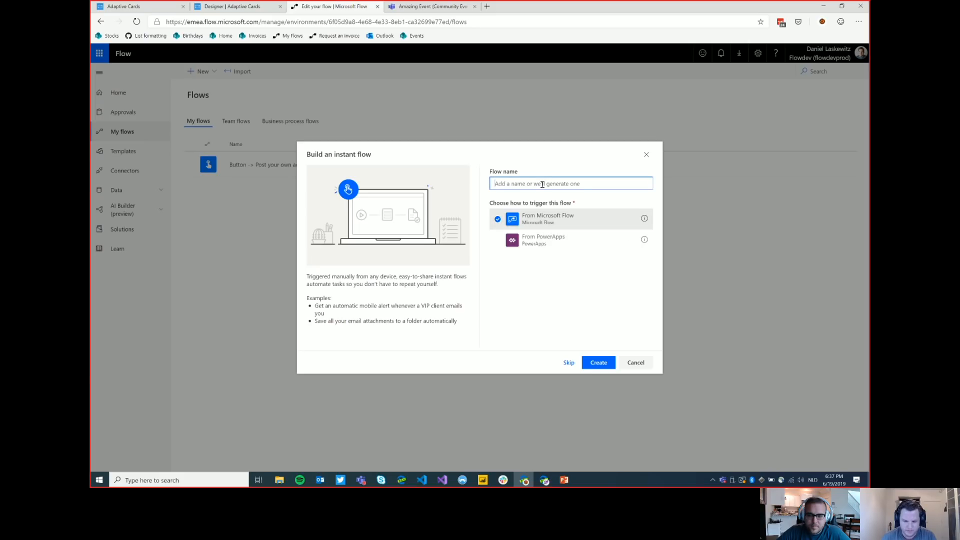
pyautogui.write('Approval')
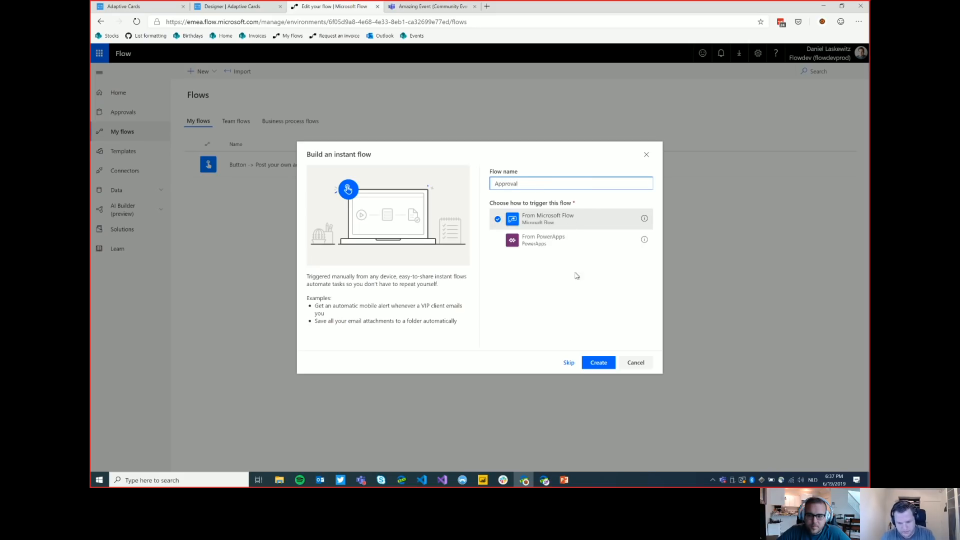
pyautogui.click(599, 364)
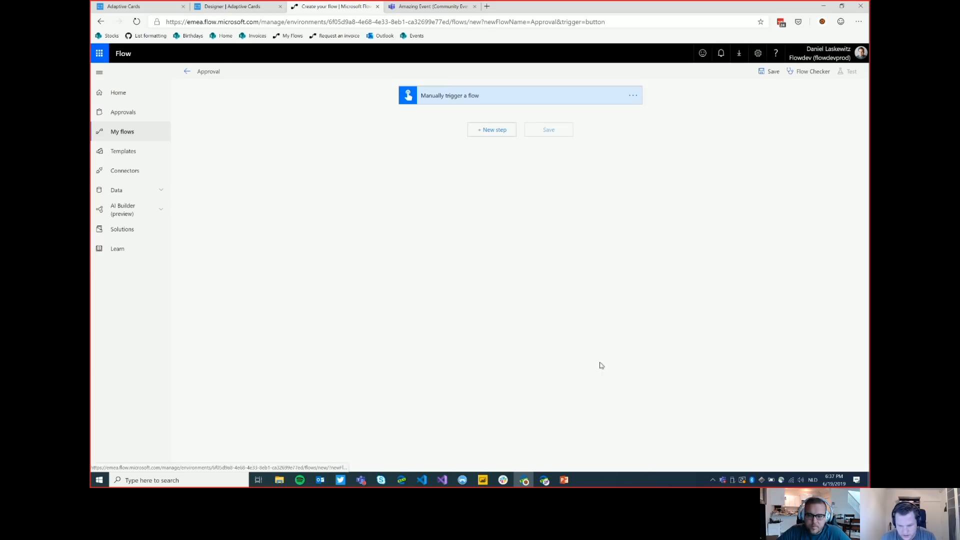
# Add the Office 365 Users action Get manager (V2) after the trigger, with the trigger's User email as the user.
pyautogui.click(501, 101)
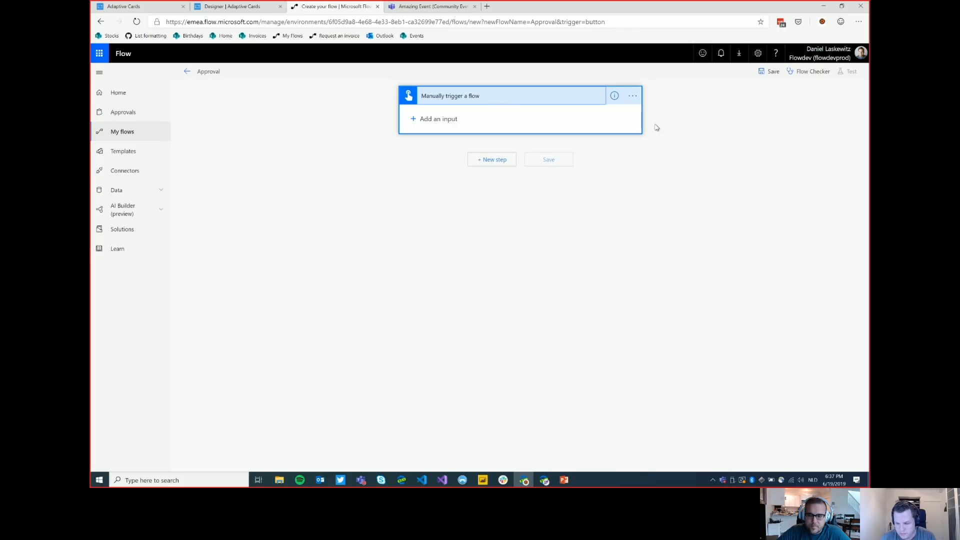
pyautogui.click(497, 159)
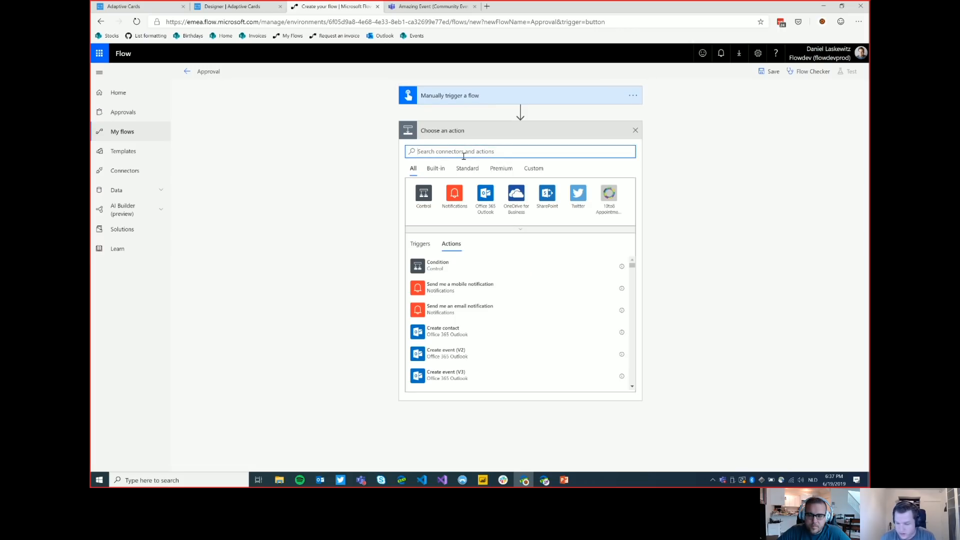
pyautogui.write('get manager')
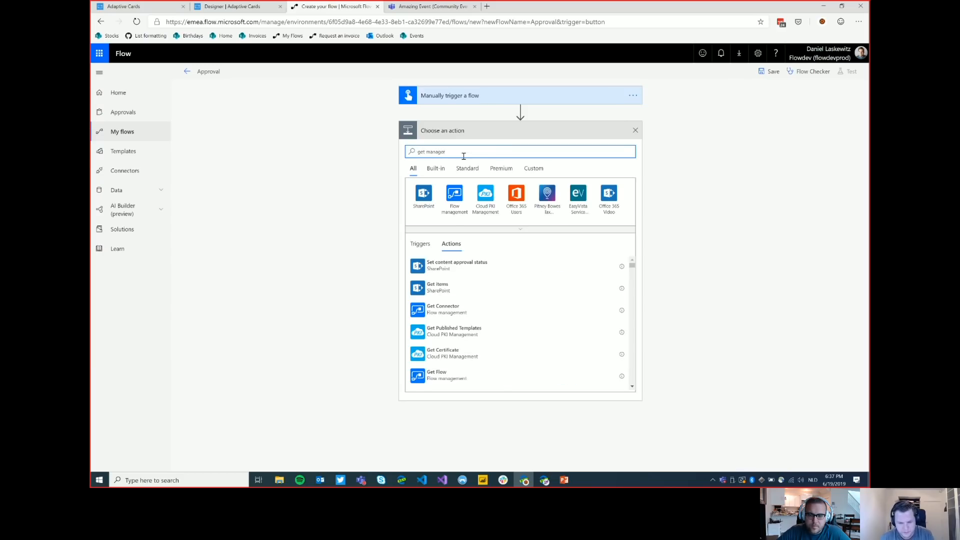
pyautogui.click(431, 271)
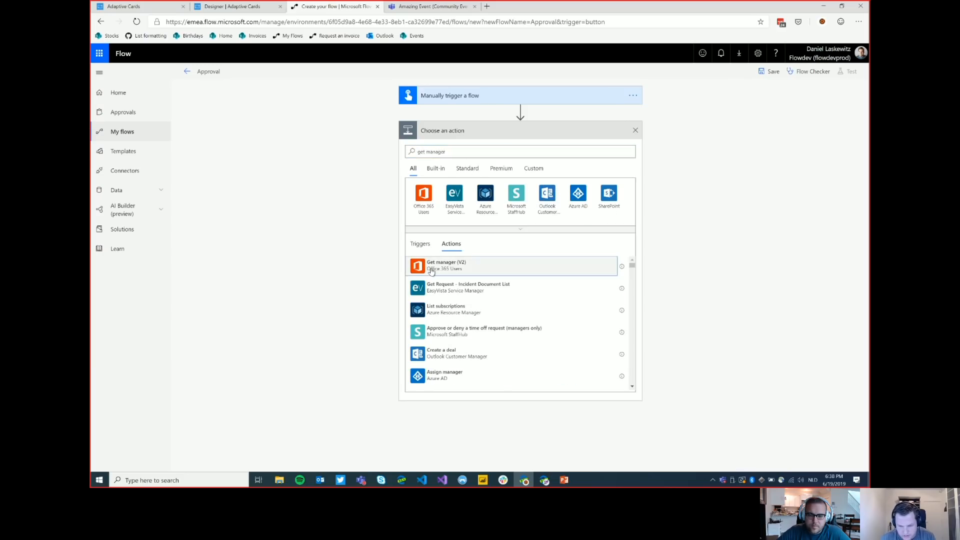
pyautogui.click(524, 148)
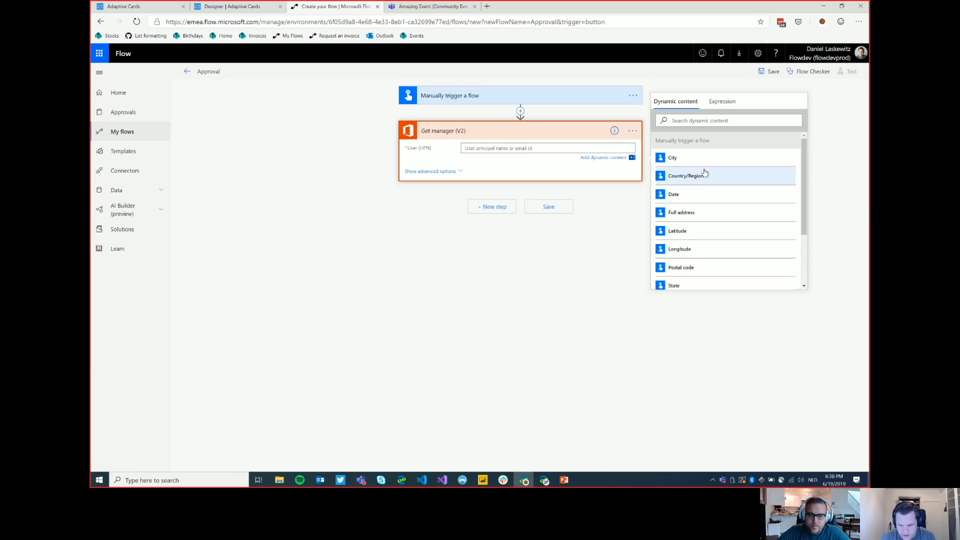
pyautogui.scroll(-3, 803, 172)
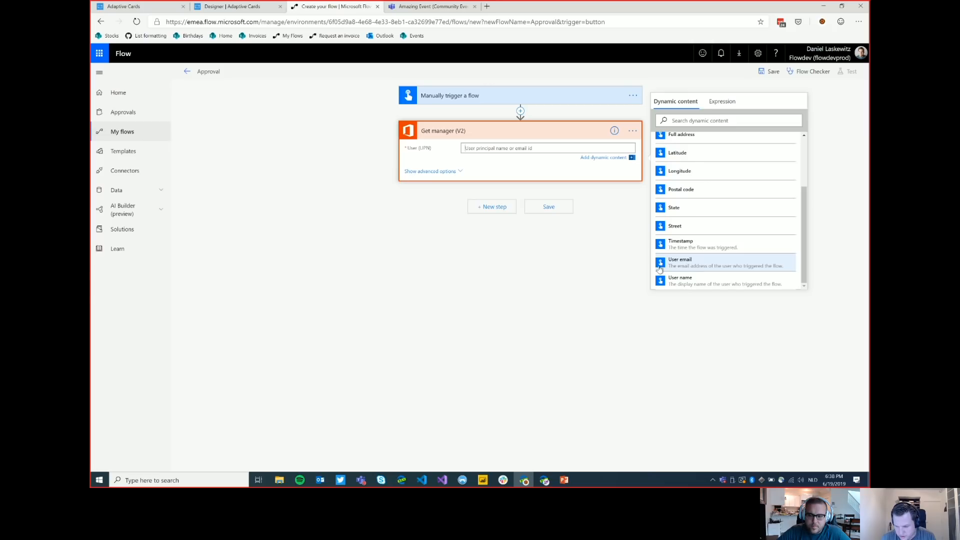
pyautogui.click(718, 263)
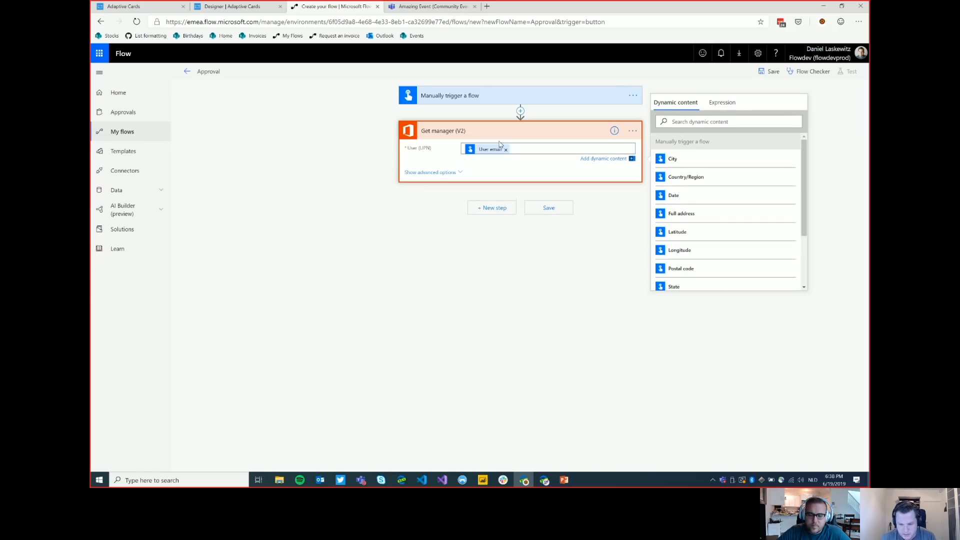
# Add the Approvals action Create an approval (V2) and set its approval type to Approve/Reject - First to respond.
pyautogui.click(499, 209)
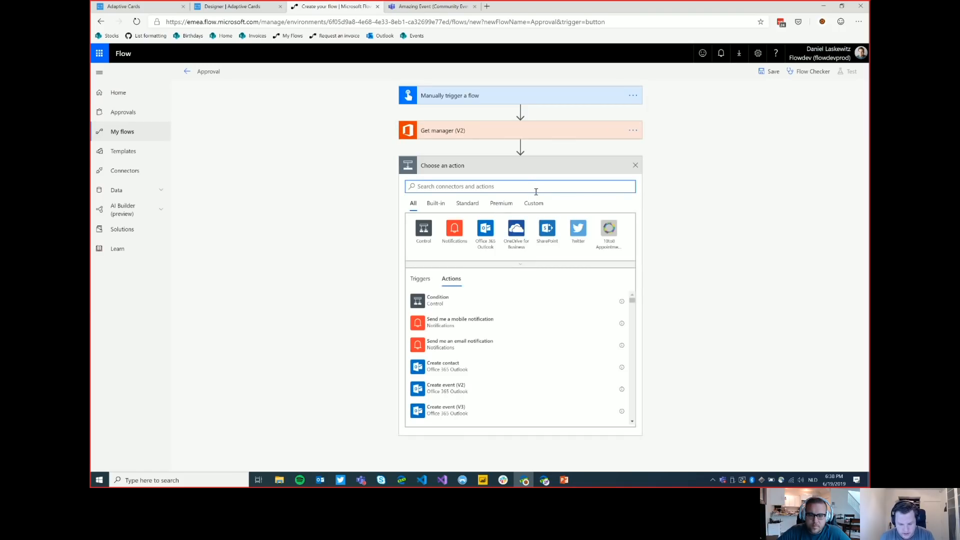
pyautogui.write('approval')
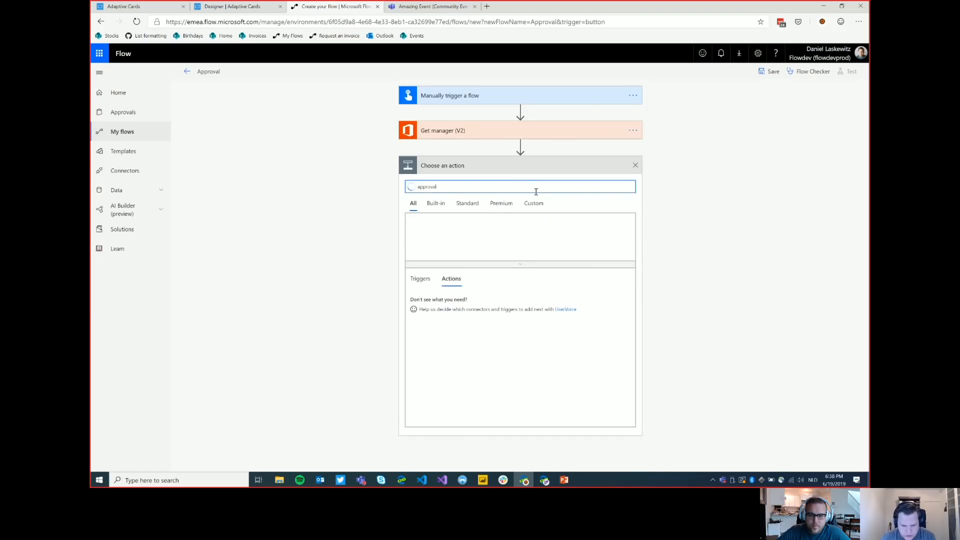
pyautogui.click(417, 231)
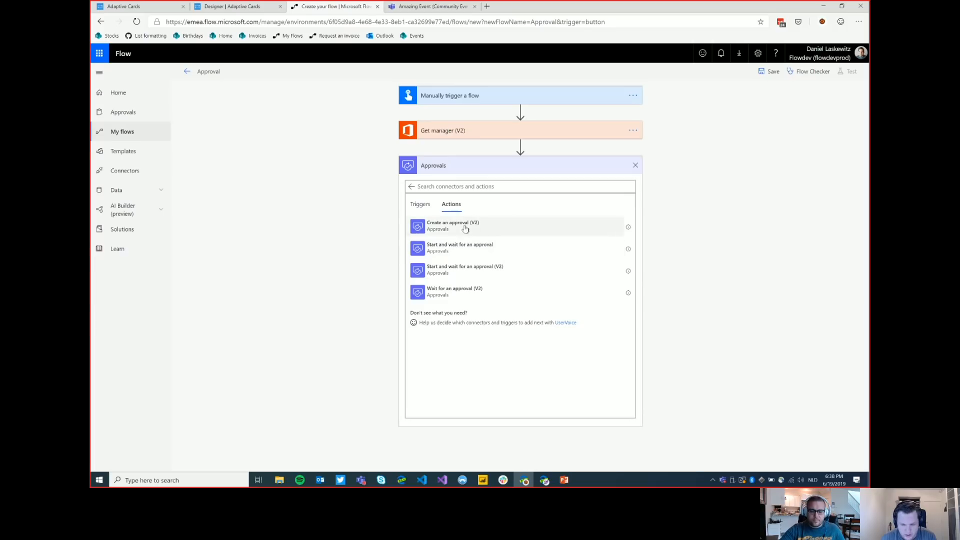
pyautogui.click(501, 229)
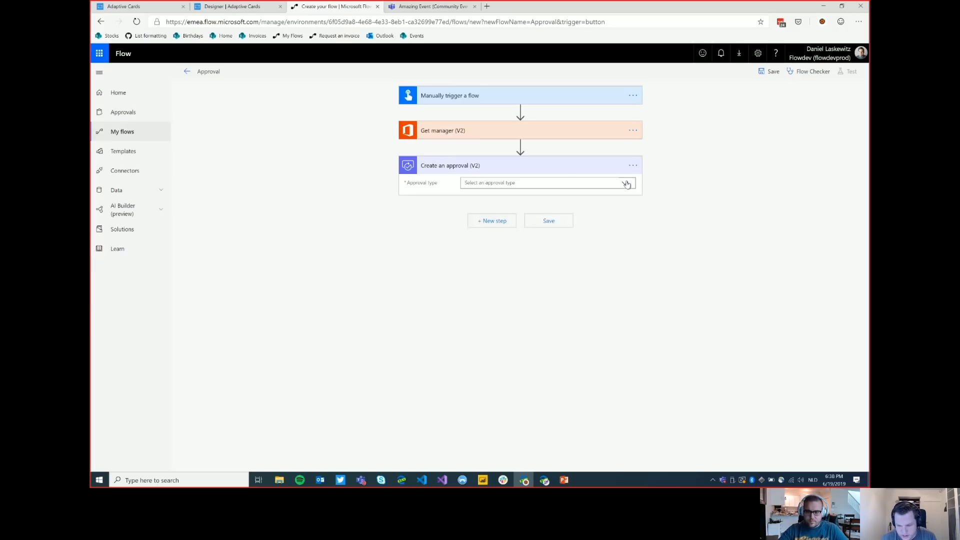
pyautogui.click(626, 184)
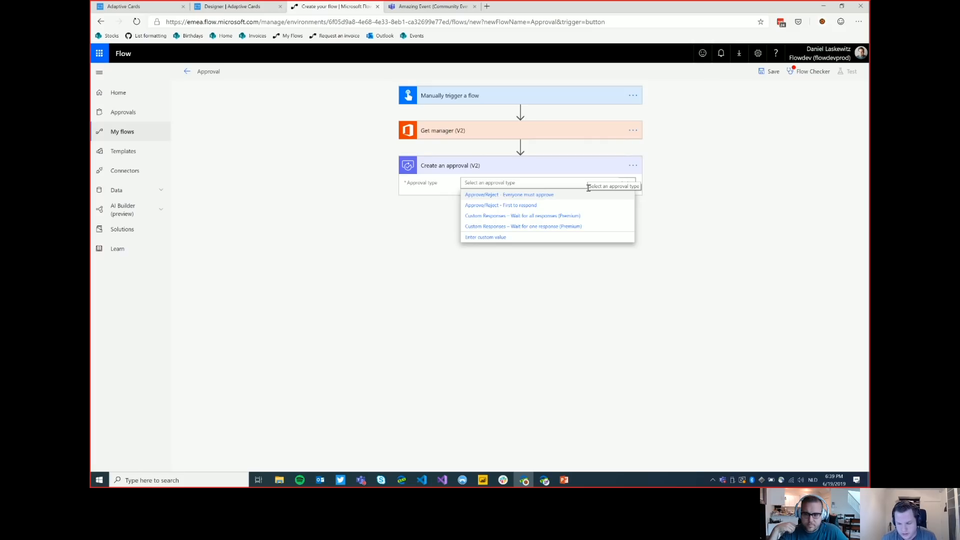
pyautogui.click(531, 227)
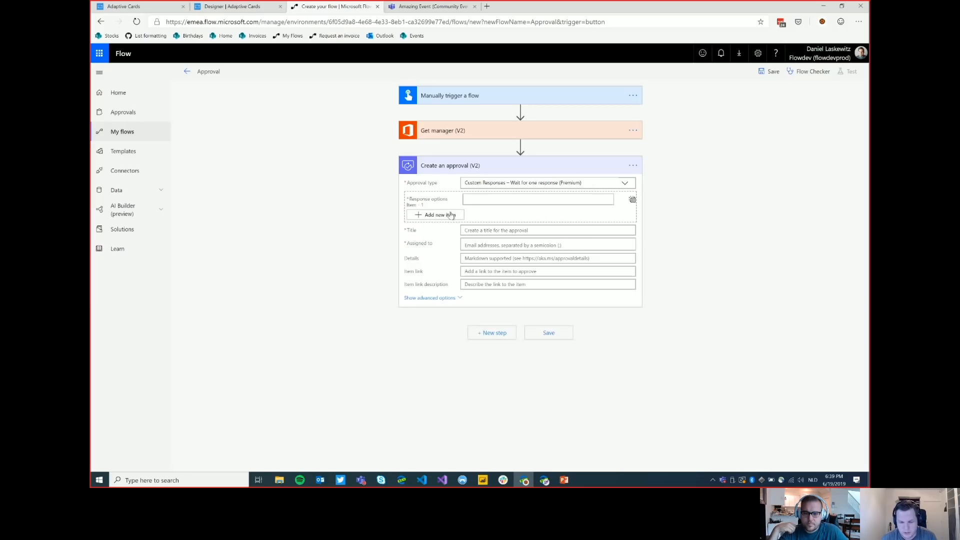
pyautogui.click(583, 183)
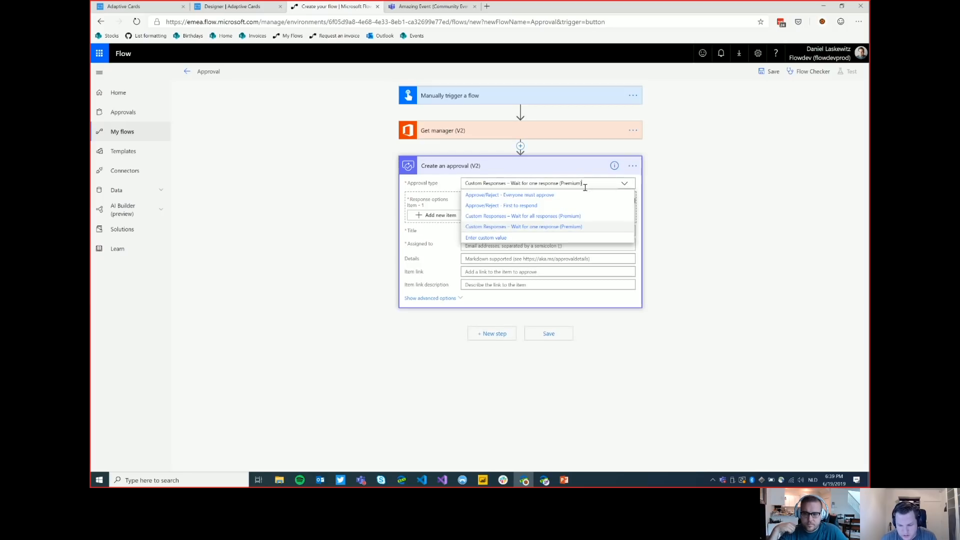
pyautogui.click(512, 206)
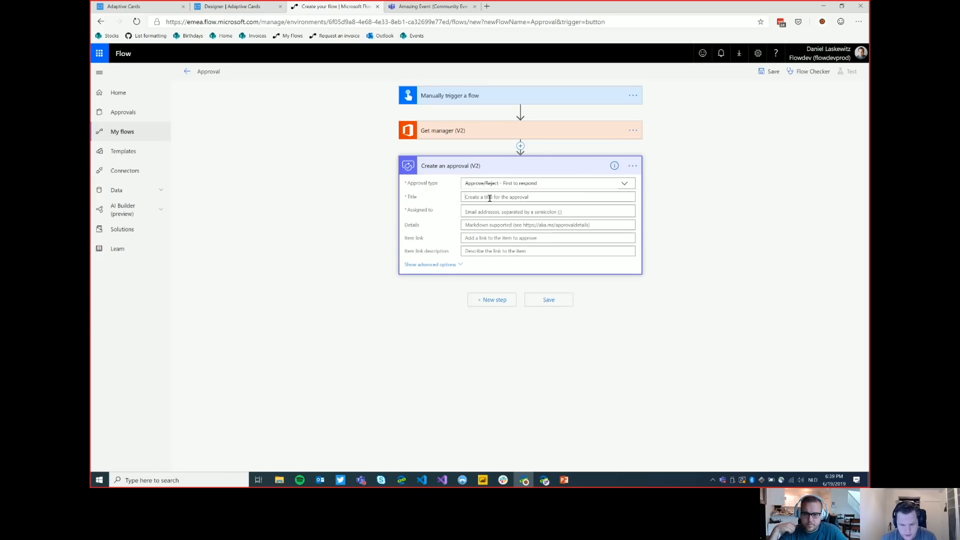
# Title the approval "Really cool Teams approval with" followed by the co-presenter's first name.
pyautogui.click(489, 198)
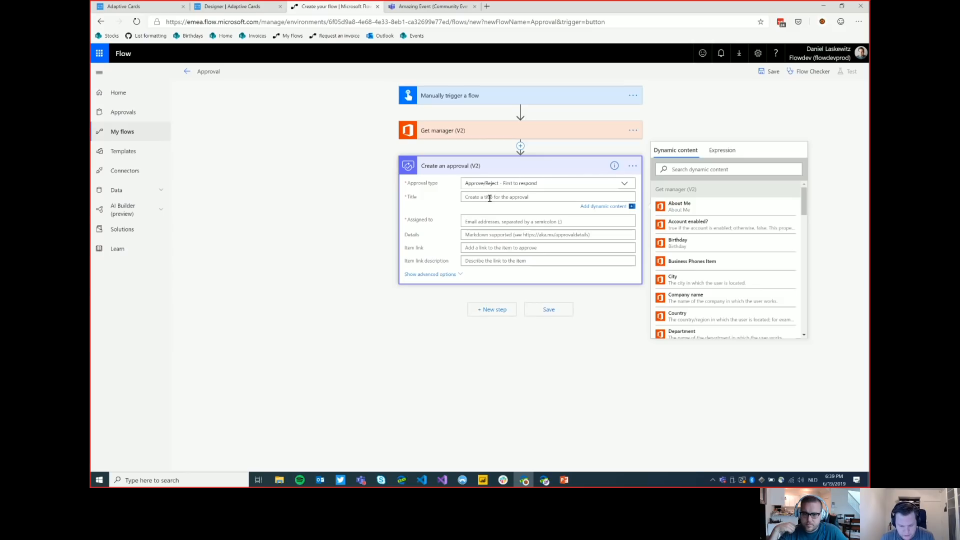
pyautogui.write('Really cool d')
pyautogui.write('eams approval with Jon')
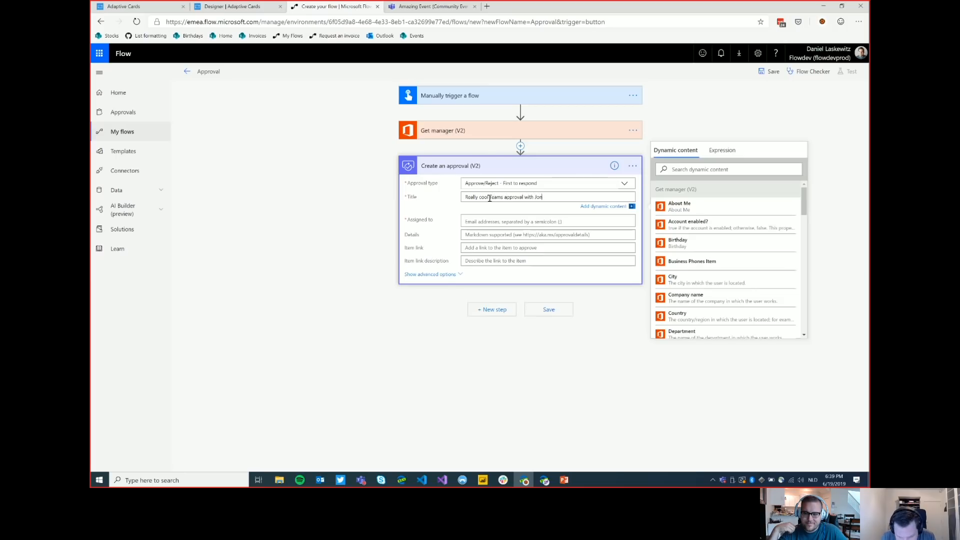
# Assign the approval to the manager's Mail value and enter the details "This approval is really cool!".
pyautogui.click(467, 224)
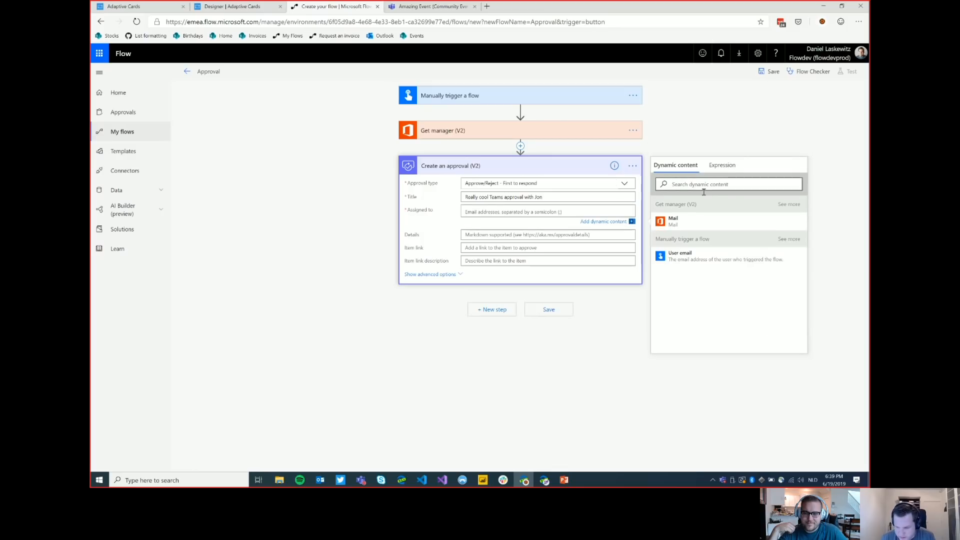
pyautogui.click(698, 222)
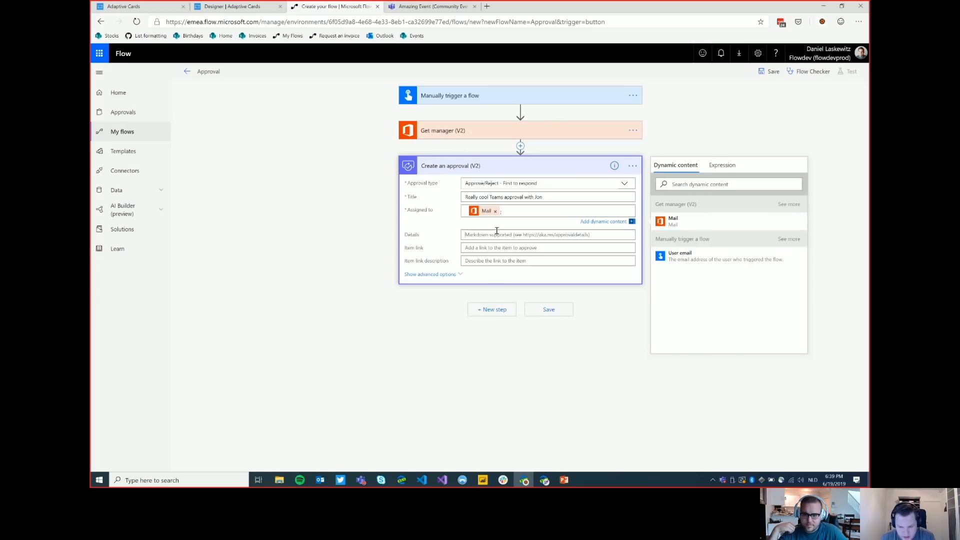
pyautogui.click(498, 234)
pyautogui.write('This approval is really cool!')
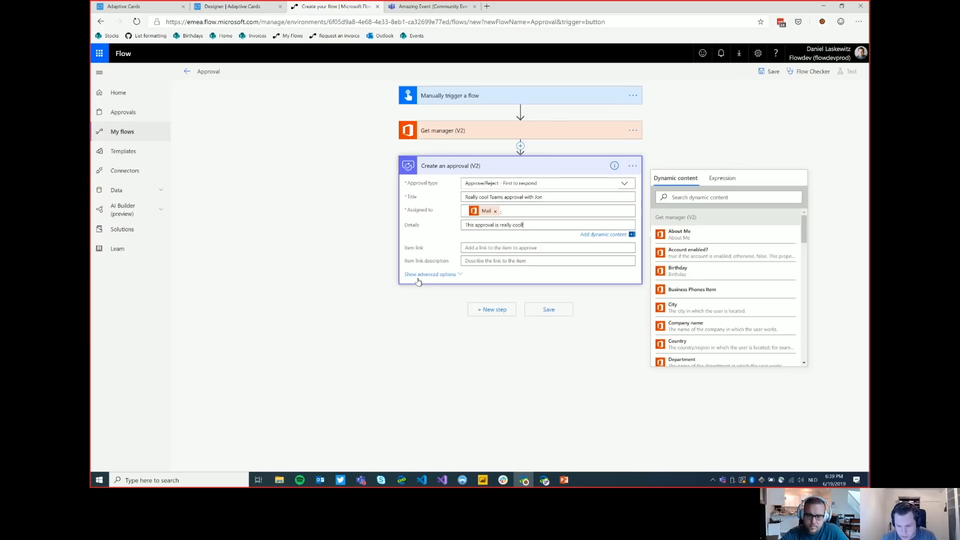
# In the approval's advanced options, set the requestor to the trigger's User email and Enable notifications to No.
pyautogui.click(434, 275)
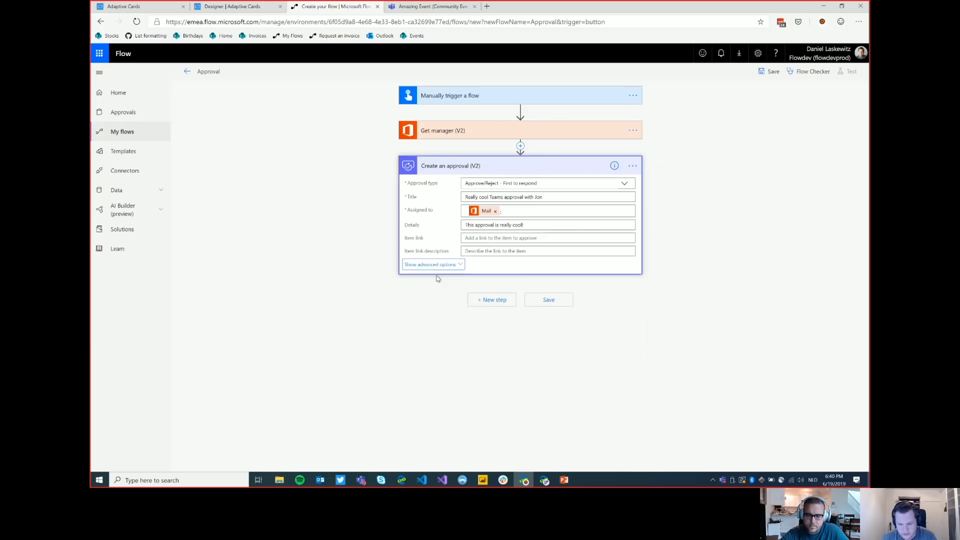
pyautogui.click(499, 266)
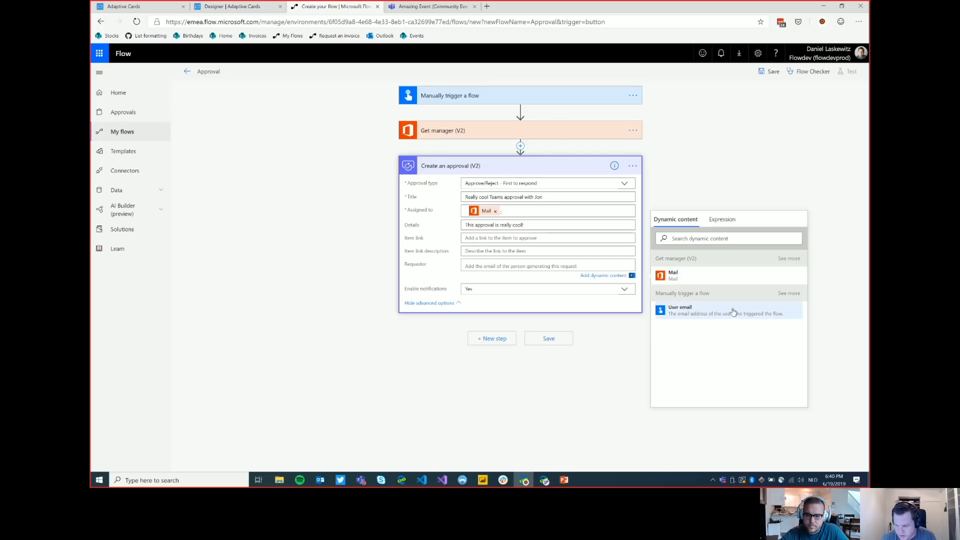
pyautogui.click(690, 310)
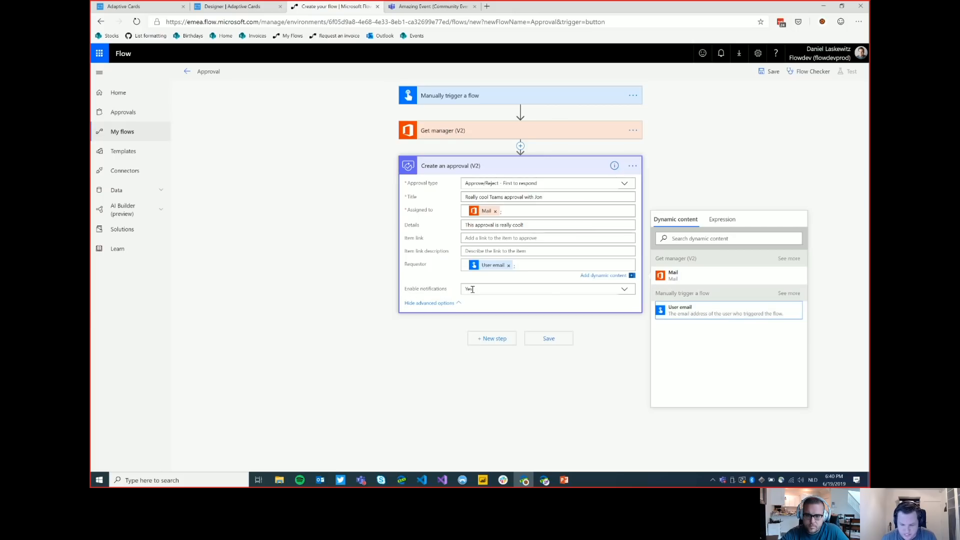
pyautogui.click(625, 289)
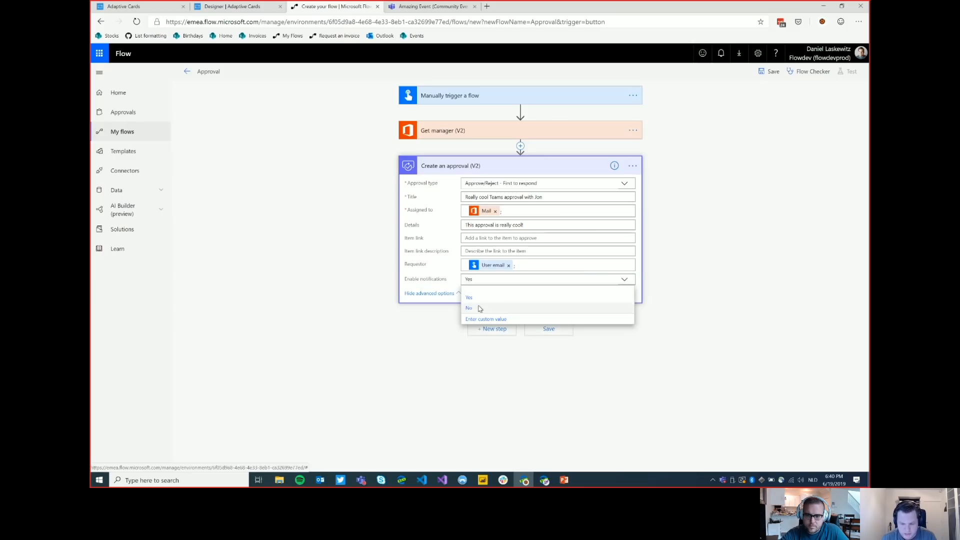
pyautogui.click(469, 308)
pyautogui.click(712, 243)
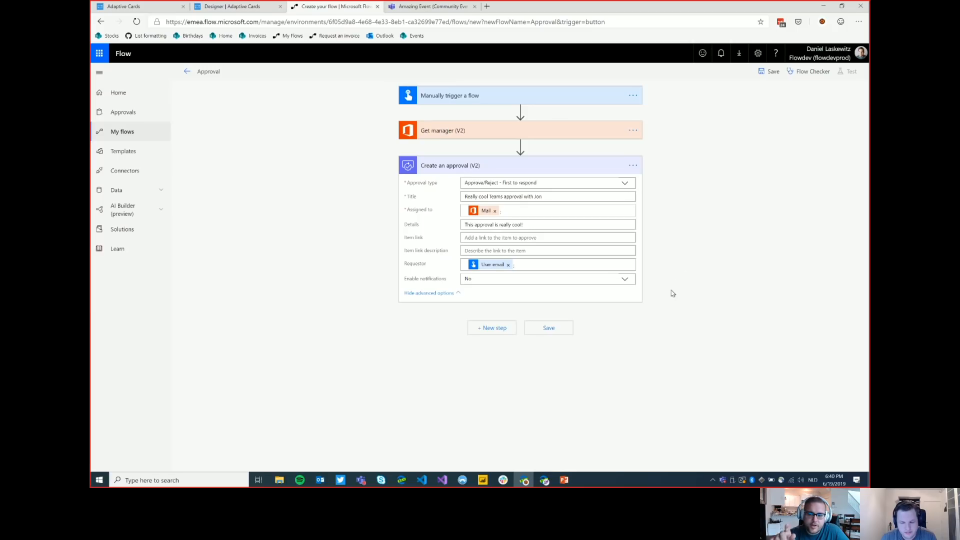
# Add the Microsoft Teams action "Post your own adaptive card as the Flow bot to a user (preview)" after the approval.
pyautogui.click(482, 329)
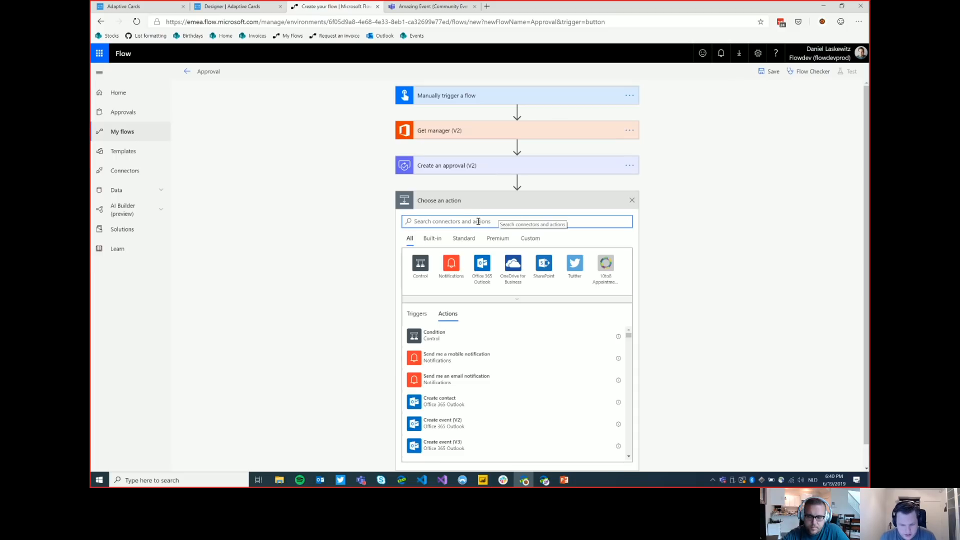
pyautogui.write('team')
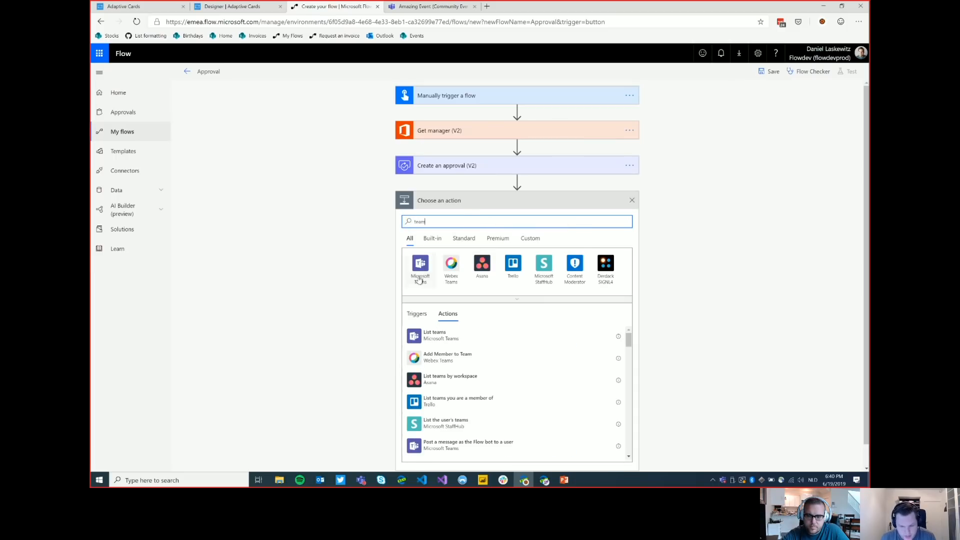
pyautogui.click(419, 279)
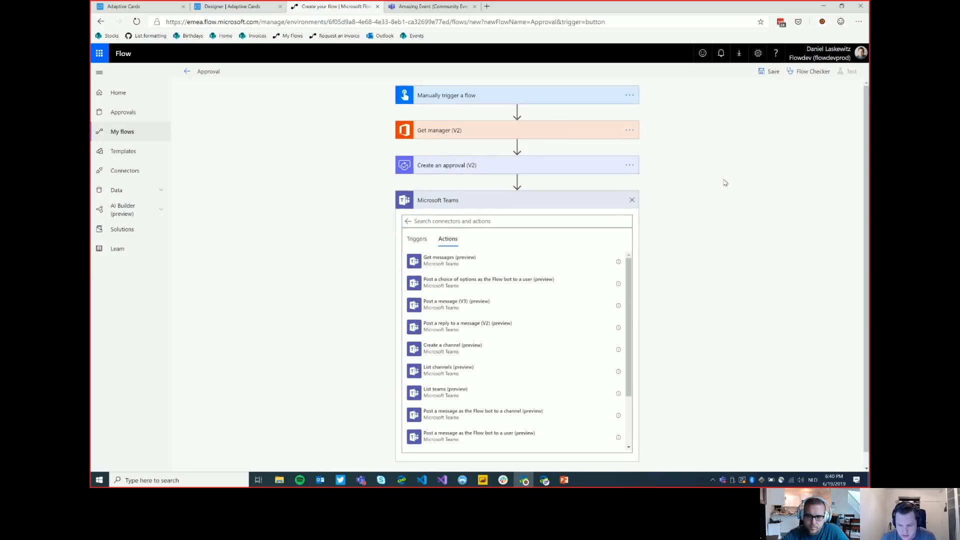
pyautogui.scroll(-1, 725, 183)
pyautogui.scroll(-2, 505, 340)
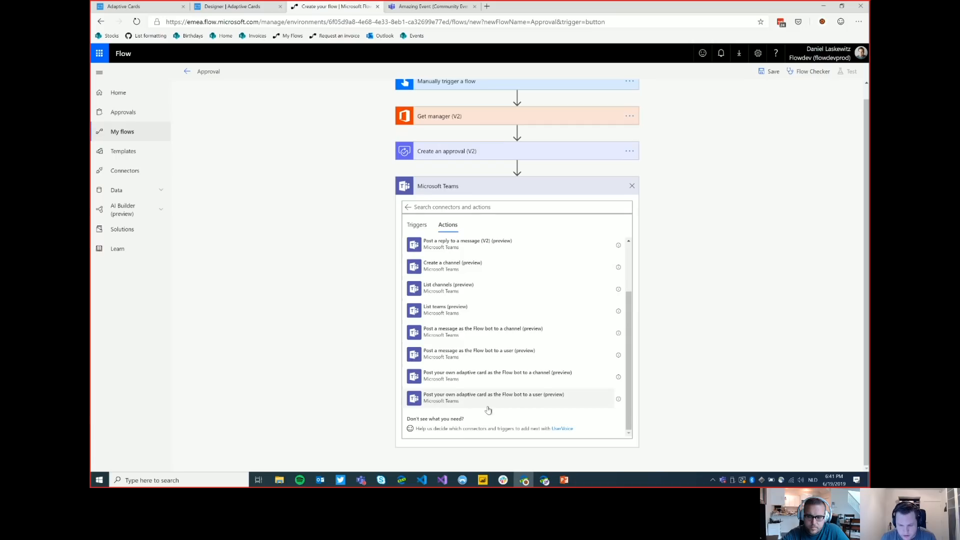
pyautogui.click(533, 405)
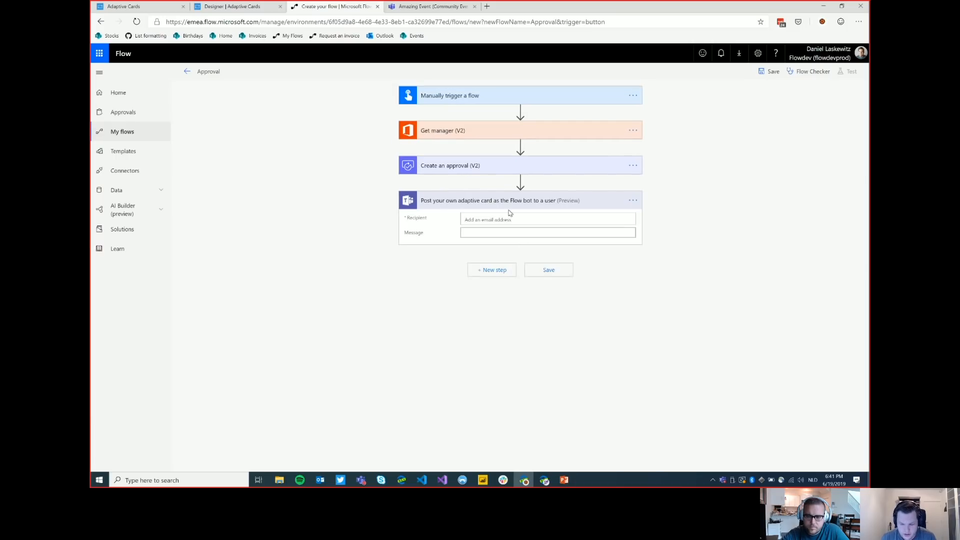
# Set the recipient of the Teams adaptive card action to the Mail value from Get manager (V2).
pyautogui.click(498, 219)
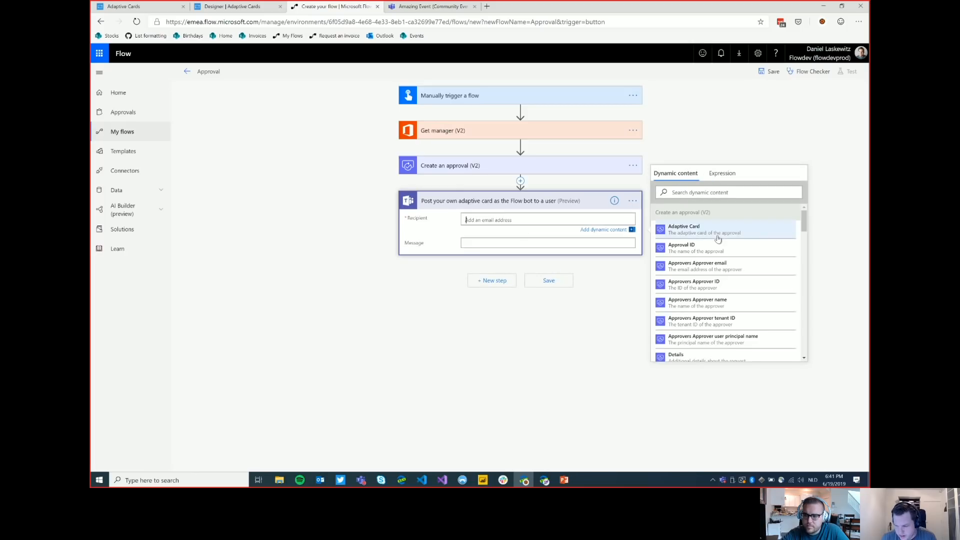
pyautogui.scroll(-5, 718, 239)
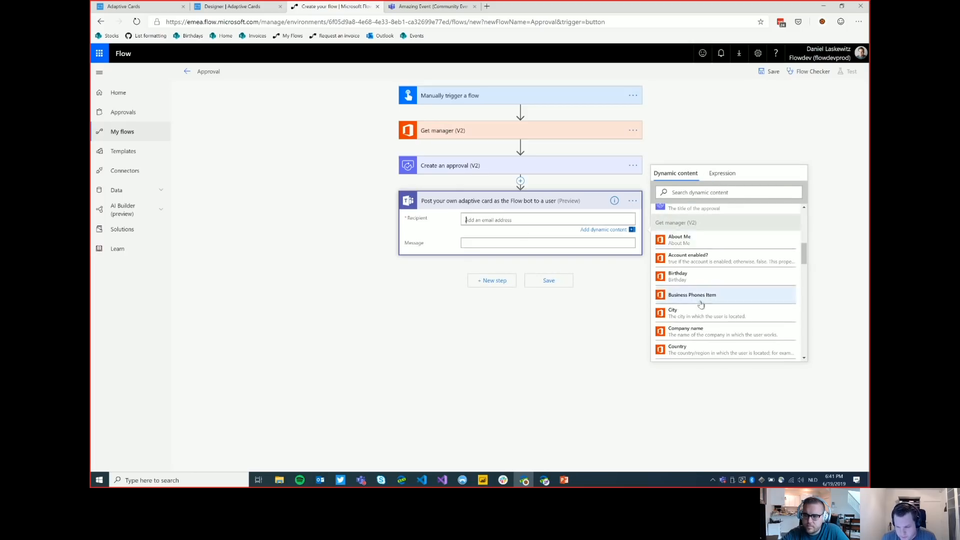
pyautogui.scroll(-3, 700, 306)
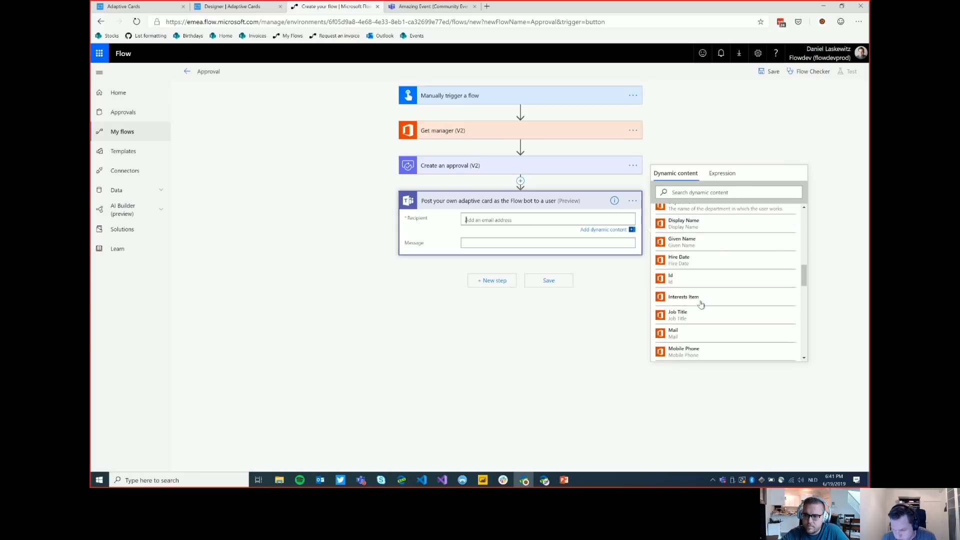
pyautogui.click(687, 335)
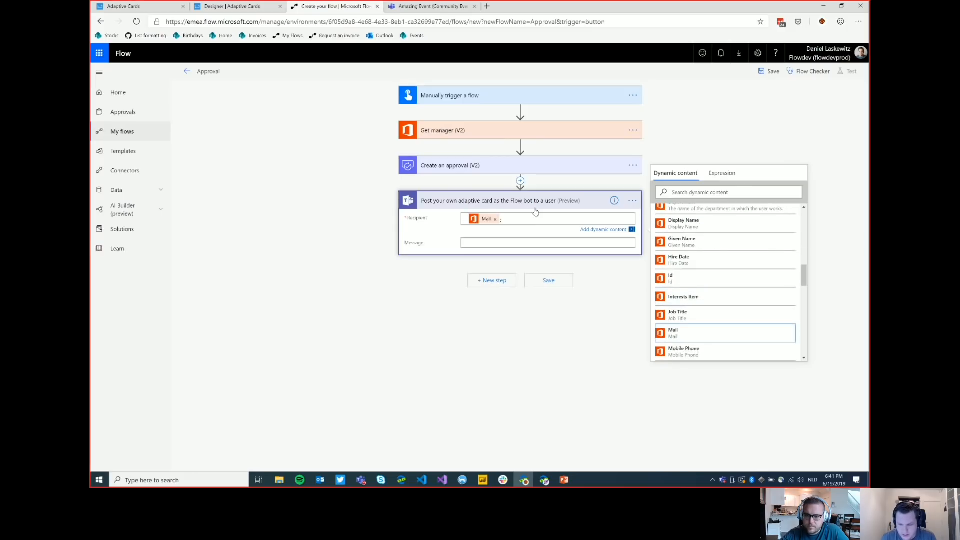
pyautogui.click(721, 115)
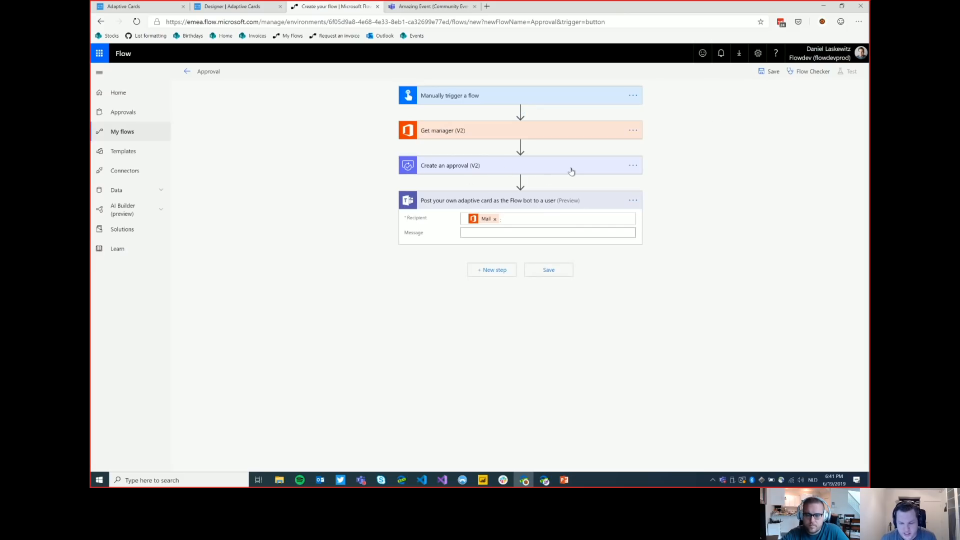
# Set the message of the Teams action to the Adaptive Card output of Create an approval (V2).
pyautogui.click(521, 219)
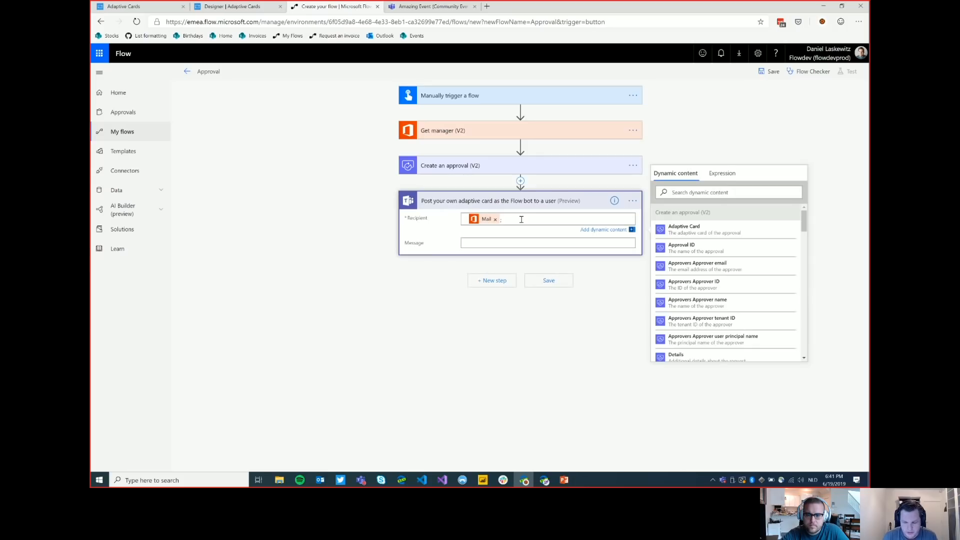
pyautogui.click(467, 242)
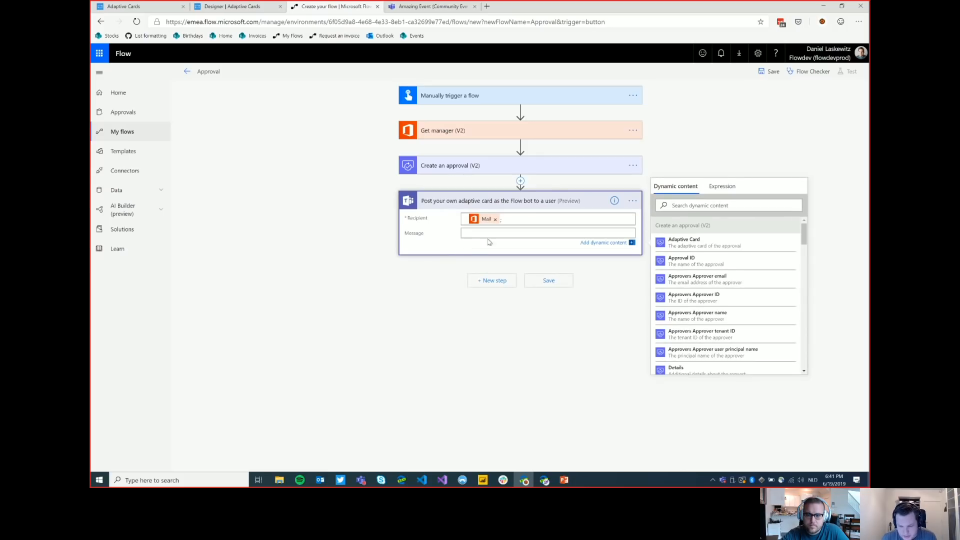
pyautogui.click(709, 244)
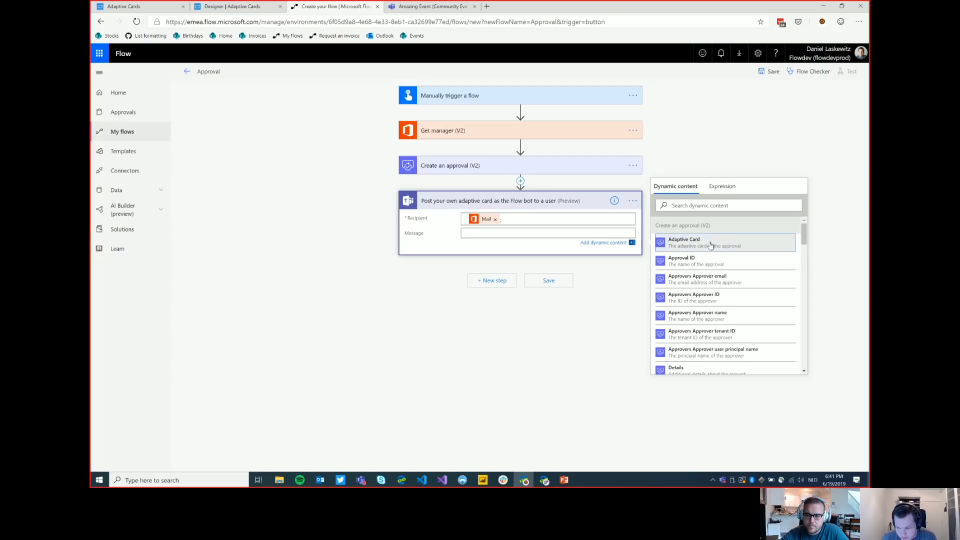
# Insert Start and wait for an approval (V2) before the Teams action, with approval type Approve/Reject - First to respond.
pyautogui.click(521, 183)
pyautogui.click(500, 192)
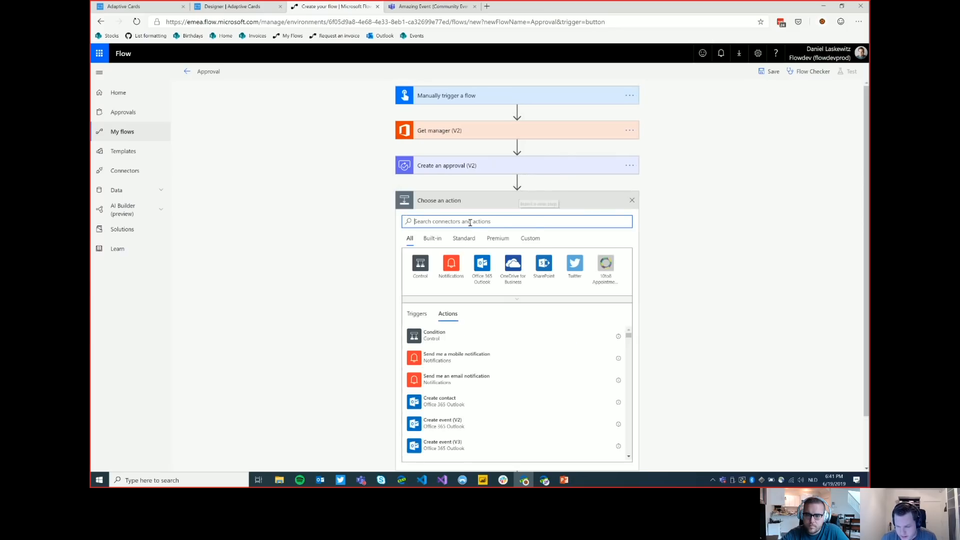
pyautogui.write('approvals')
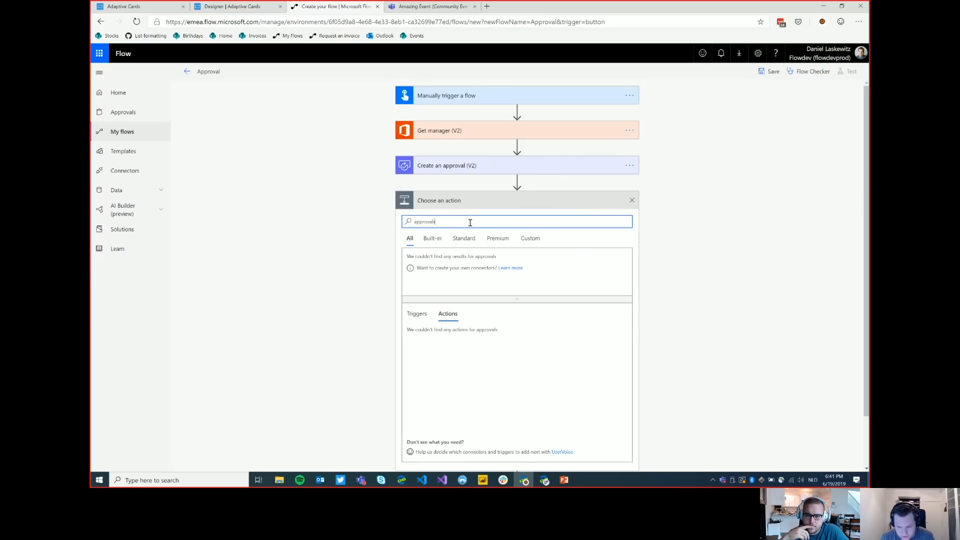
pyautogui.click(420, 261)
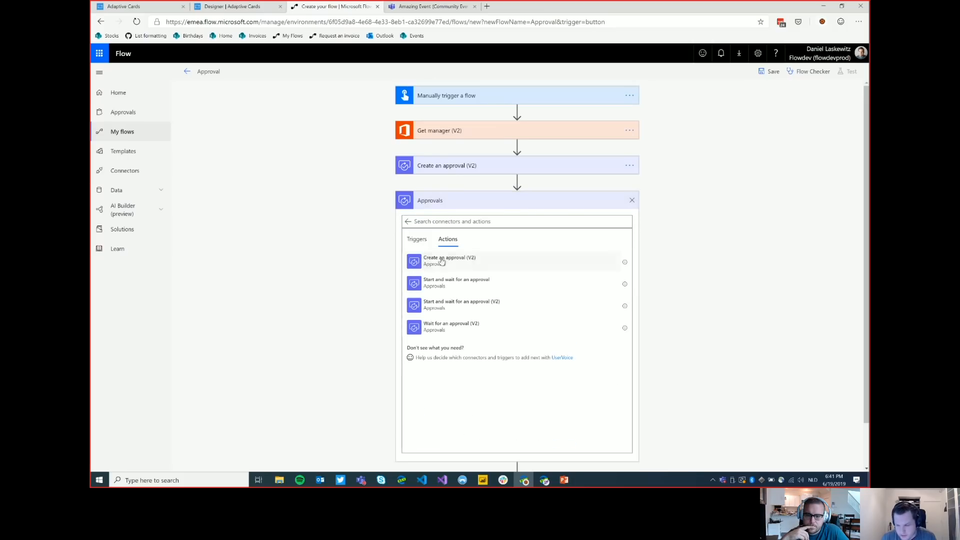
pyautogui.click(462, 306)
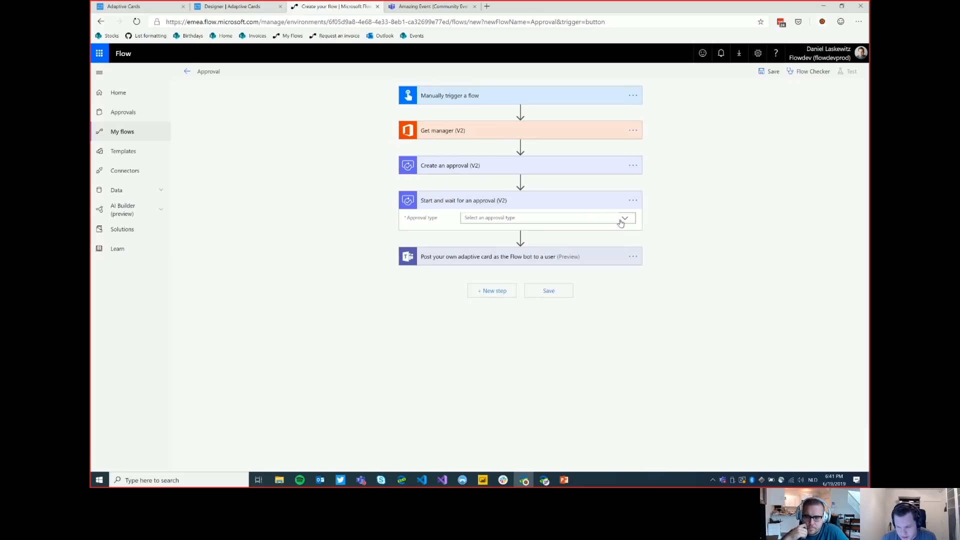
pyautogui.click(620, 220)
pyautogui.click(510, 240)
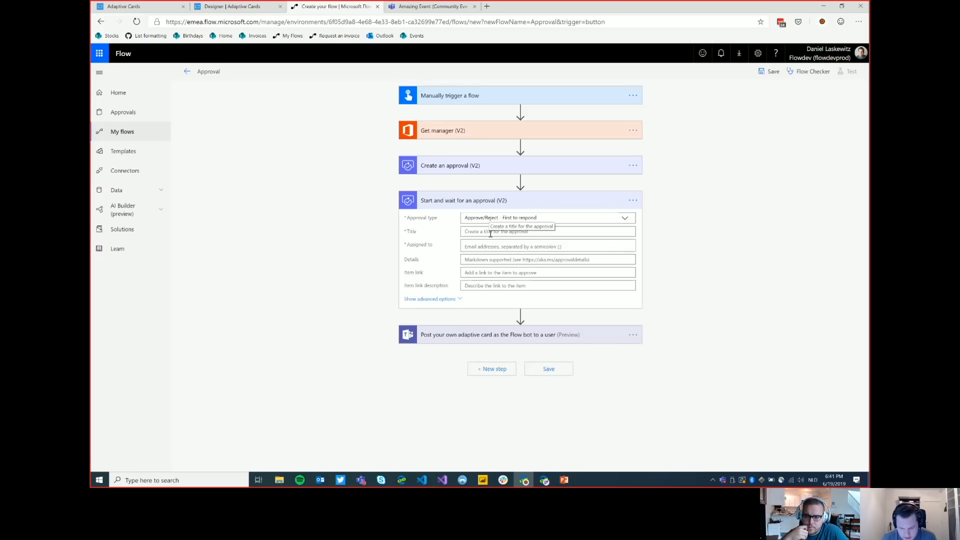
# Compare the dynamic content that Start and wait for an approval (V2) and Create an approval (V2) offer for the Teams message.
pyautogui.click(510, 334)
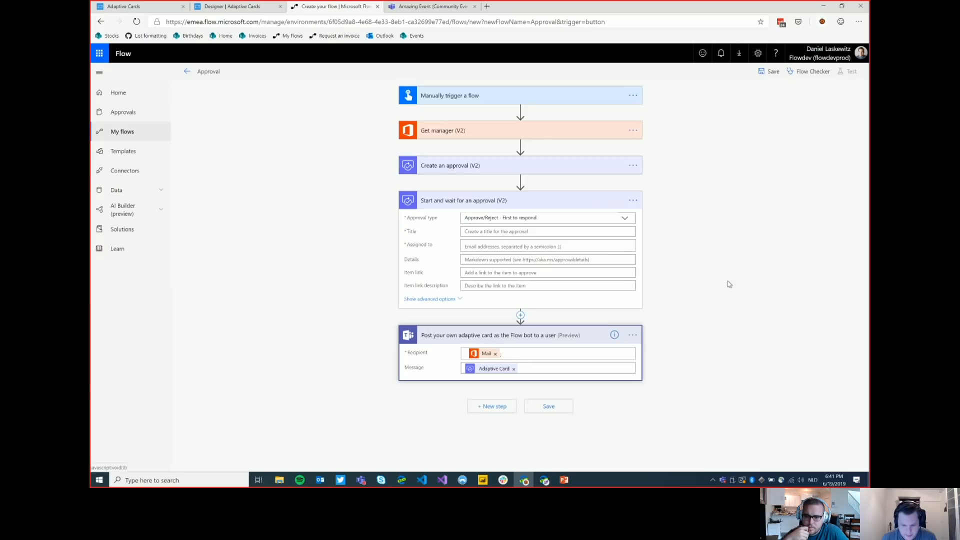
pyautogui.click(560, 369)
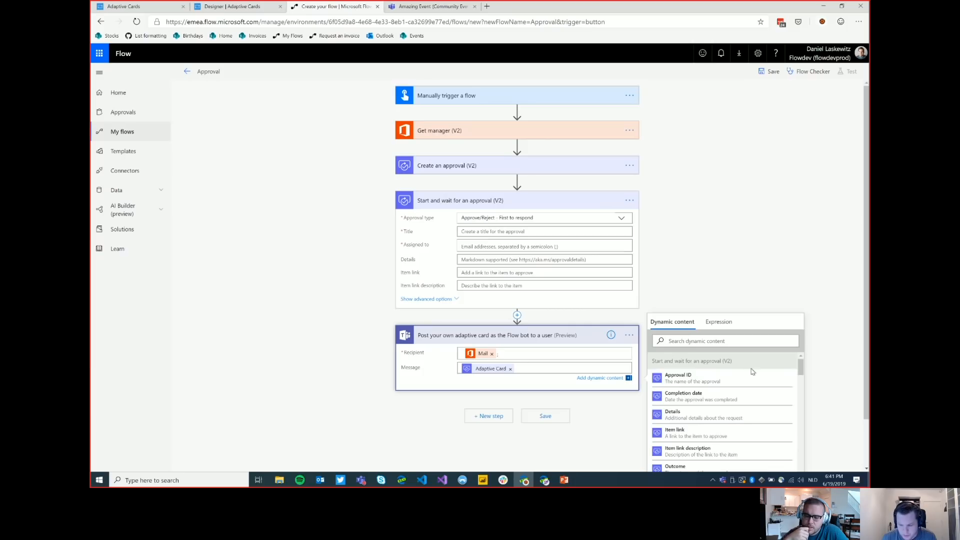
pyautogui.scroll(-5, 752, 371)
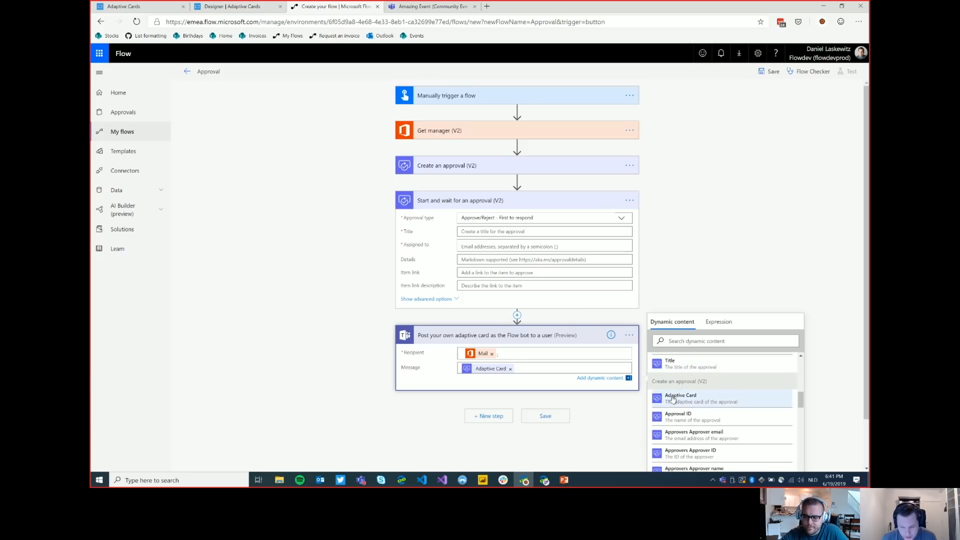
# Delete the Start and wait for an approval (V2) action from the flow.
pyautogui.click(630, 200)
pyautogui.click(664, 263)
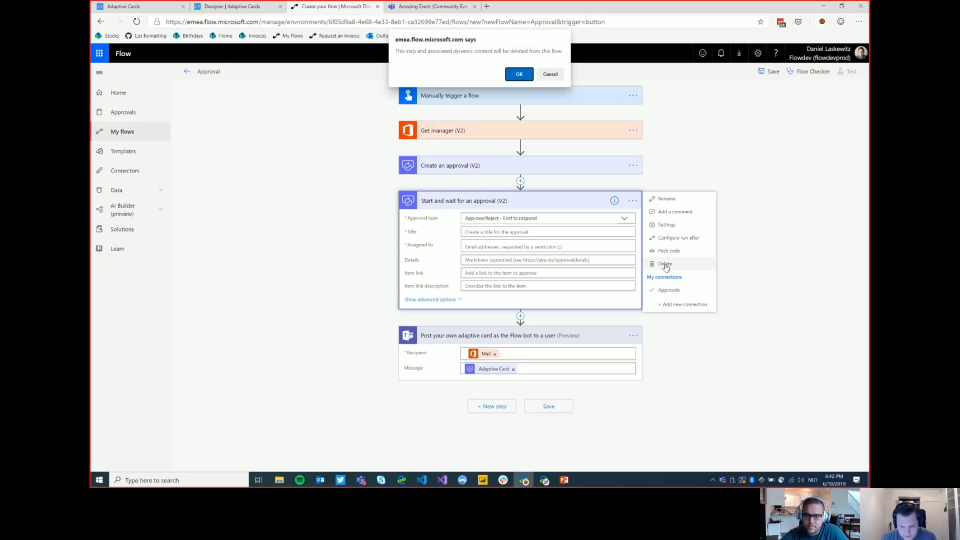
pyautogui.click(519, 74)
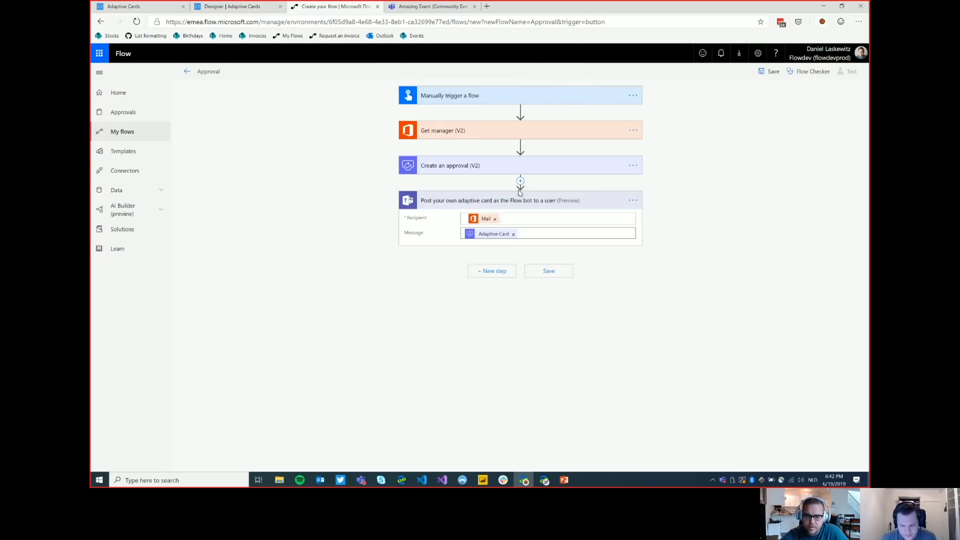
# Add a Condition after the Teams adaptive card action.
pyautogui.click(491, 275)
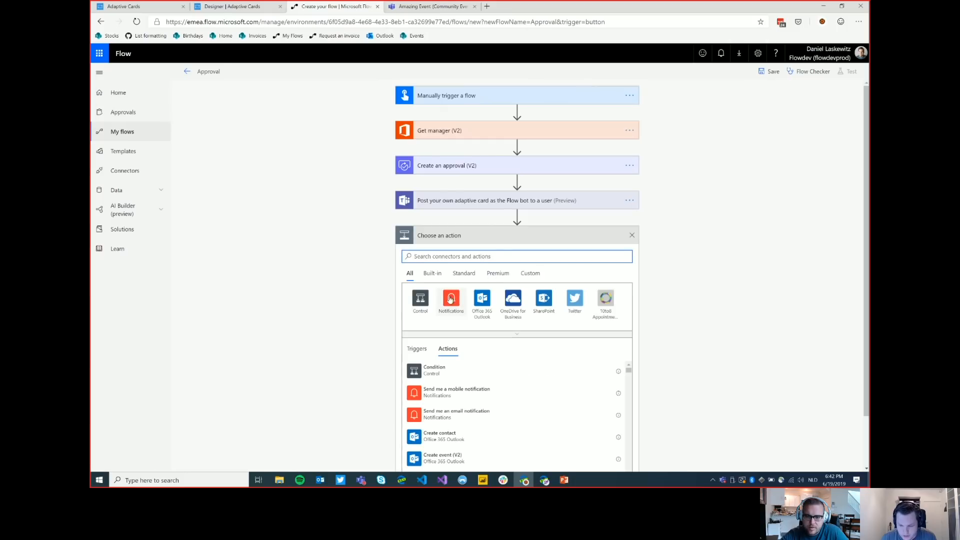
pyautogui.click(433, 371)
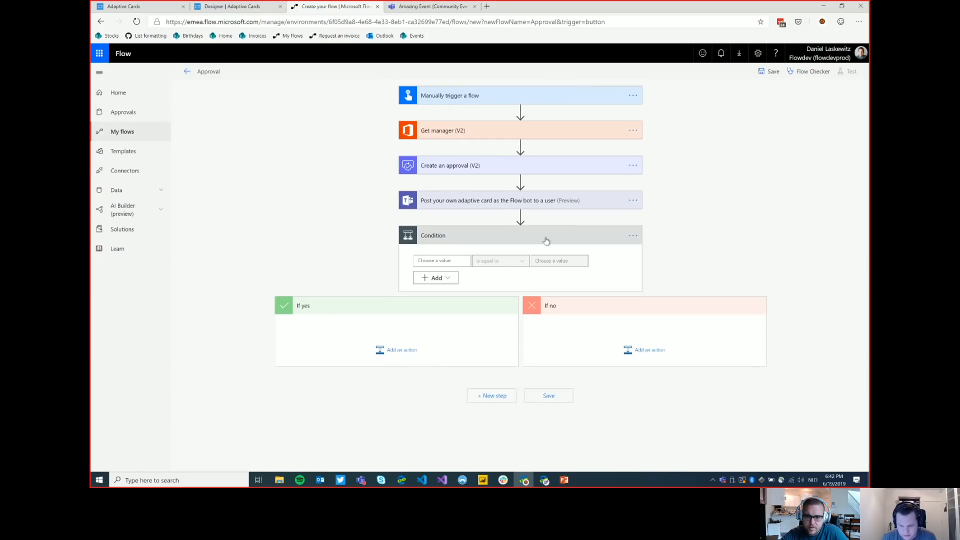
# Insert Wait for an approval (V2) between the Teams action and the Condition, using the Approval ID from Create an approval (V2).
pyautogui.click(519, 226)
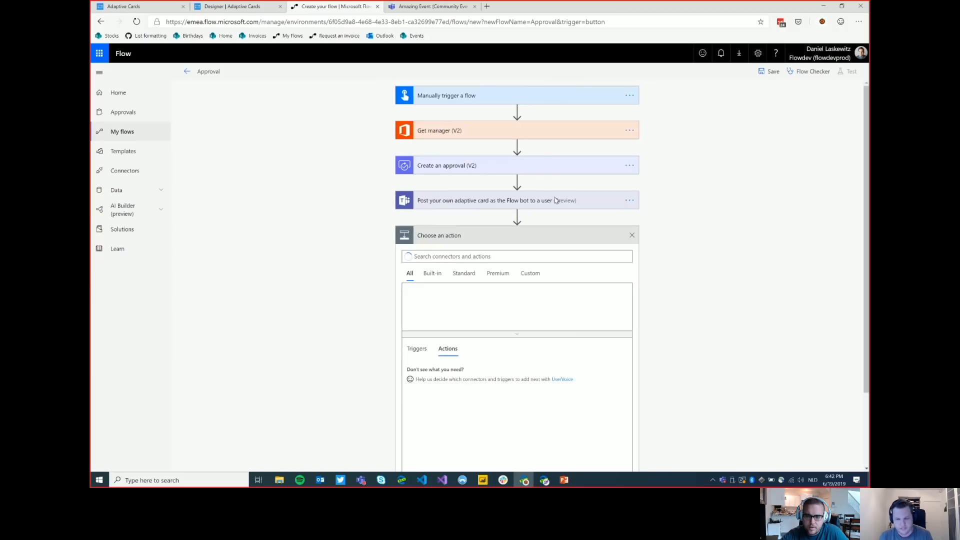
pyautogui.write('approval')
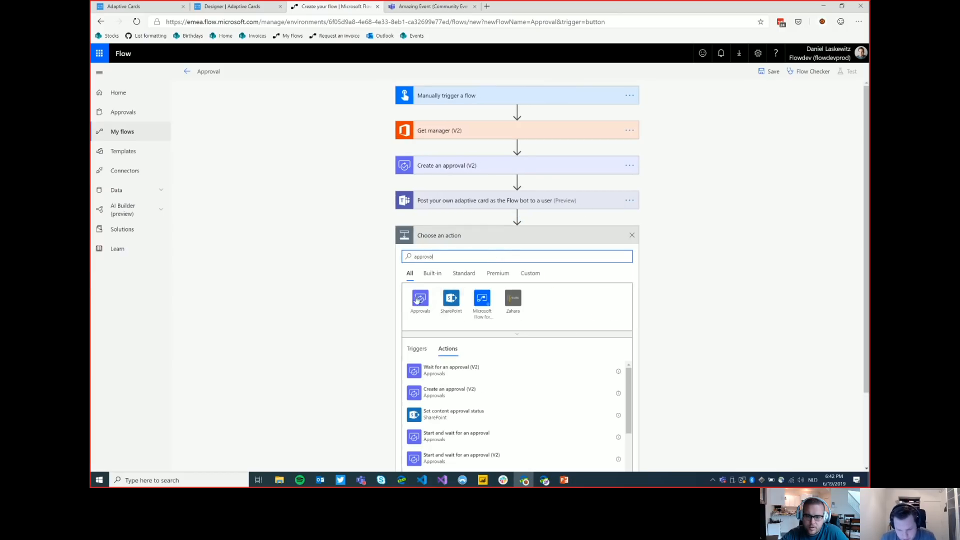
pyautogui.click(436, 374)
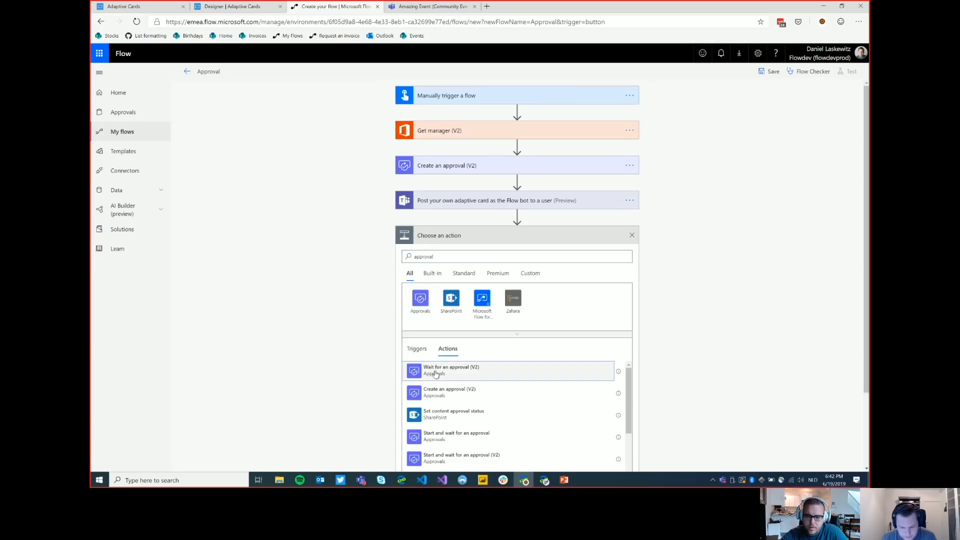
pyautogui.click(469, 253)
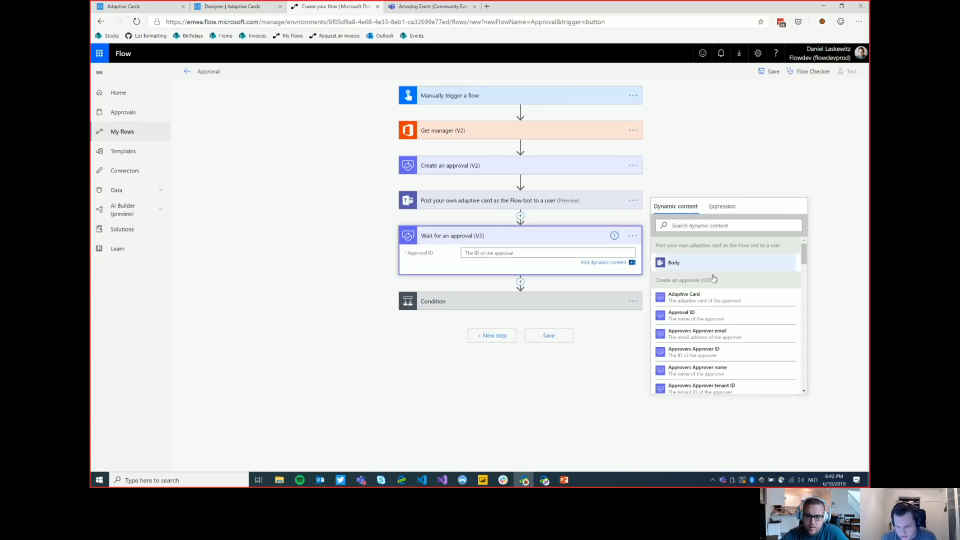
pyautogui.click(704, 318)
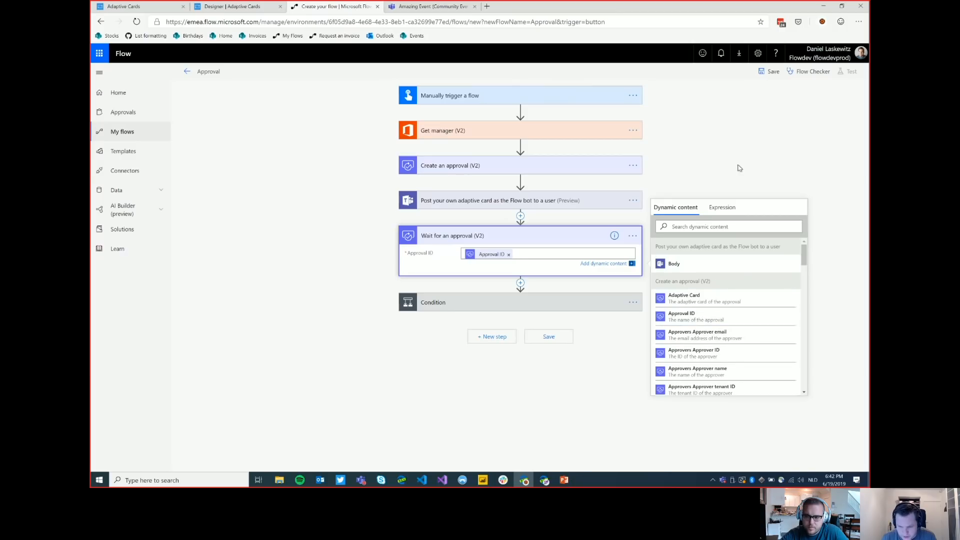
# Set the Condition to check whether the Outcome from Wait for an approval (V2) is equal to "Approve".
pyautogui.click(480, 293)
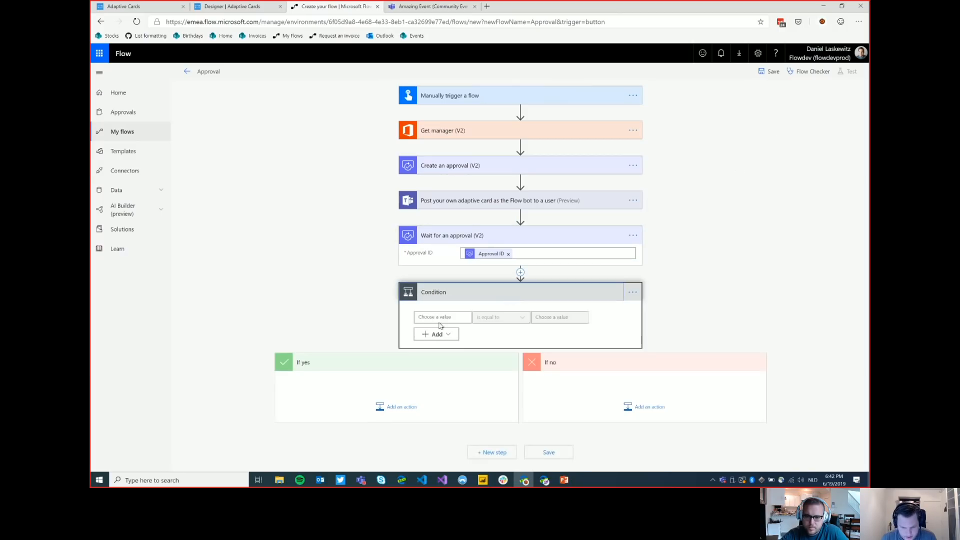
pyautogui.click(441, 318)
pyautogui.scroll(-1, 592, 357)
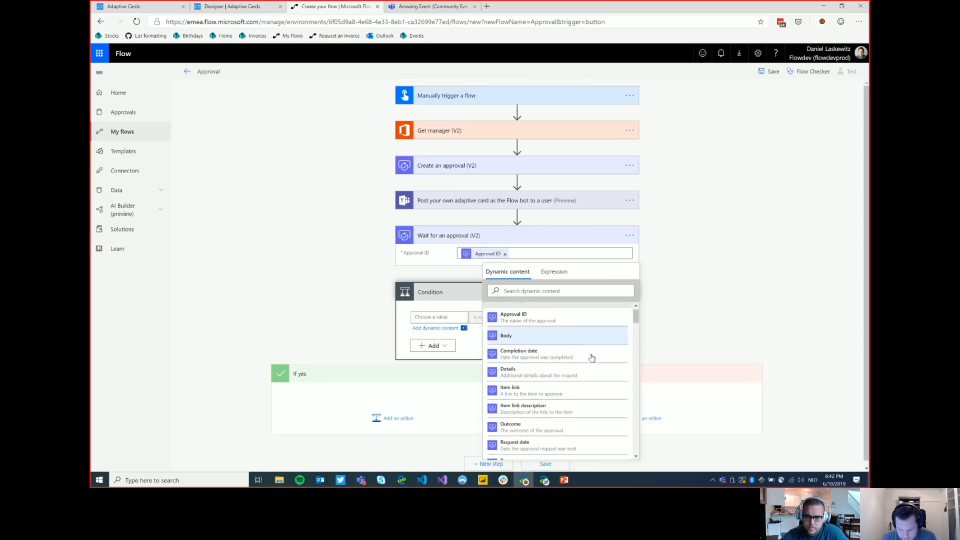
pyautogui.click(544, 398)
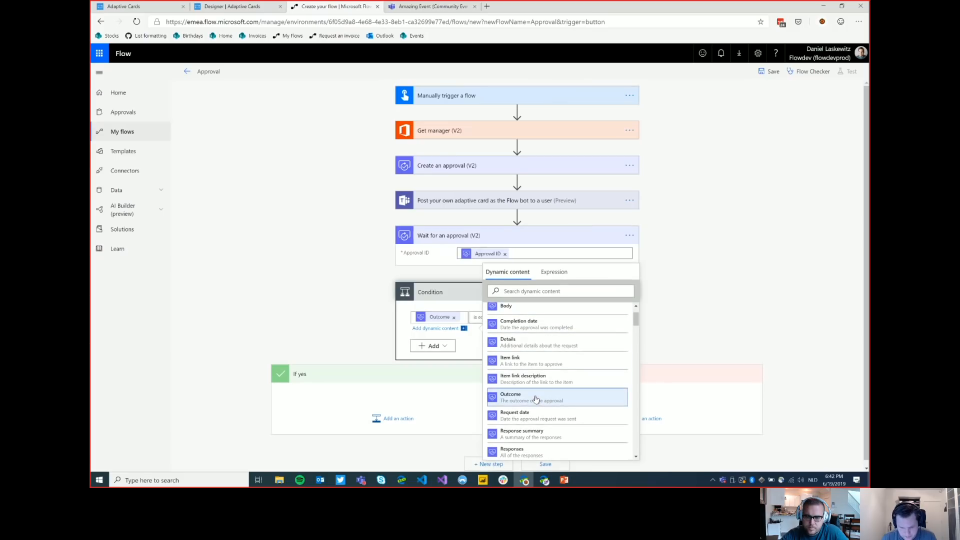
pyautogui.click(709, 279)
pyautogui.click(556, 316)
pyautogui.write('Approva')
pyautogui.press('BackSpace')
pyautogui.write('e')
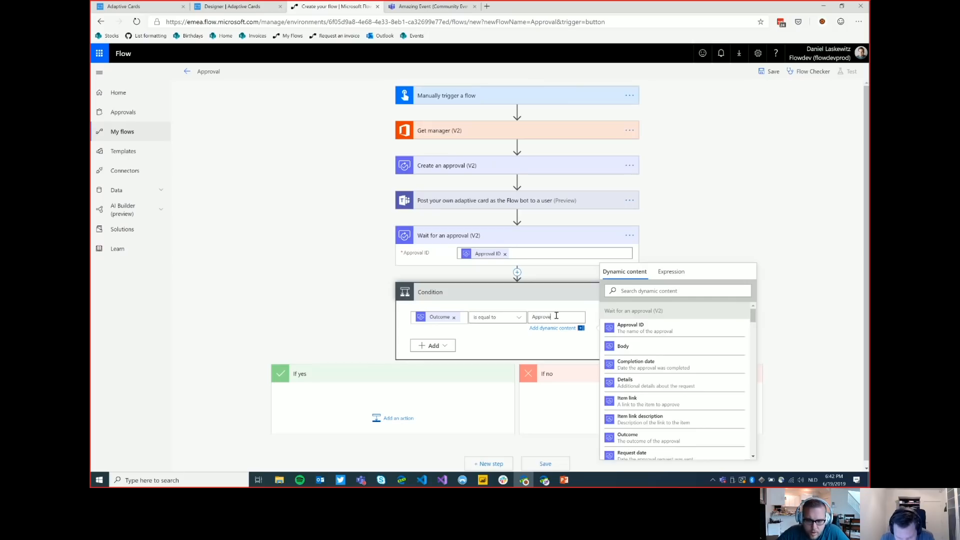
pyautogui.click(743, 196)
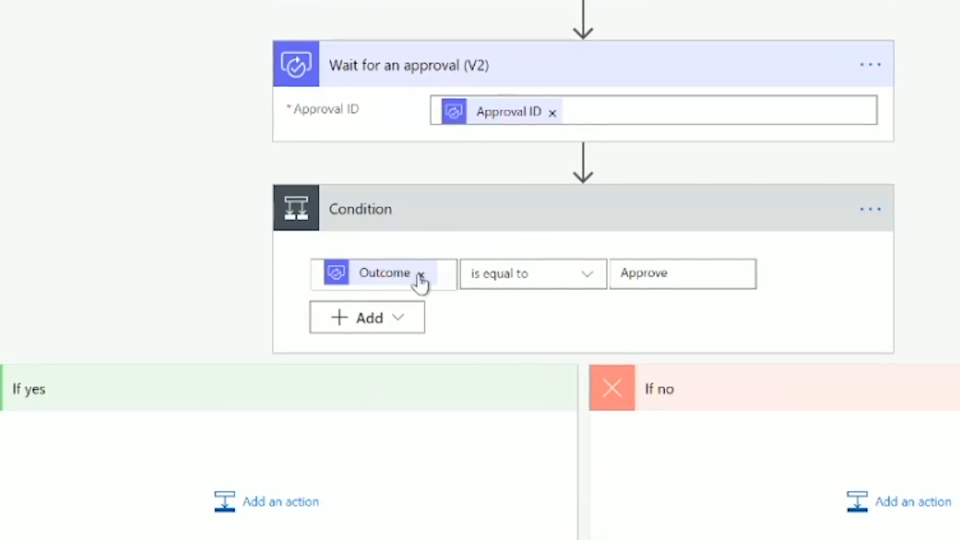
# Examine the Wait for an approval (V2) outputs, including the responses, that are available for the condition's comparison value.
pyautogui.click(684, 270)
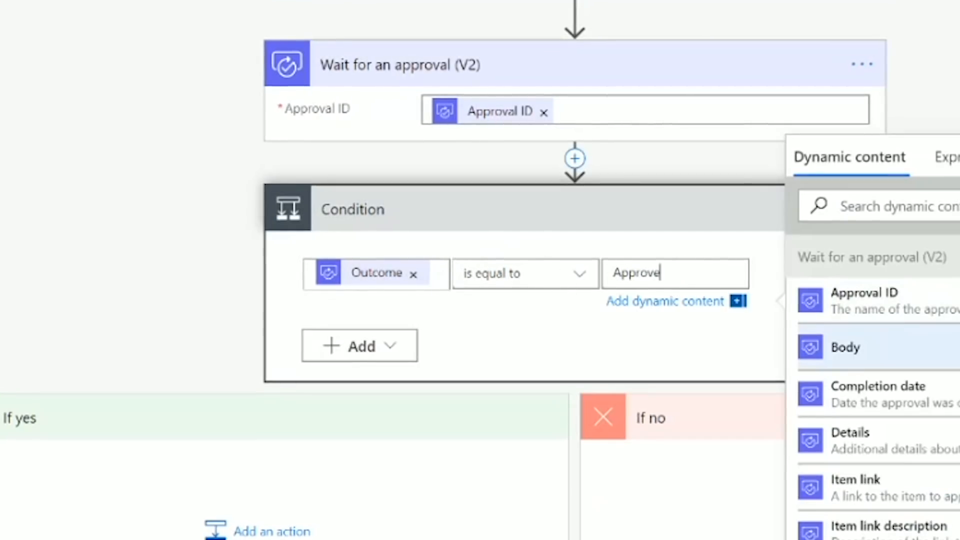
pyautogui.scroll(-10, 875, 380)
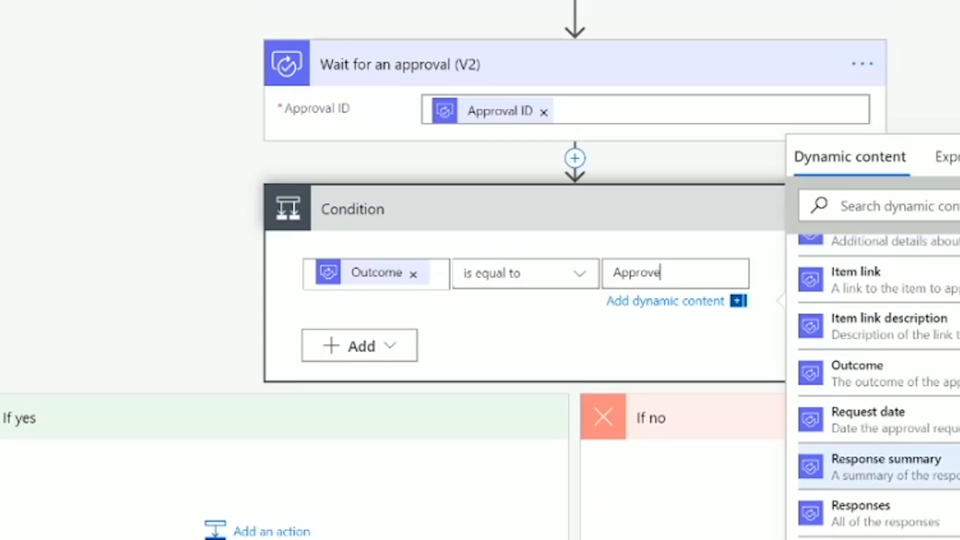
pyautogui.scroll(3, 880, 400)
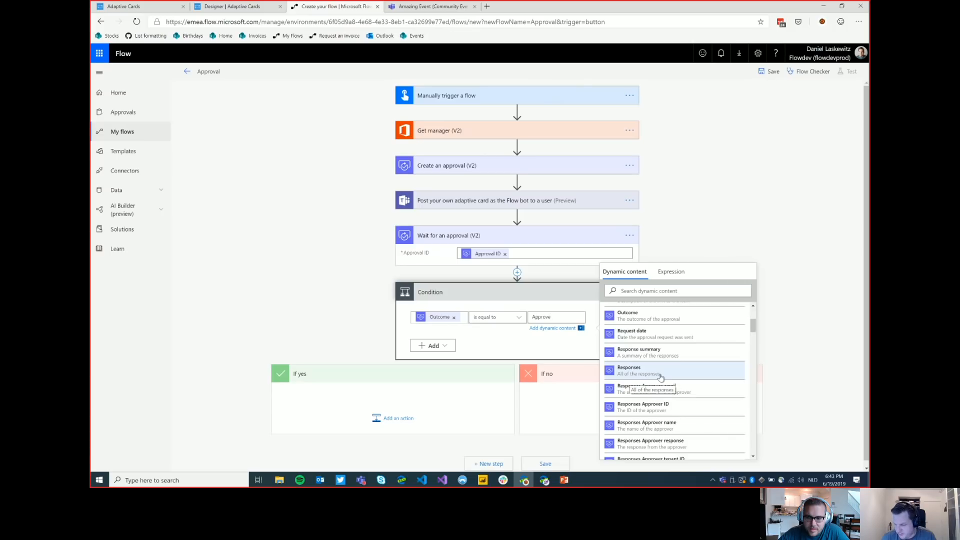
pyautogui.click(783, 304)
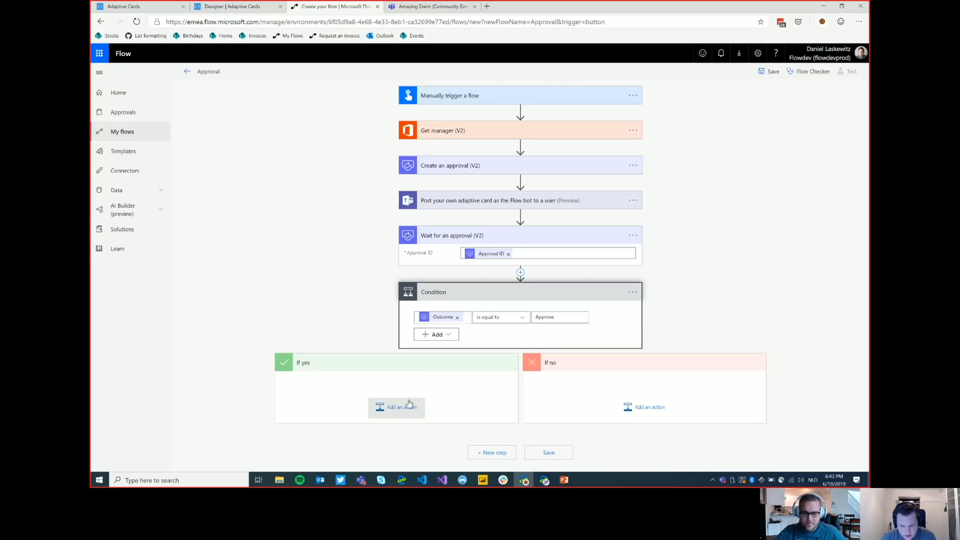
# Add an Office 365 Outlook Send an email action to the condition's If yes branch.
pyautogui.click(396, 408)
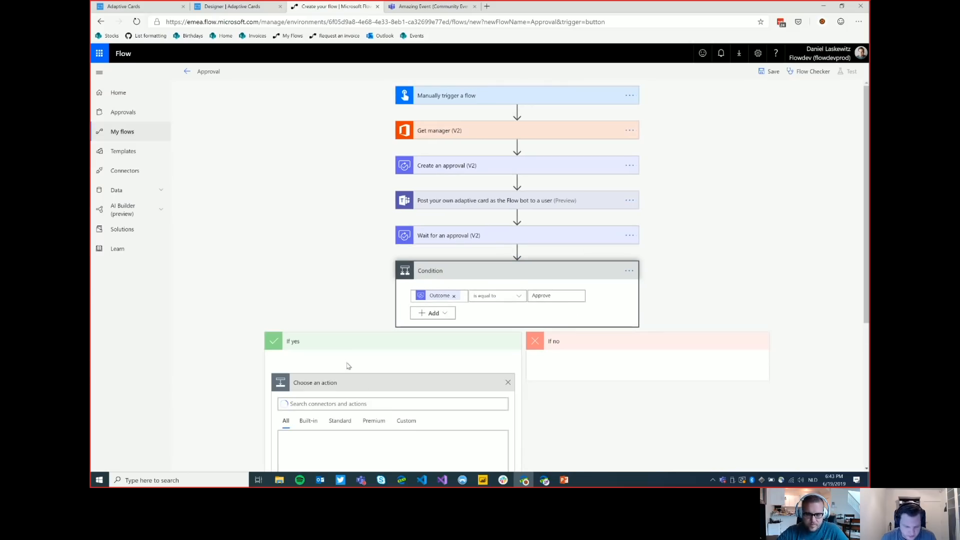
pyautogui.write('outlook')
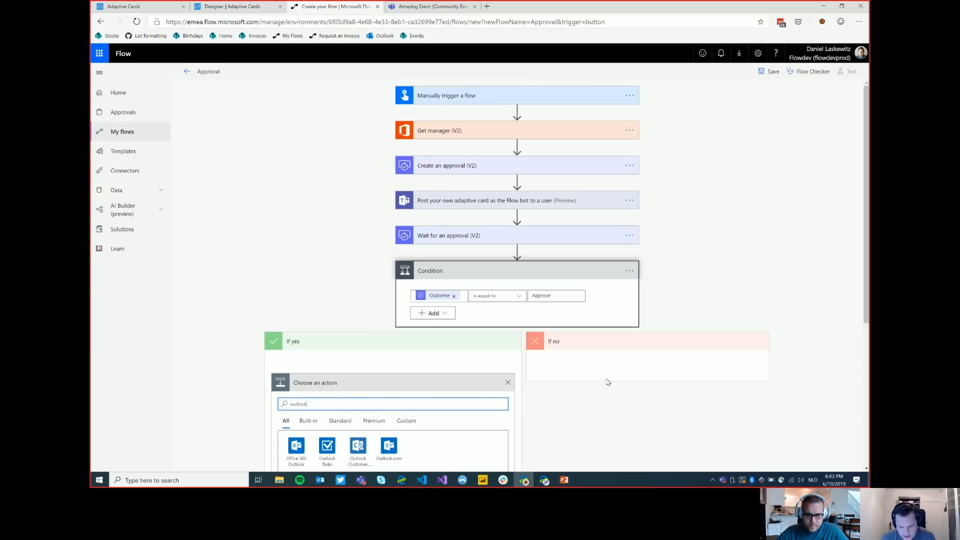
pyautogui.scroll(-2, 608, 382)
pyautogui.click(295, 369)
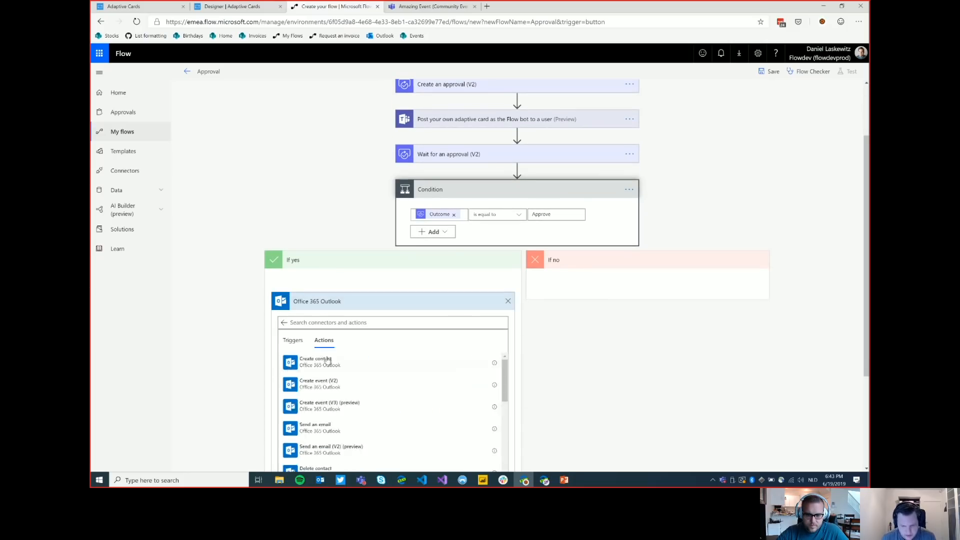
pyautogui.click(322, 428)
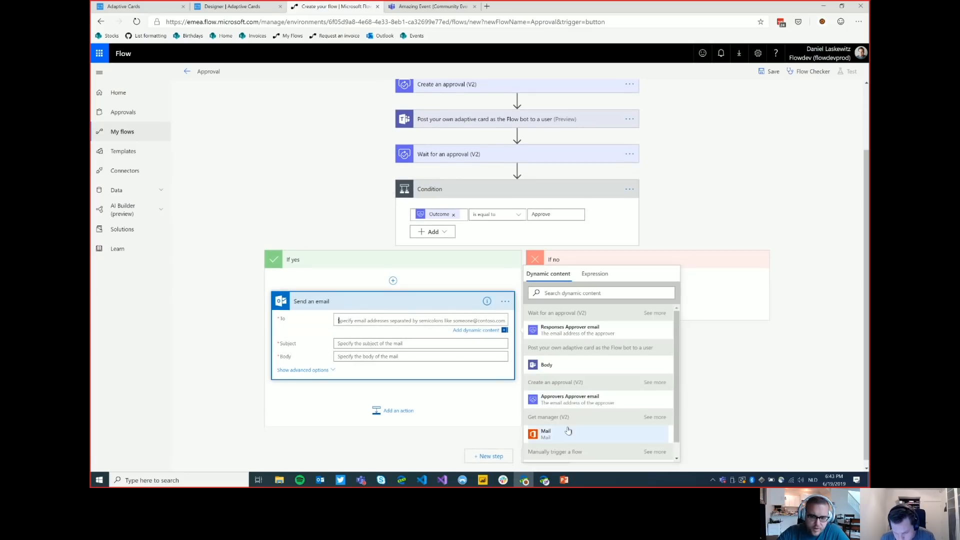
# Address the If yes email to the trigger's User email and set both its subject and body to "Approved".
pyautogui.scroll(-1, 562, 432)
pyautogui.click(555, 459)
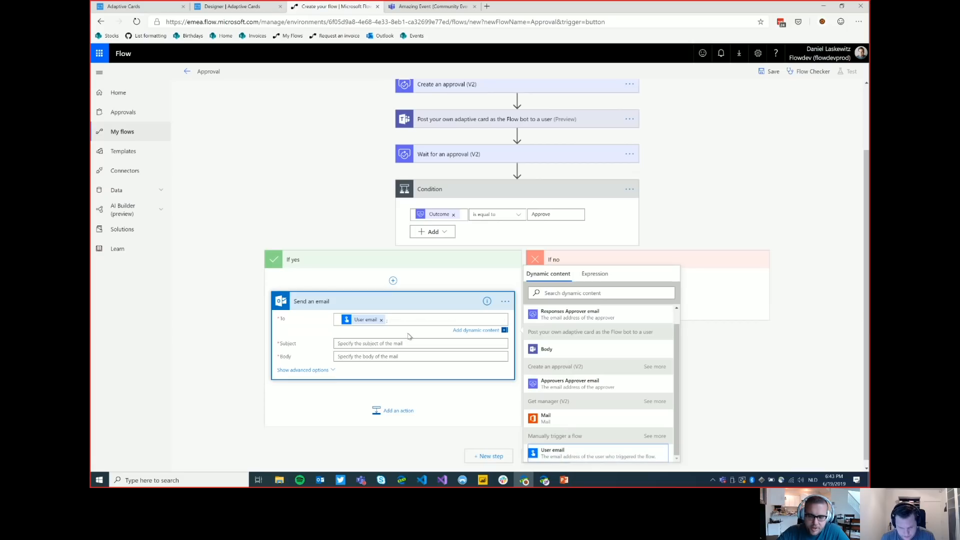
pyautogui.click(357, 343)
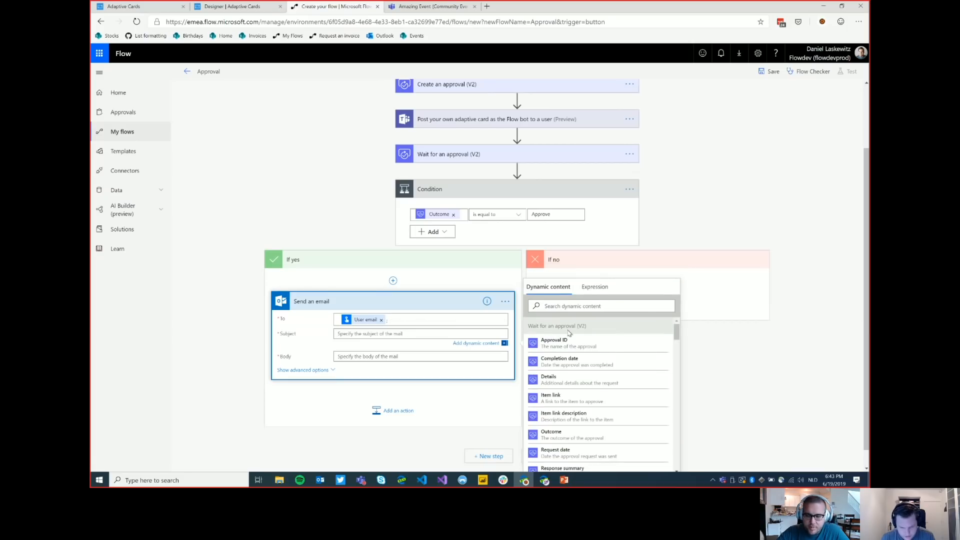
pyautogui.write('Ap')
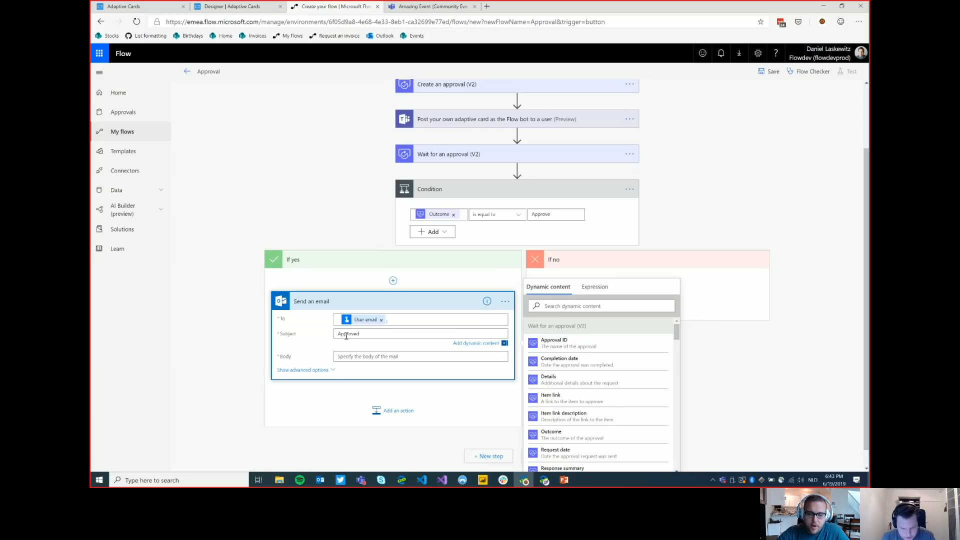
pyautogui.write('proved')
pyautogui.doubleClick(353, 333)
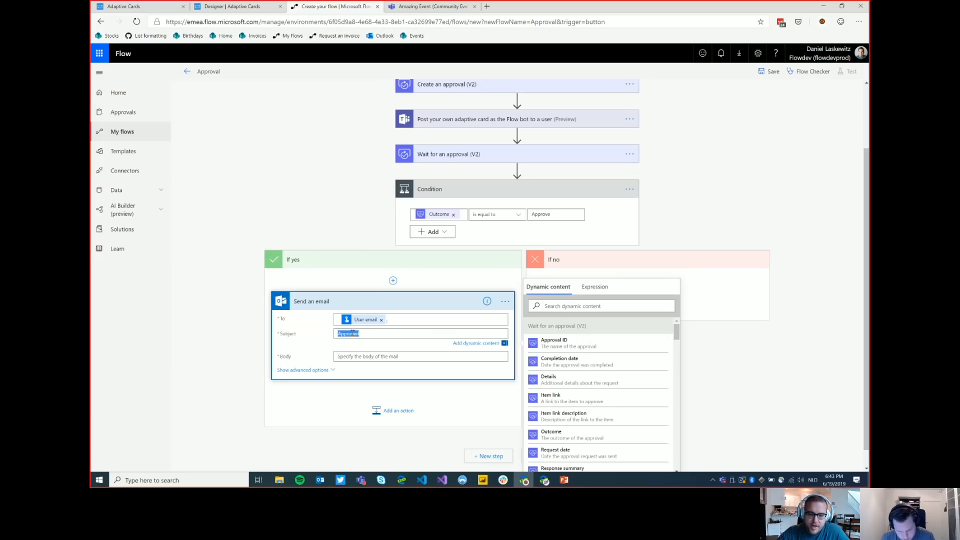
pyautogui.hotkey('ctrl', 'c')
pyautogui.click(353, 359)
pyautogui.hotkey('ctrl', 'v')
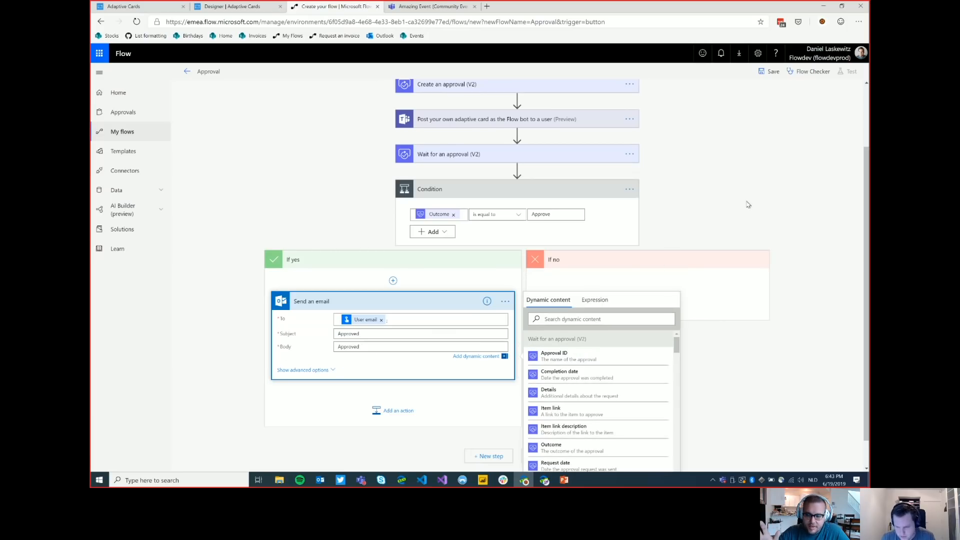
pyautogui.click(679, 244)
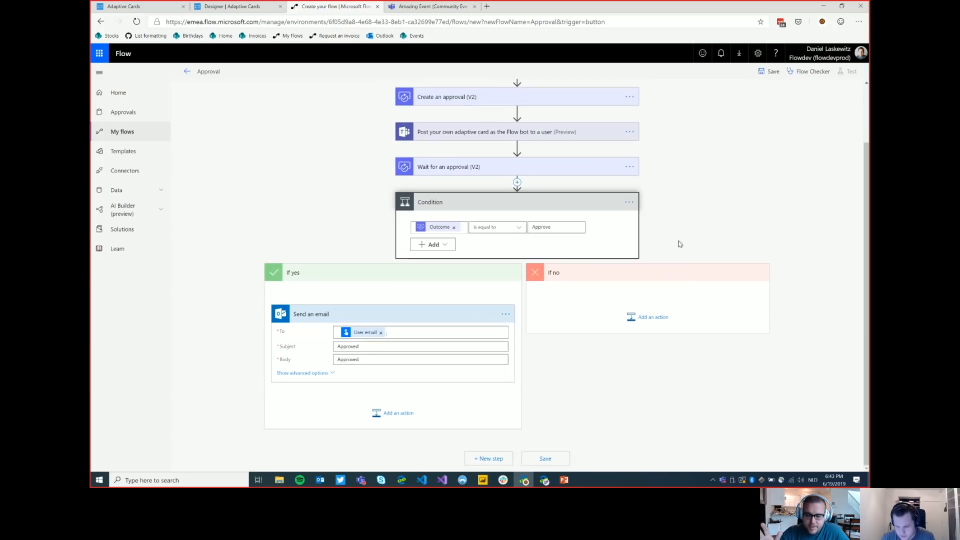
# Add an Office 365 Outlook Send an email action to the condition's If no branch.
pyautogui.click(645, 317)
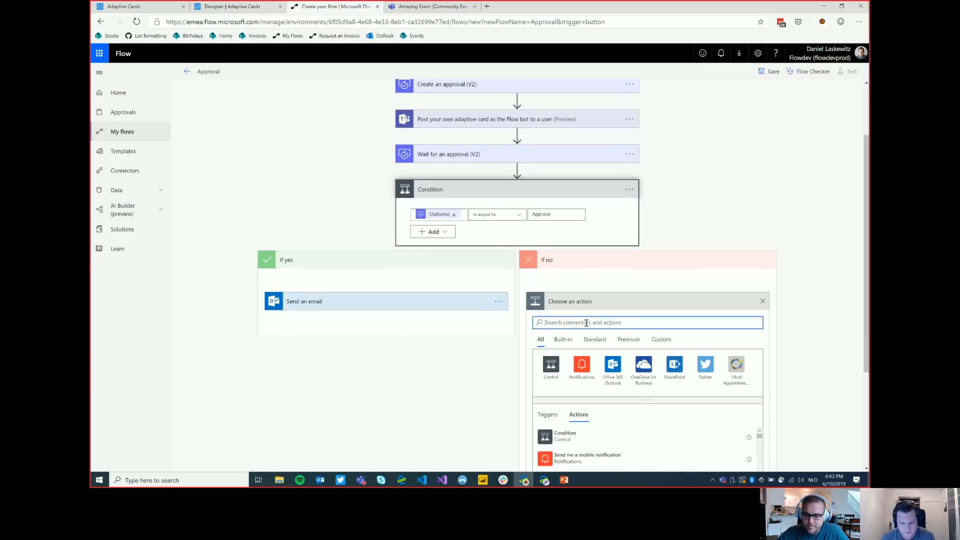
pyautogui.write('outlook')
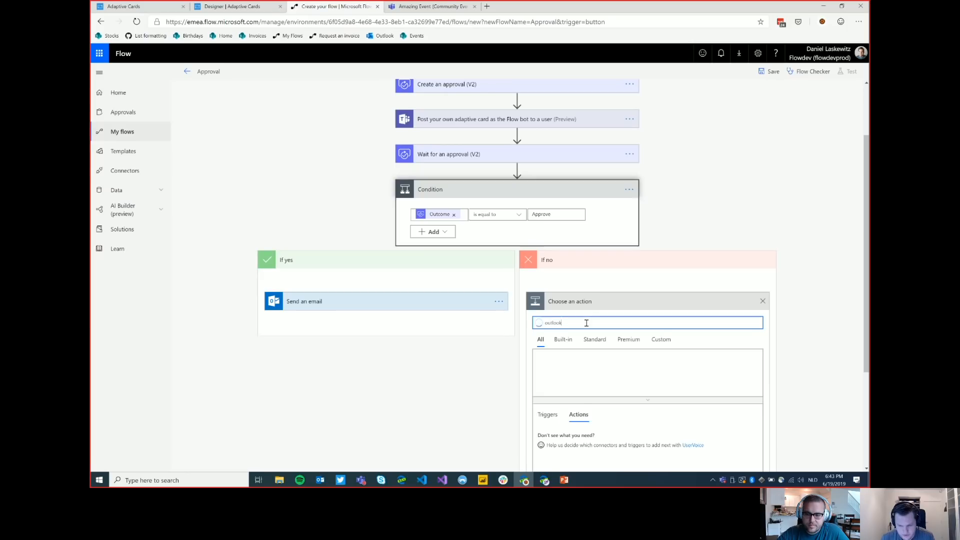
pyautogui.click(549, 370)
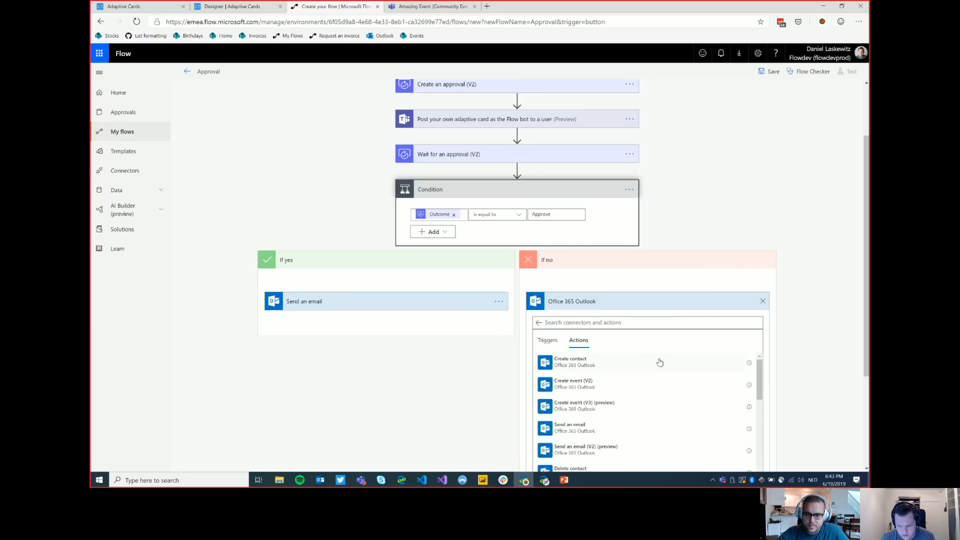
pyautogui.click(592, 431)
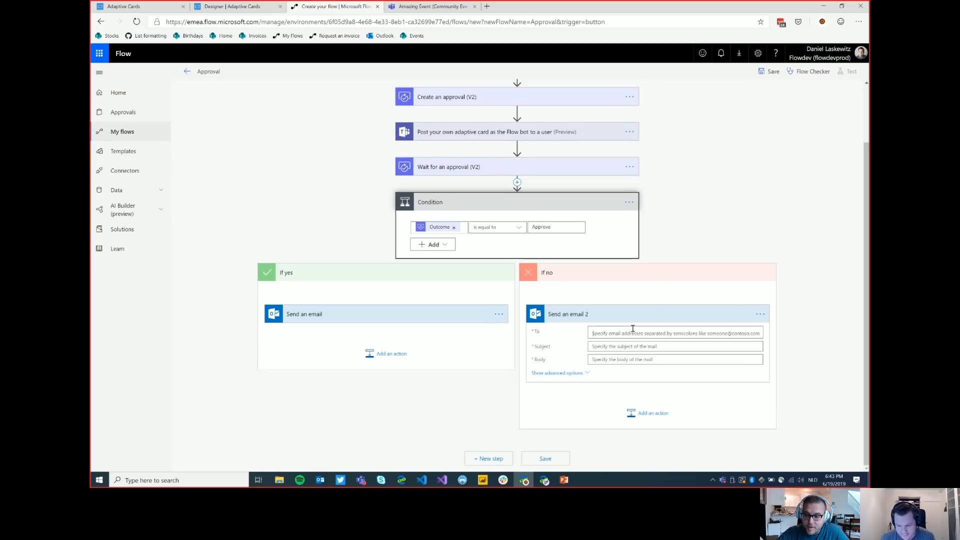
# Address the If no email to the trigger's User email and set both its subject and body to "Reject".
pyautogui.click(632, 330)
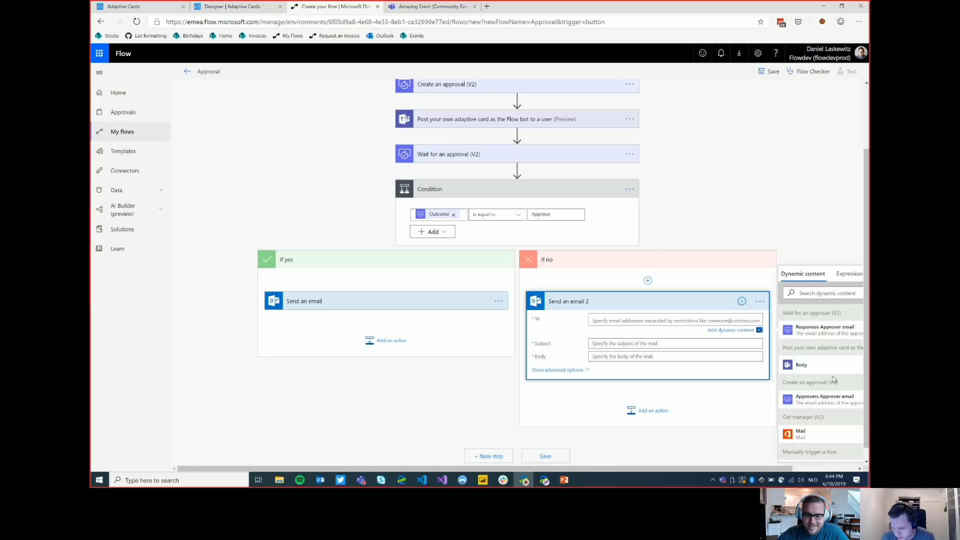
pyautogui.scroll(-1, 820, 375)
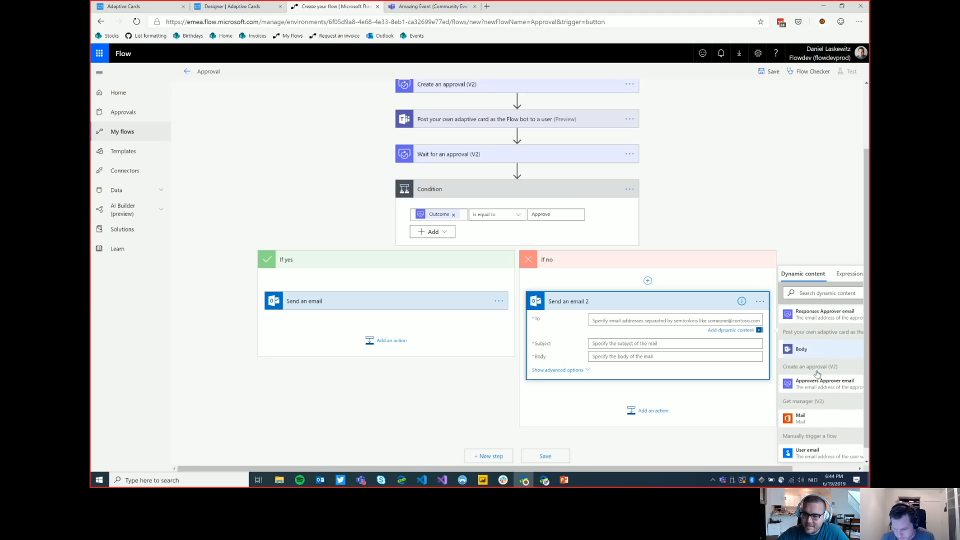
pyautogui.click(808, 456)
pyautogui.click(630, 345)
pyautogui.write('Reject')
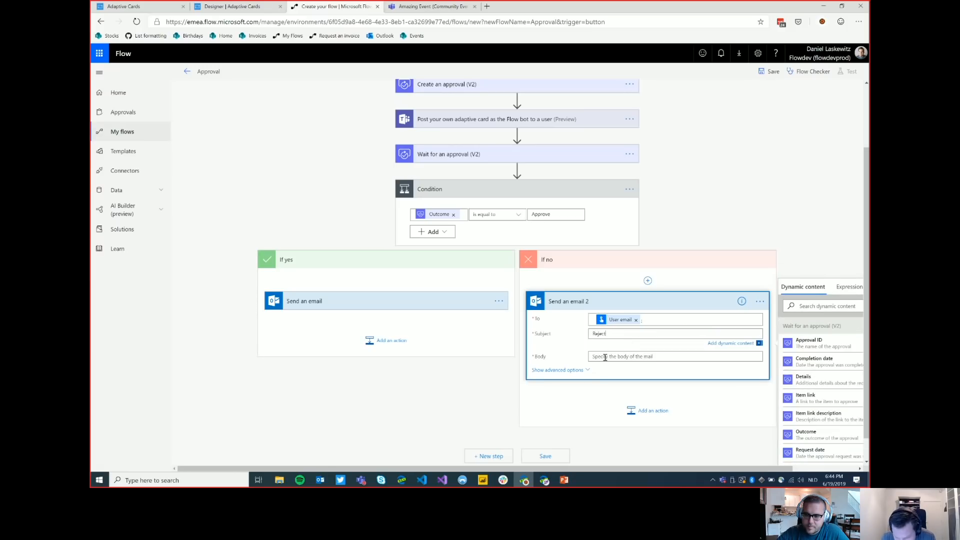
pyautogui.click(604, 356)
pyautogui.click(602, 360)
pyautogui.write('R')
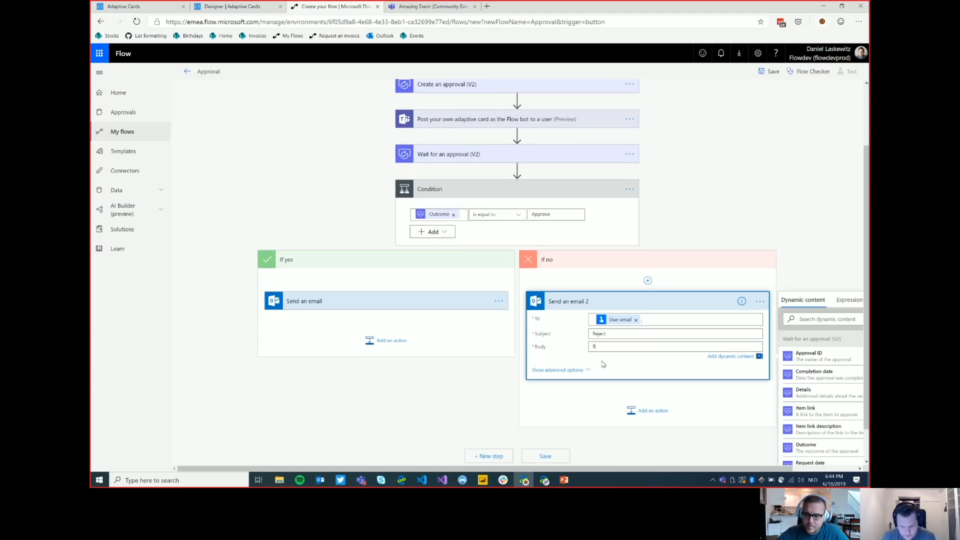
pyautogui.write('eject')
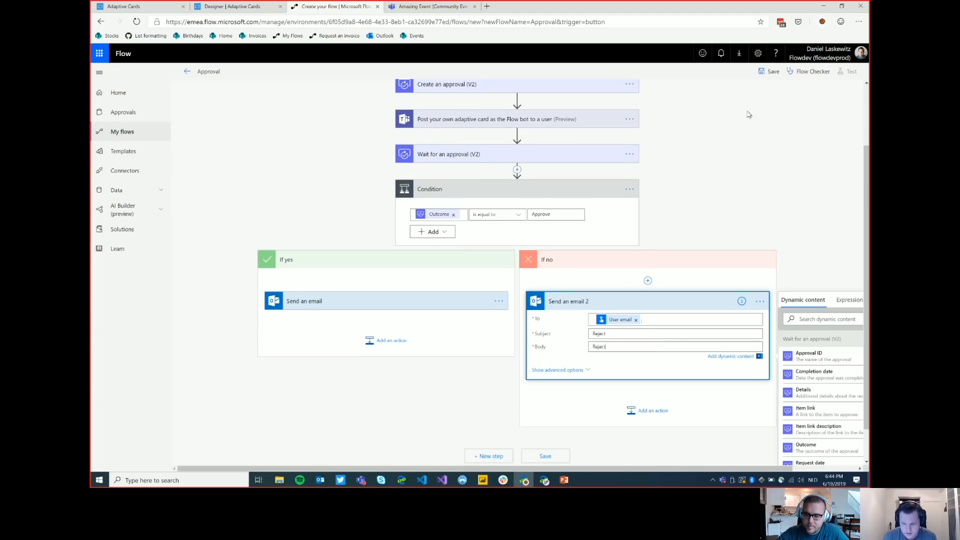
# Save the flow and start a test run with the option to perform the trigger action.
pyautogui.click(769, 78)
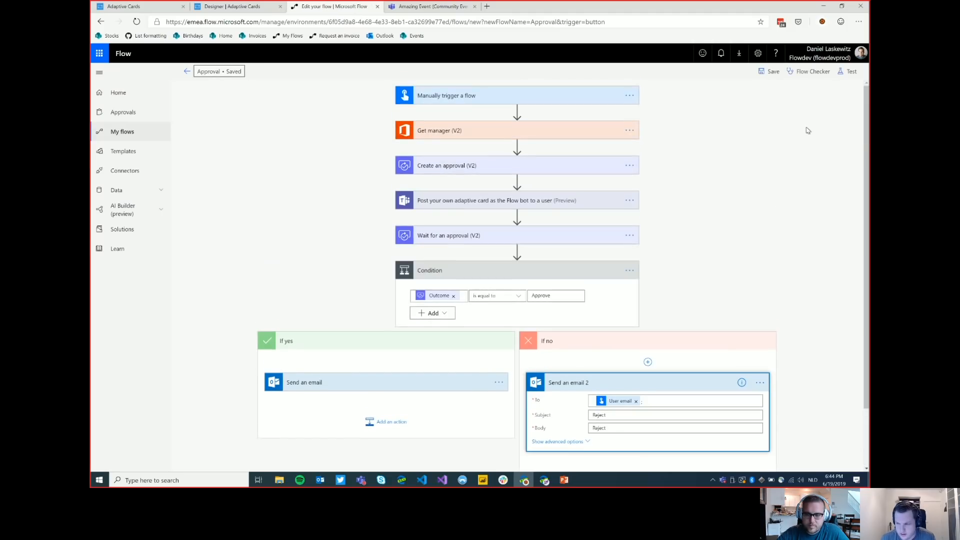
pyautogui.click(848, 71)
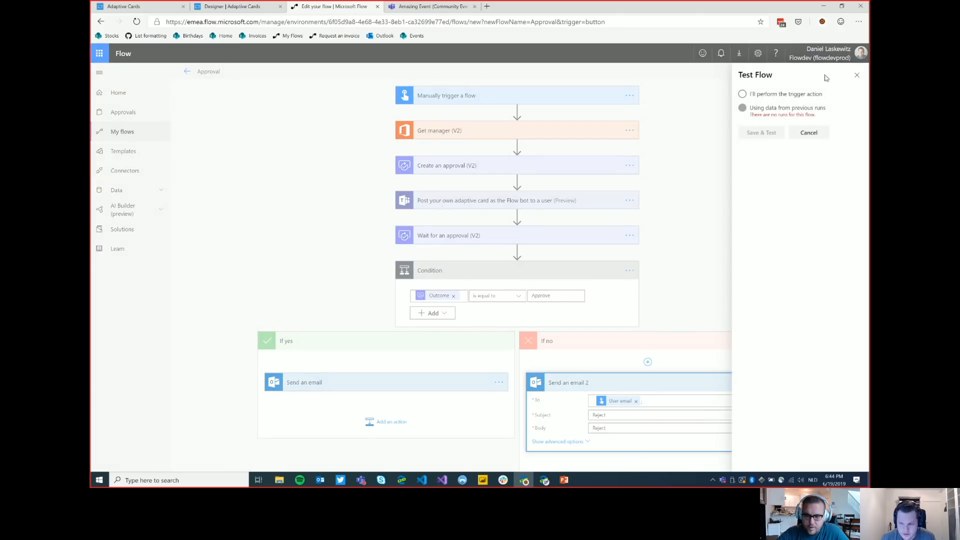
pyautogui.click(742, 95)
pyautogui.click(762, 134)
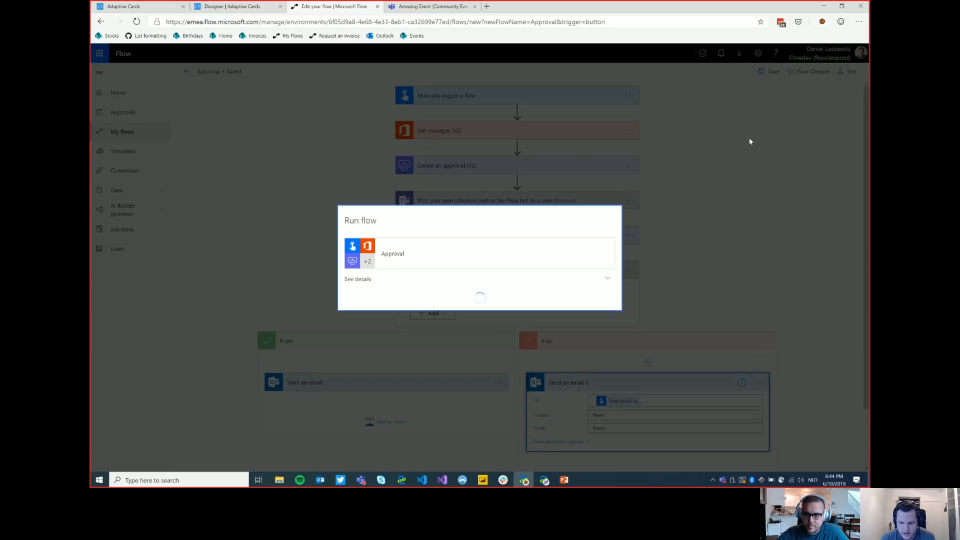
pyautogui.click(469, 330)
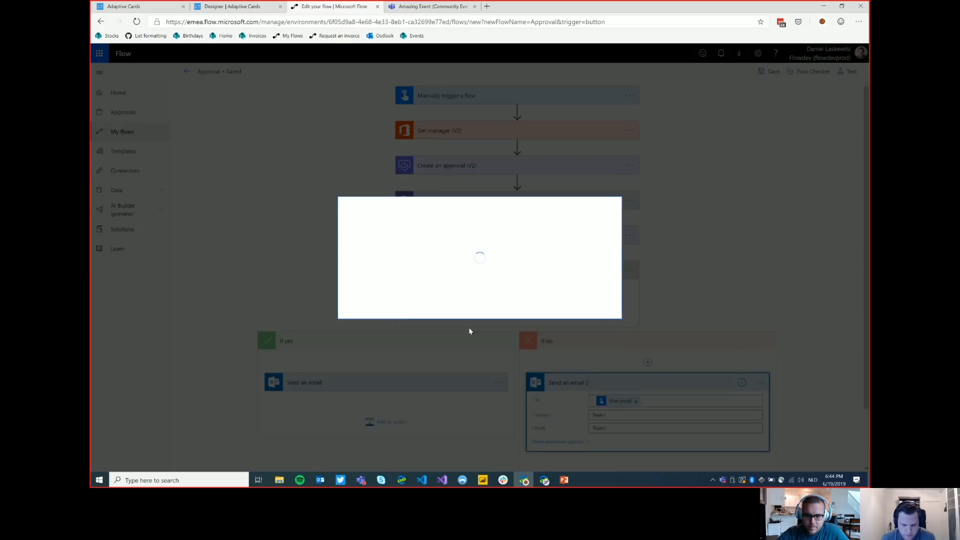
pyautogui.click(535, 300)
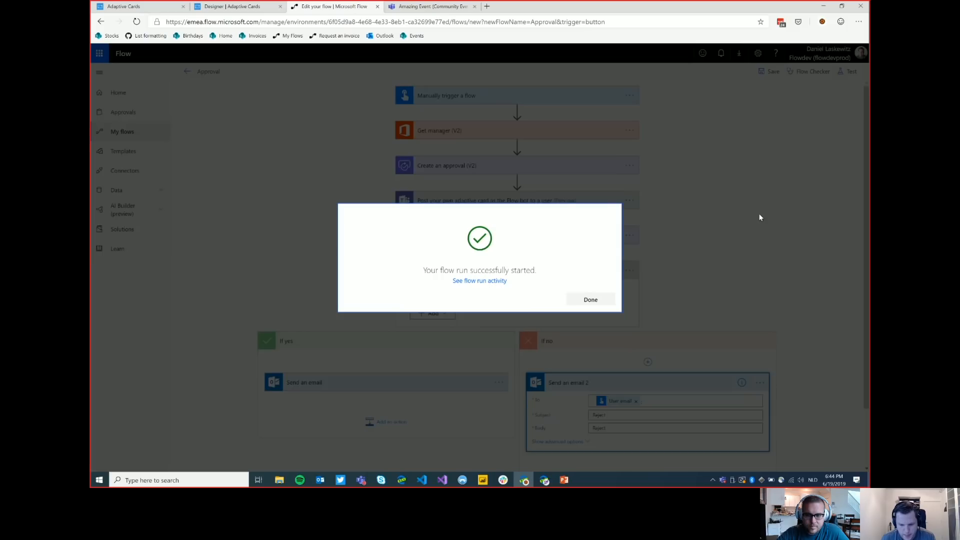
pyautogui.click(589, 299)
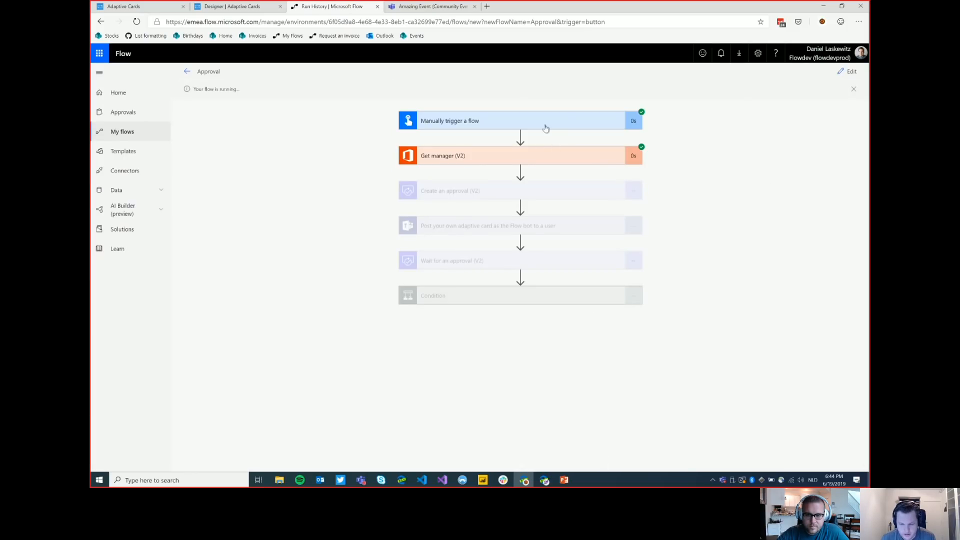
# Examine the inputs and outputs of Get manager (V2) in the flow run, including the manager's mail.
pyautogui.click(557, 157)
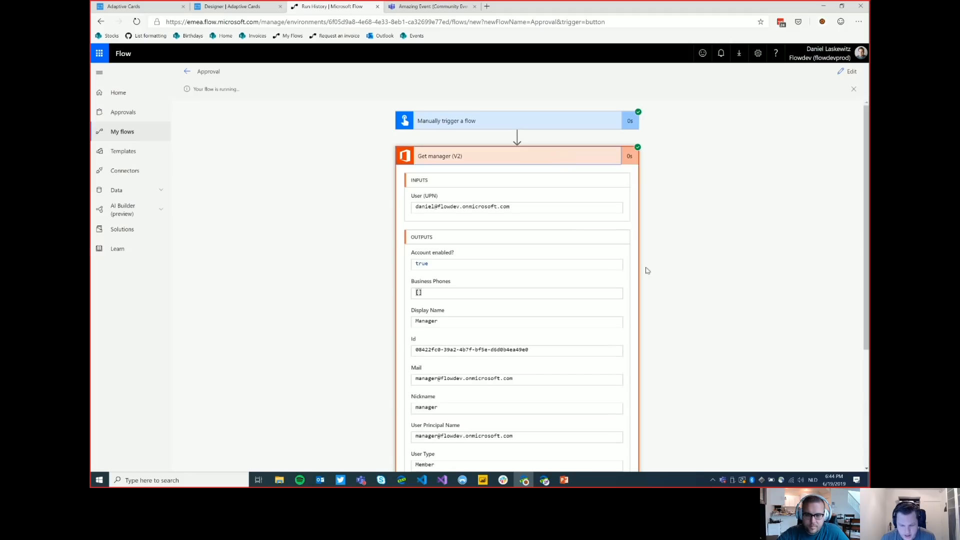
pyautogui.moveTo(417, 378); pyautogui.dragTo(541, 381)
pyautogui.click(525, 158)
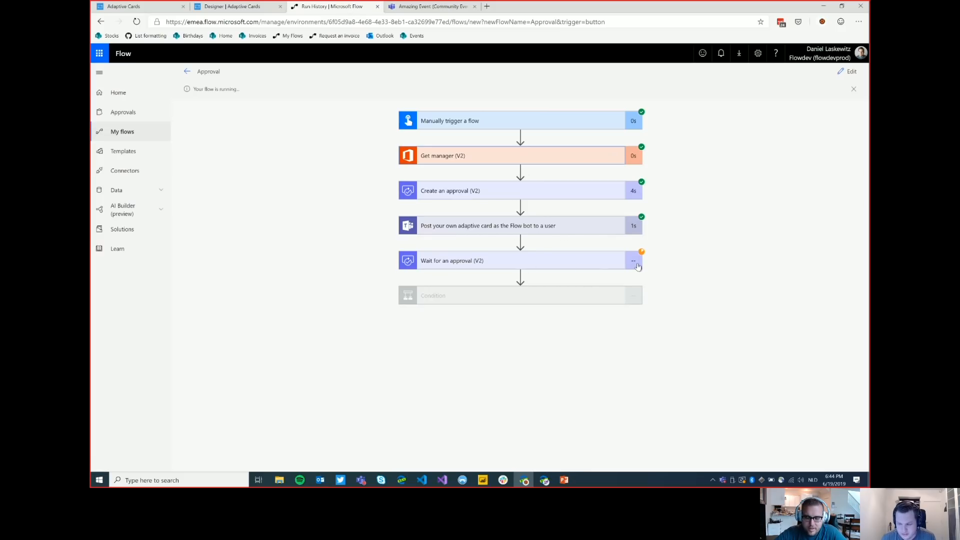
# Switch to the manager's Microsoft Teams window and check the signed-in account and the approval card's title, requester and details.
pyautogui.click(544, 479)
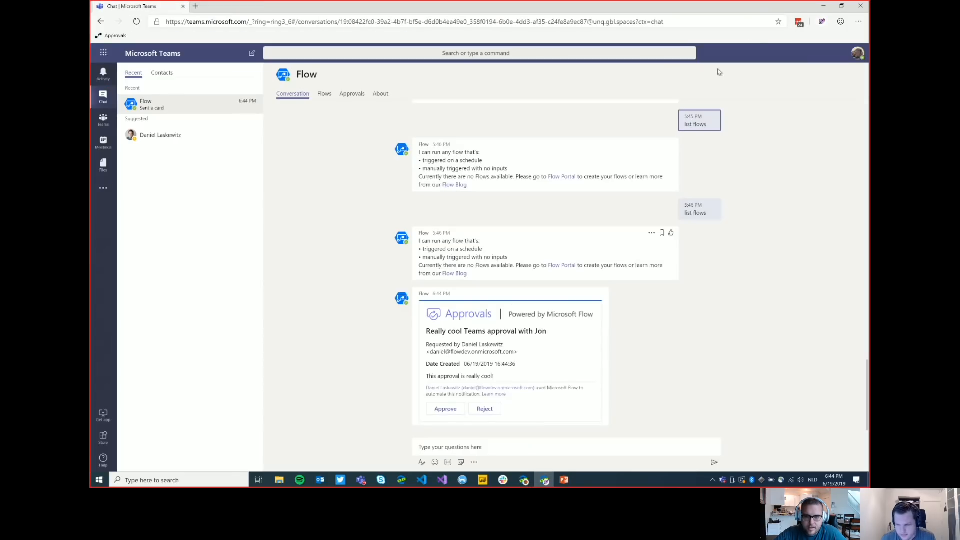
pyautogui.click(850, 56)
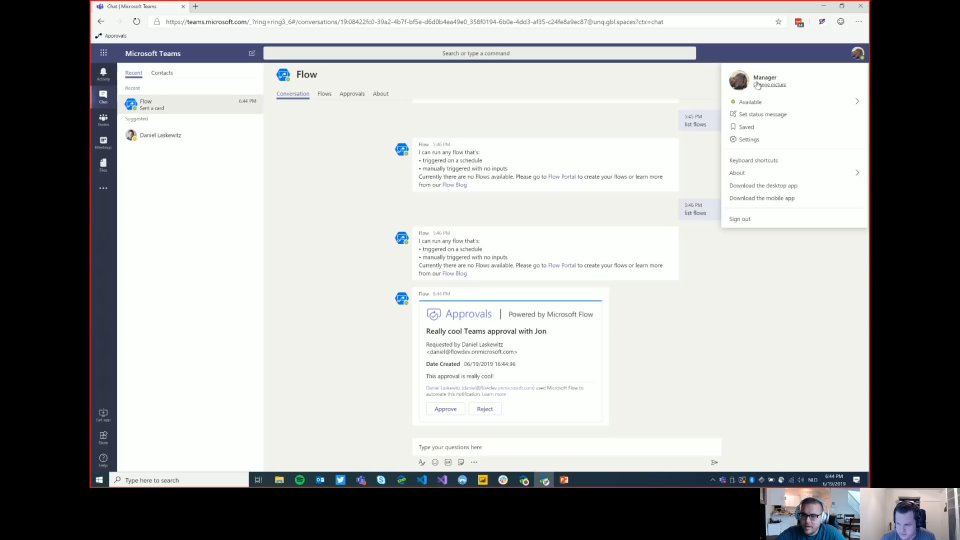
pyautogui.click(345, 151)
pyautogui.moveTo(426, 331); pyautogui.dragTo(545, 331)
pyautogui.click(615, 330)
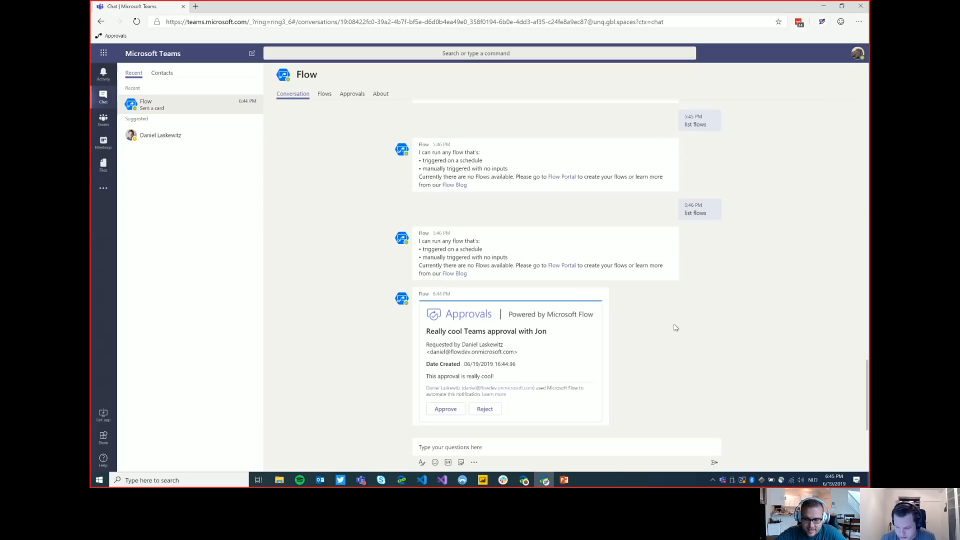
pyautogui.moveTo(425, 344); pyautogui.dragTo(518, 359)
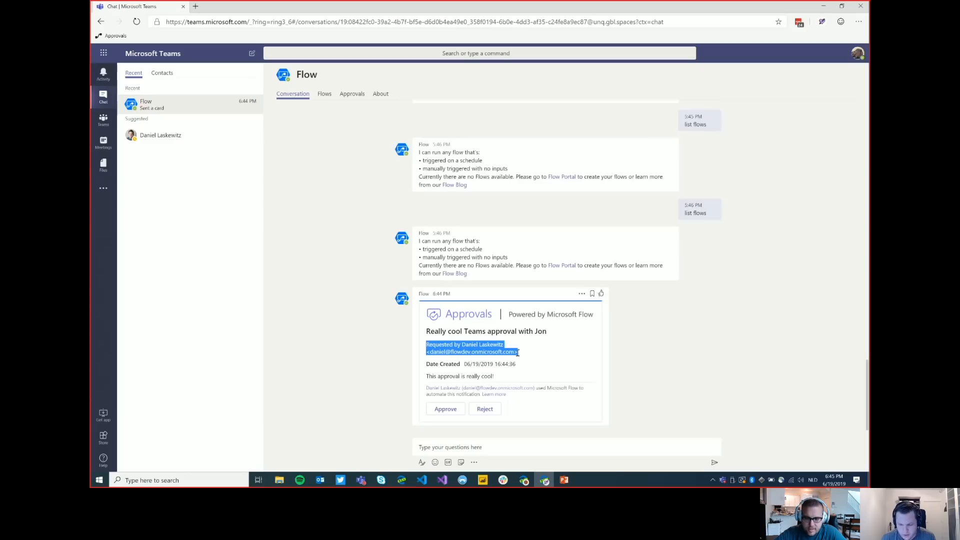
pyautogui.moveTo(424, 379); pyautogui.dragTo(504, 383)
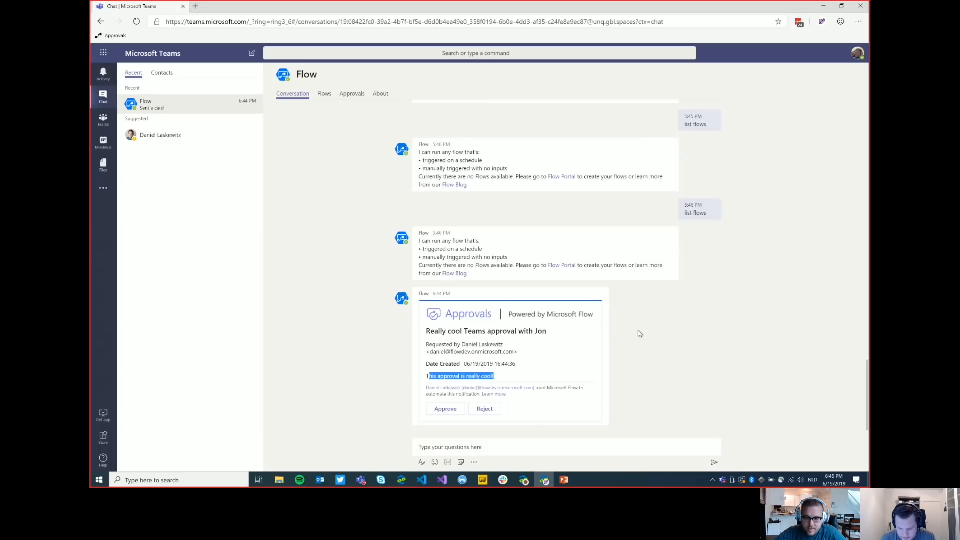
pyautogui.click(680, 314)
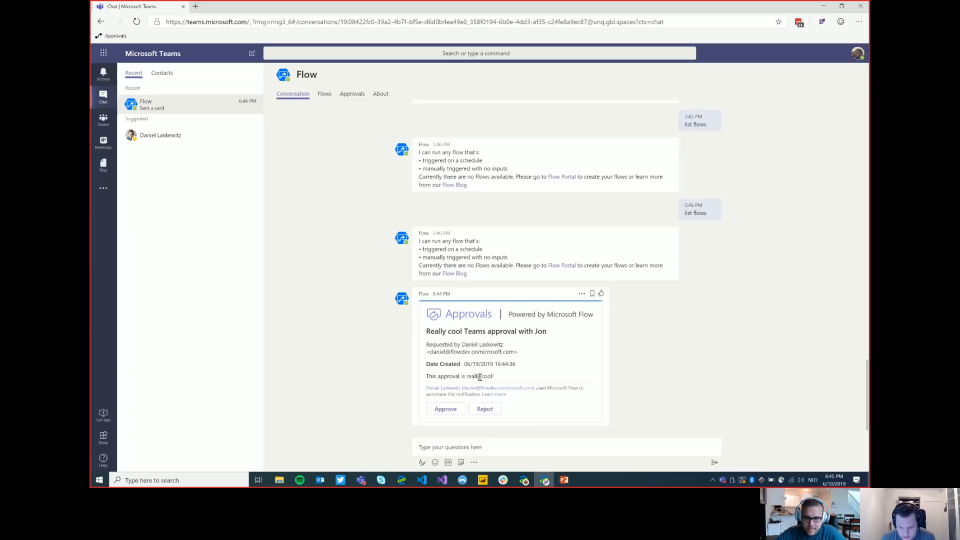
# Approve the request on the Teams approval card with the comment "Approved!", submit it and check the card's update status.
pyautogui.click(445, 410)
pyautogui.click(484, 372)
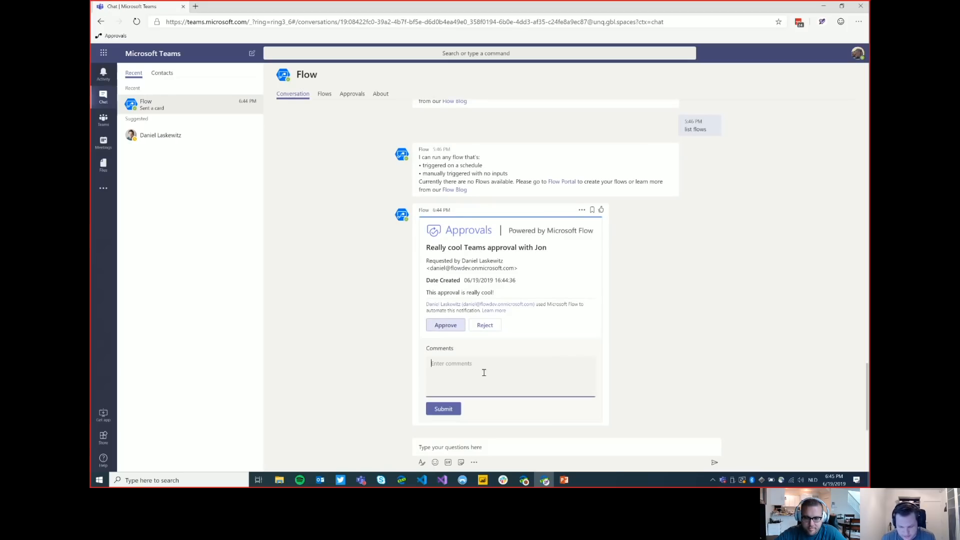
pyautogui.write('Approved!')
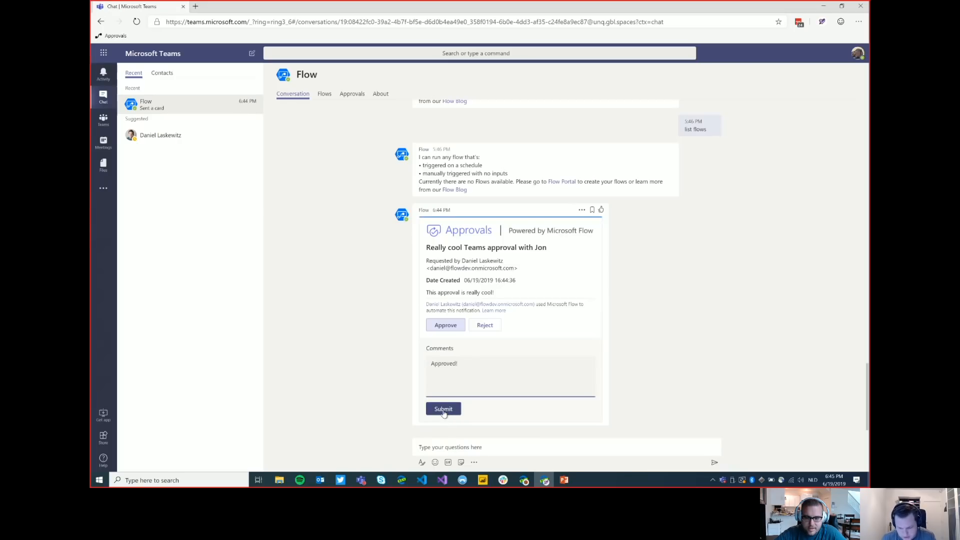
pyautogui.click(444, 409)
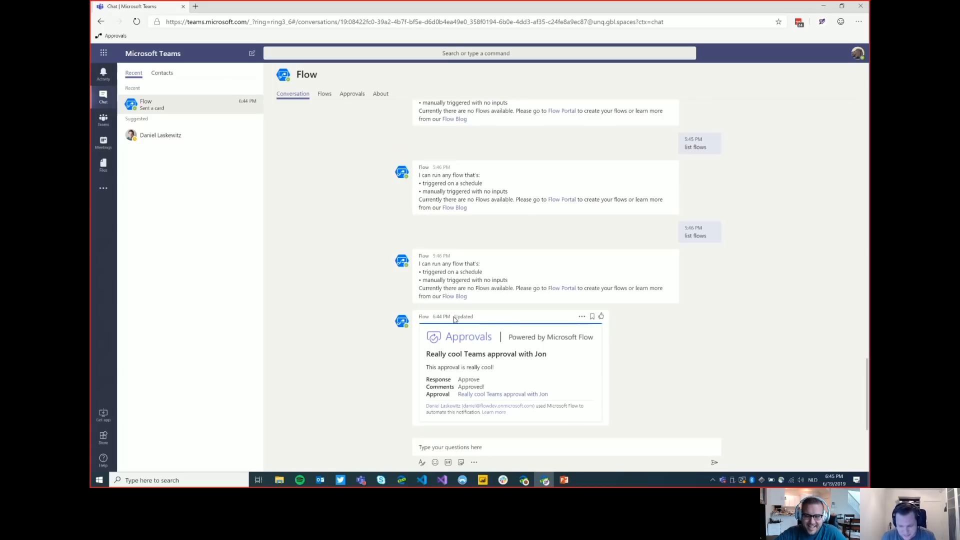
pyautogui.moveTo(461, 316); pyautogui.dragTo(475, 319)
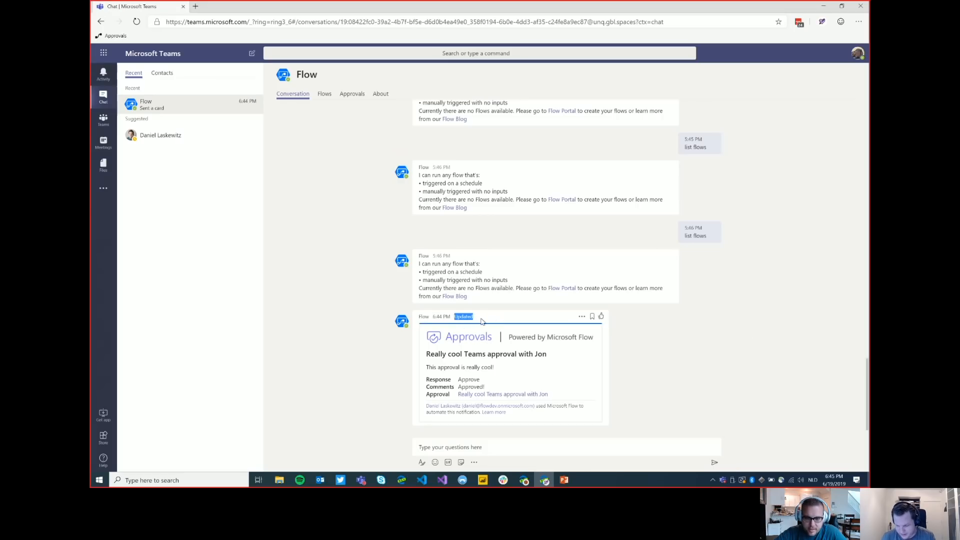
pyautogui.click(688, 345)
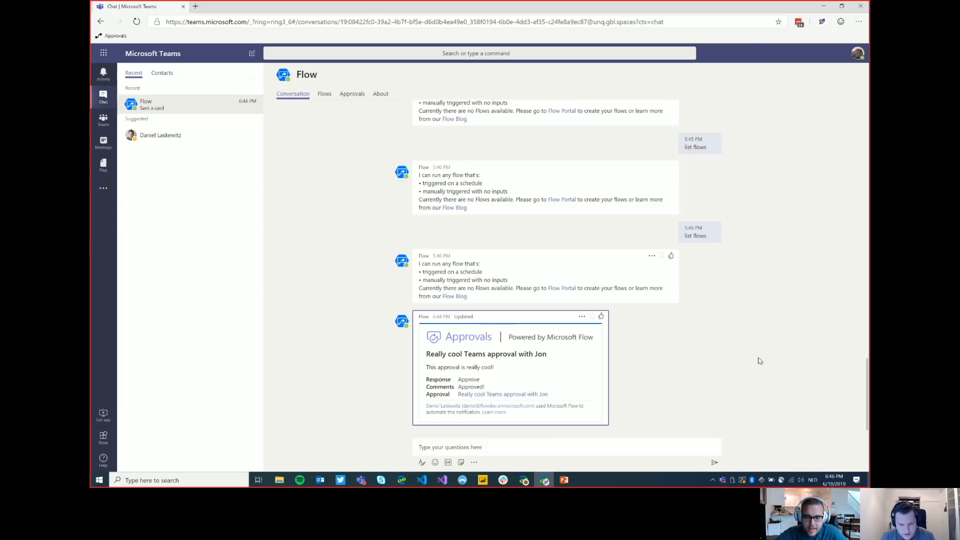
# Switch to the flow run and examine the Condition's expression result and the If yes email's recipient, subject and body.
pyautogui.hotkey('alt', 'Tab')
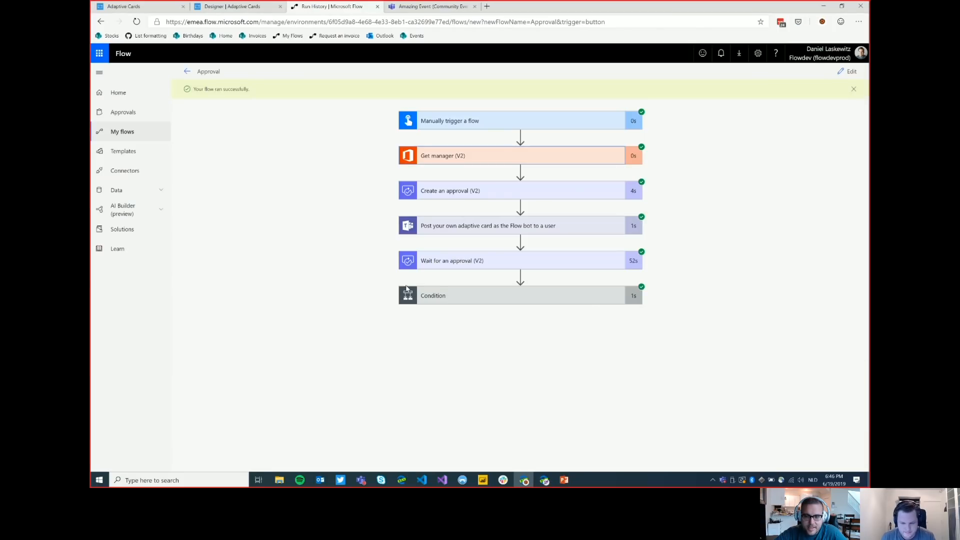
pyautogui.click(548, 295)
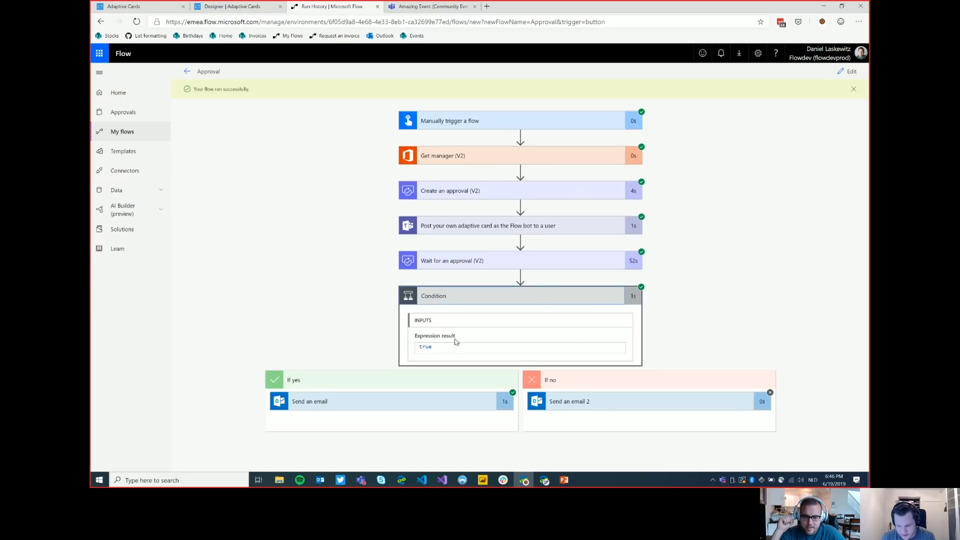
pyautogui.click(376, 406)
pyautogui.scroll(-5, 700, 284)
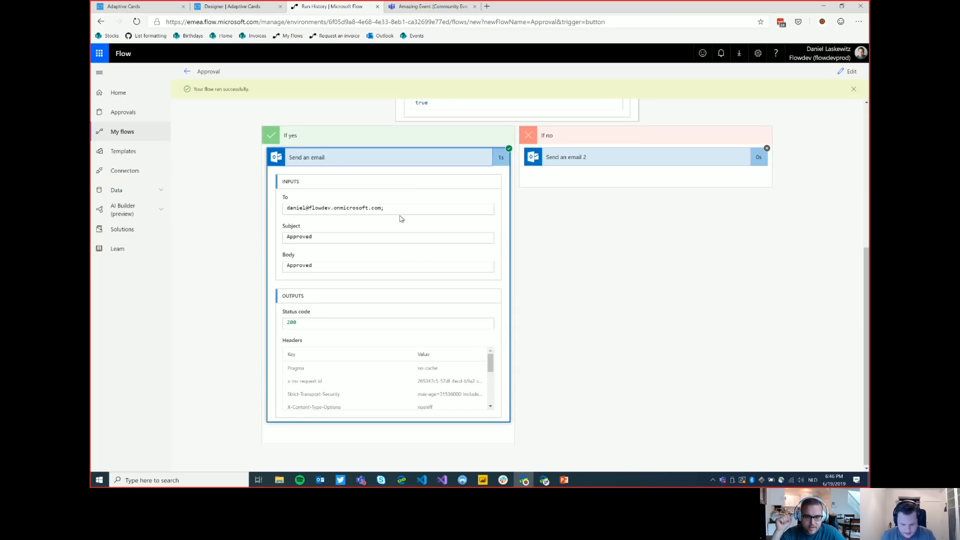
# Open Outlook in a new browser tab and read the Approved email in the inbox.
pyautogui.hotkey('ctrl', 't')
pyautogui.write('outlook')
pyautogui.press('Return')
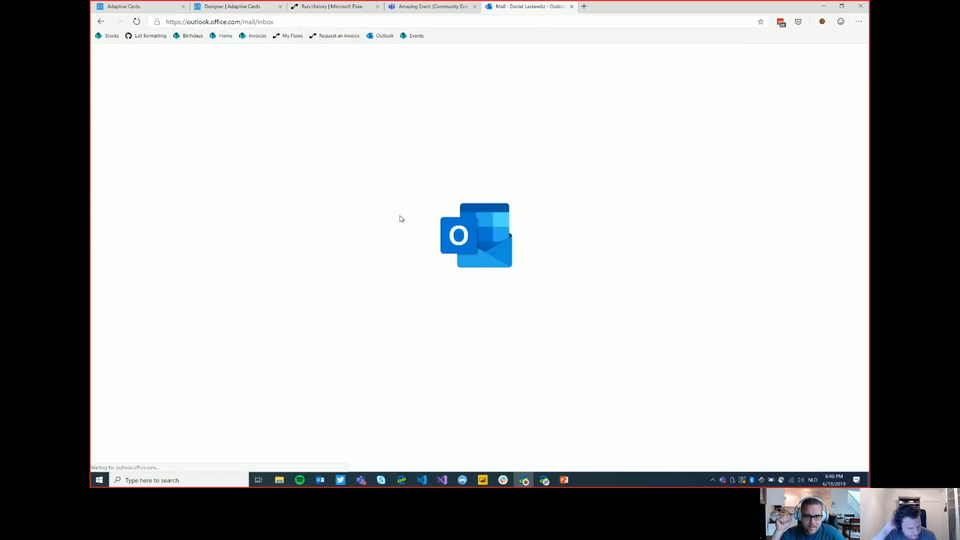
pyautogui.click(226, 127)
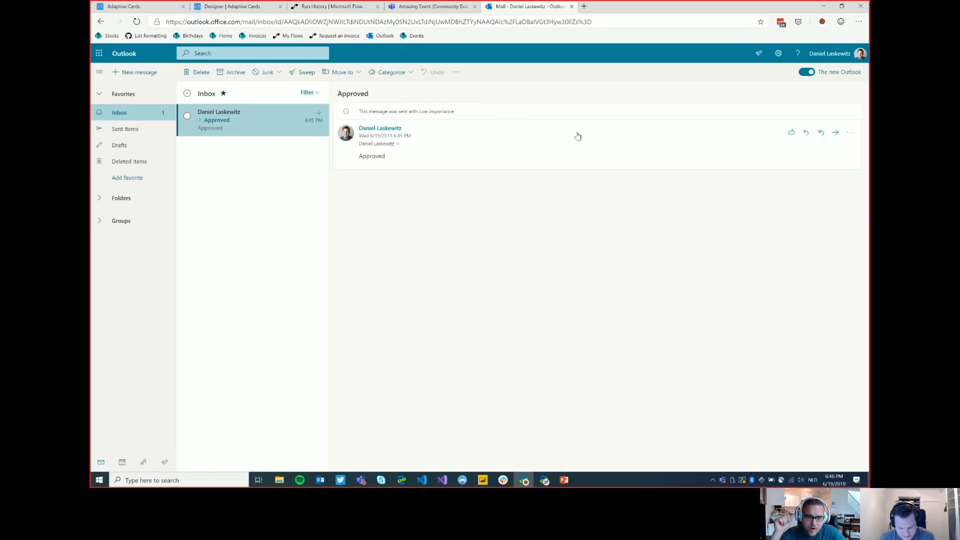
# Return to the Approval flow run and review its actions and both condition branches.
pyautogui.click(301, 6)
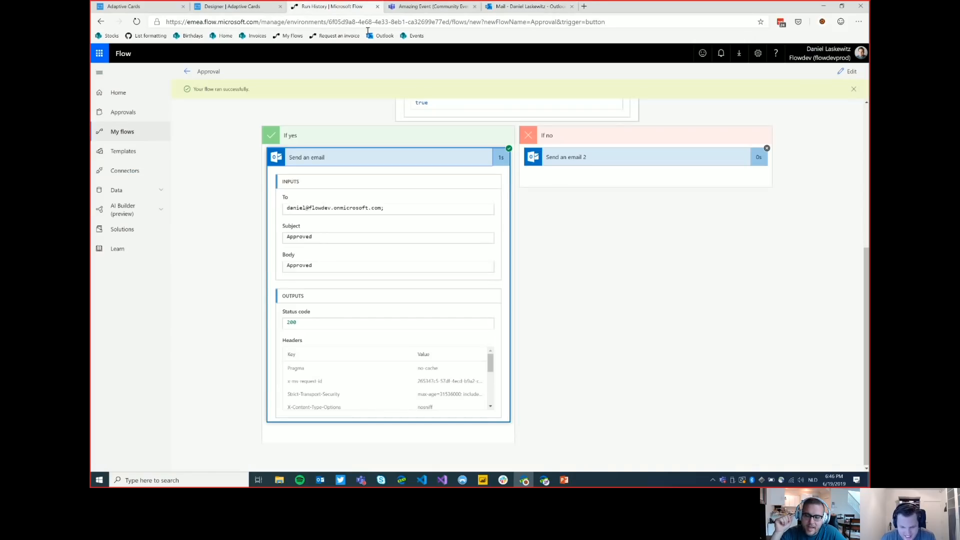
pyautogui.scroll(5, 702, 197)
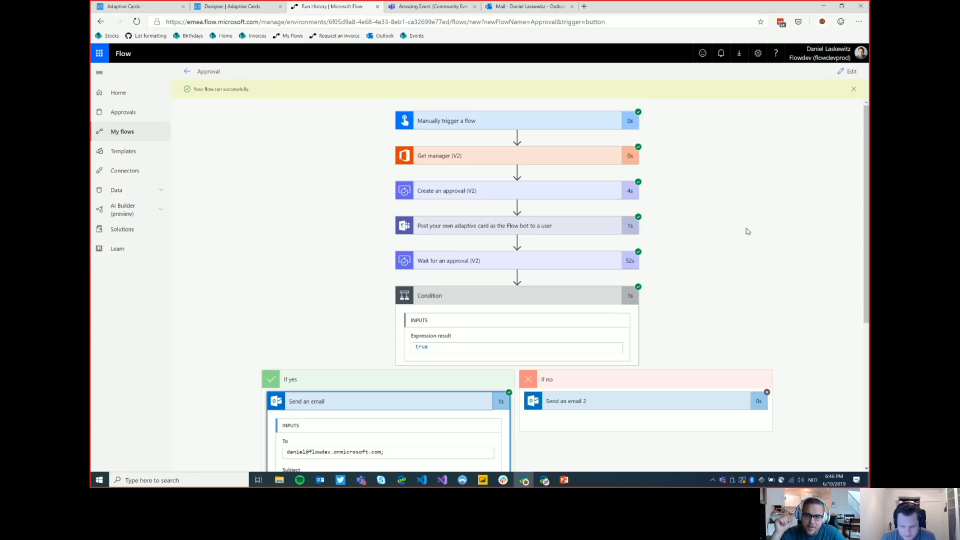
pyautogui.scroll(-5, 747, 231)
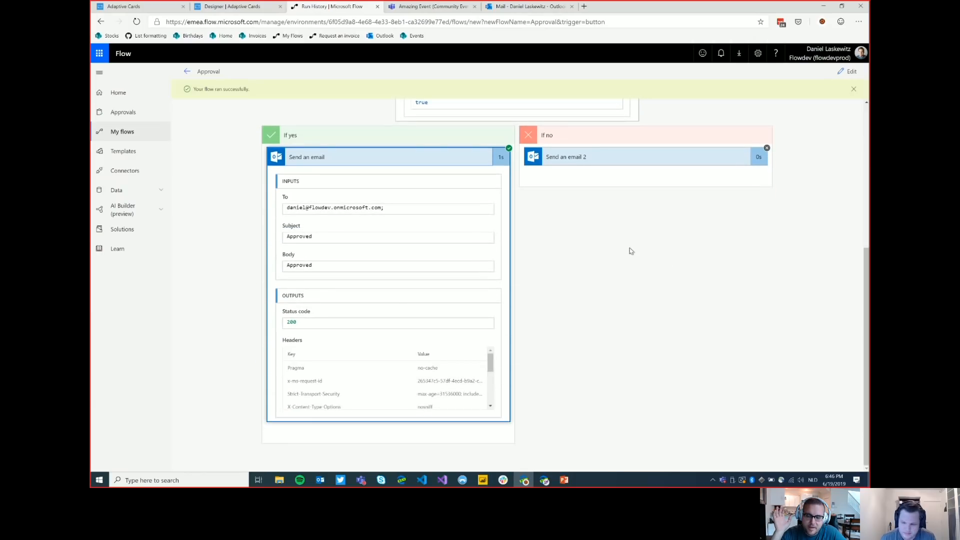
pyautogui.scroll(5, 631, 251)
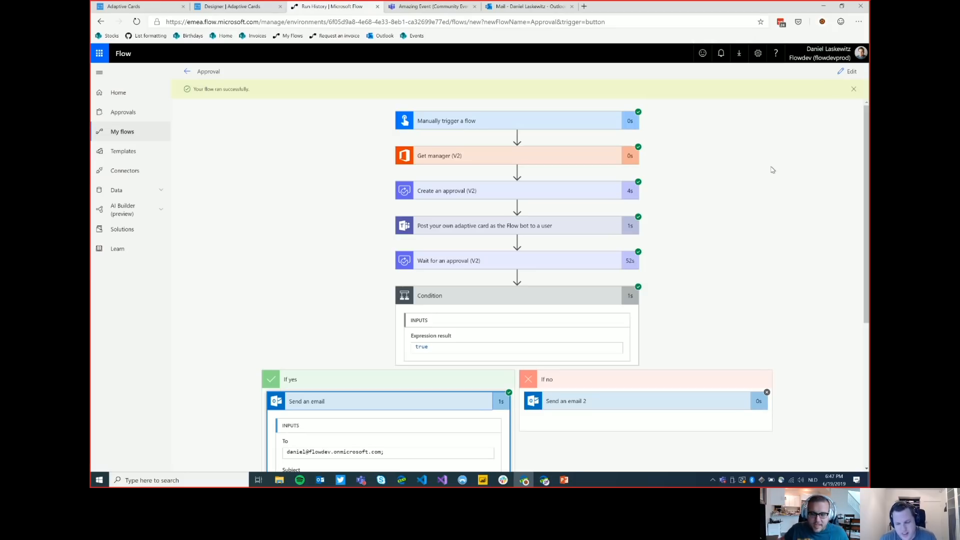
# Open the flow for editing and inspect the settings of the adaptive card post and Create an approval (V2) actions.
pyautogui.click(850, 75)
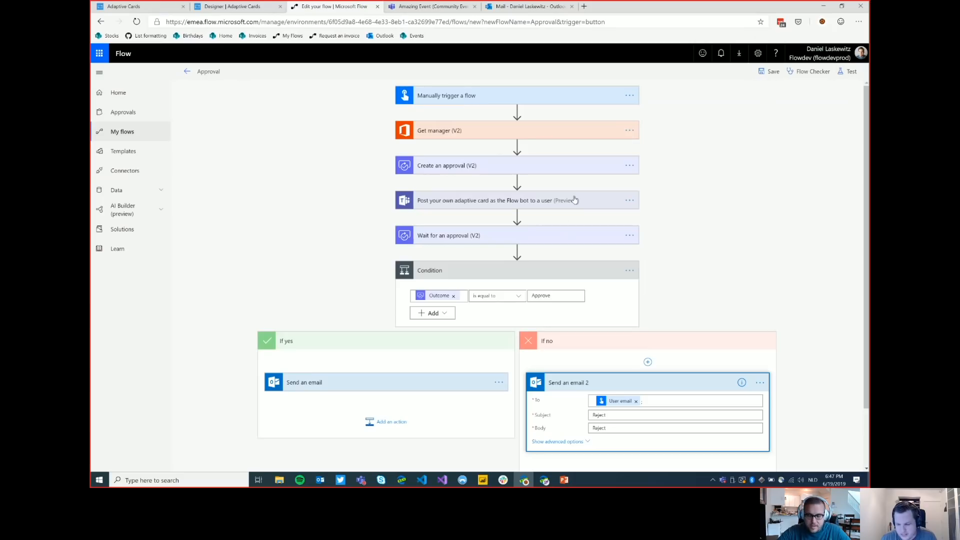
pyautogui.click(520, 201)
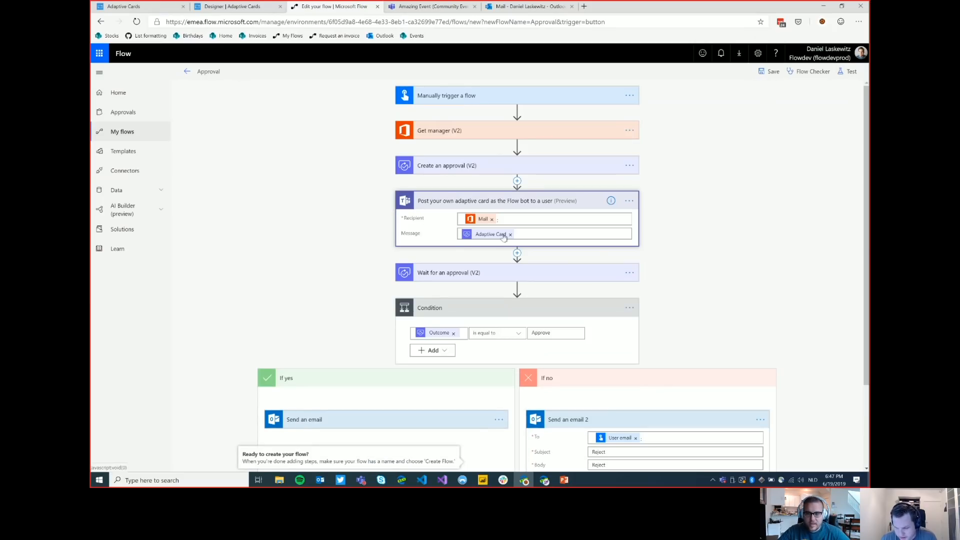
pyautogui.click(519, 235)
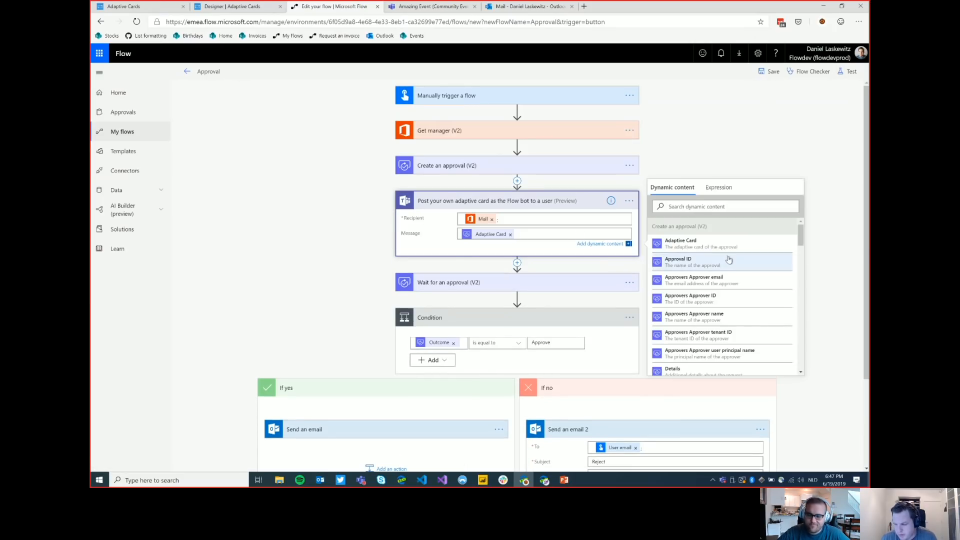
pyautogui.click(744, 144)
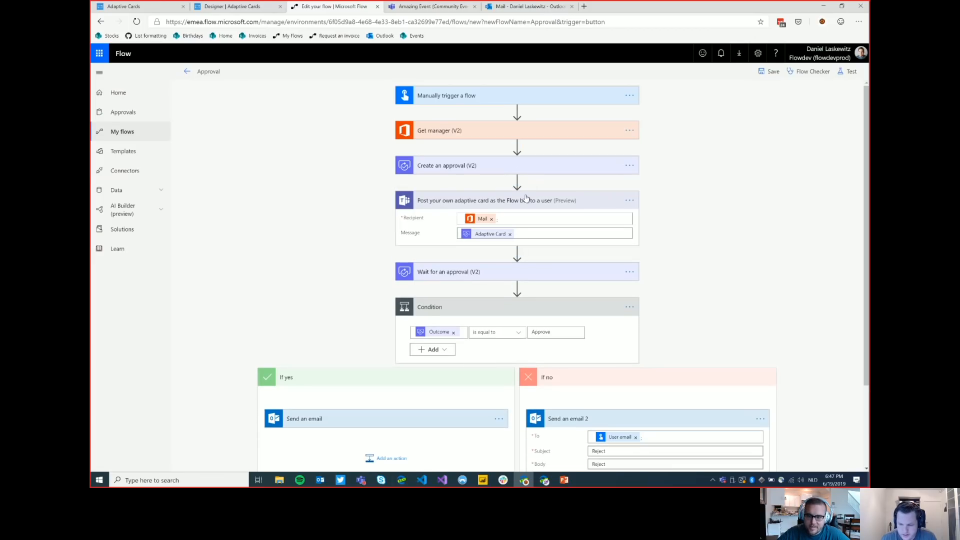
pyautogui.click(515, 169)
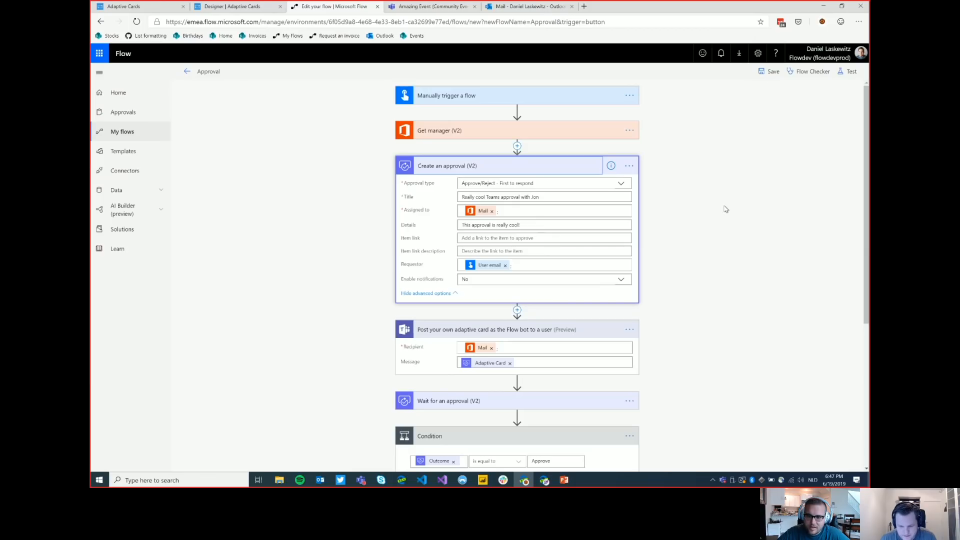
# Switch to the ApprovalsBots presentation in PowerPoint and start the slide show from the "Demo time!" slide.
pyautogui.click(563, 481)
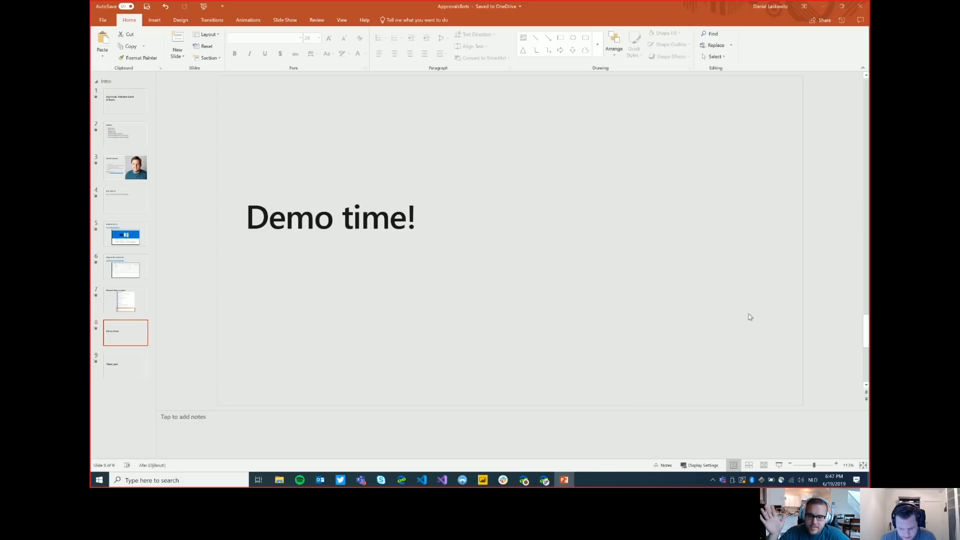
pyautogui.click(778, 466)
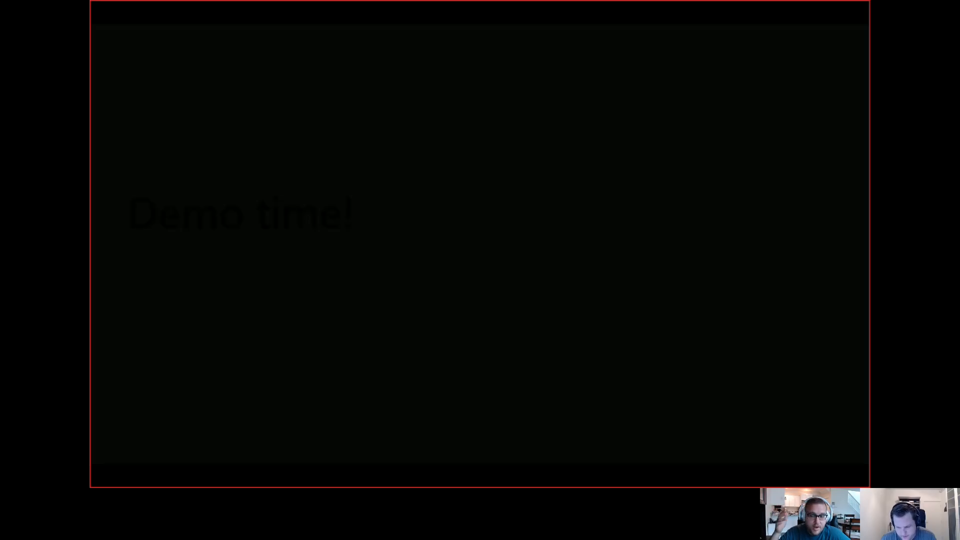